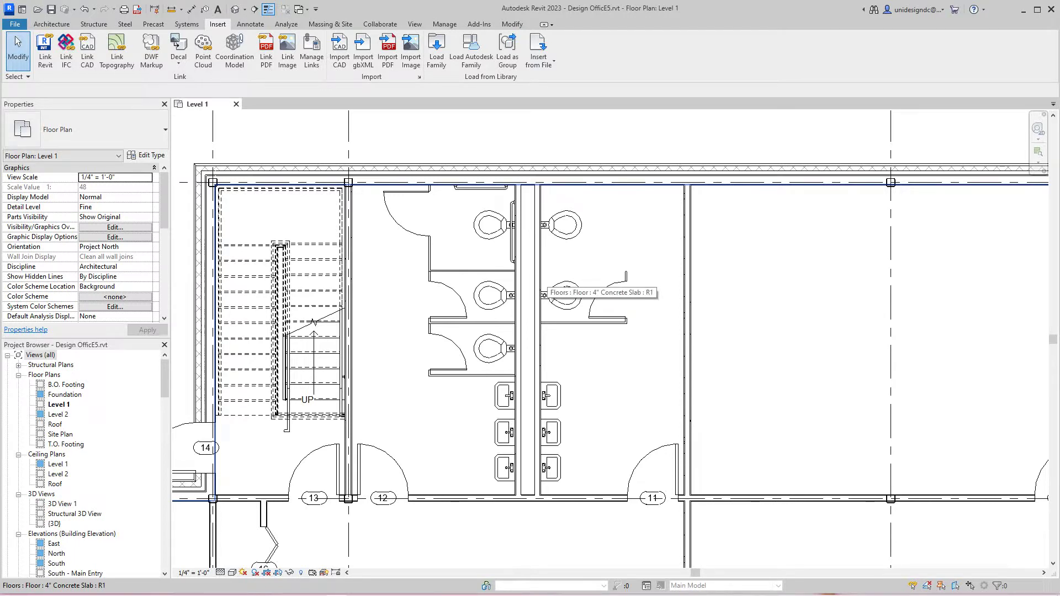
- Examine the wall-mounted commercial toilet and the wall-mounted lavatory in the restrooms on the Level 1 plan
{"action": "scroll", "coordinate": [541, 259], "scroll_direction": "down", "scroll_amount": 2}
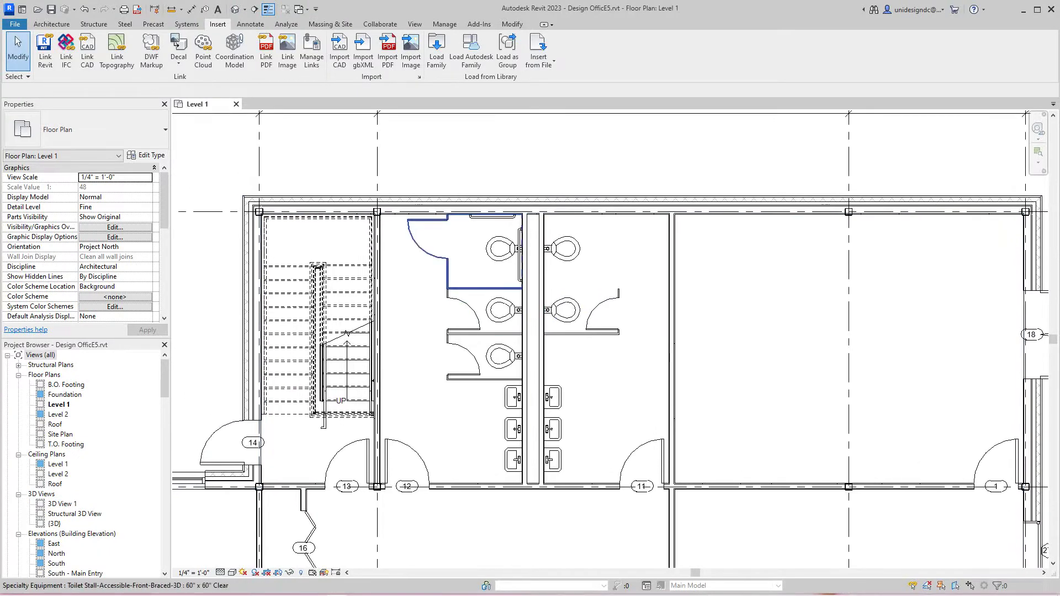
{"action": "scroll", "coordinate": [458, 259], "scroll_direction": "up", "scroll_amount": 2}
{"action": "scroll", "coordinate": [493, 258], "scroll_direction": "down", "scroll_amount": 2}
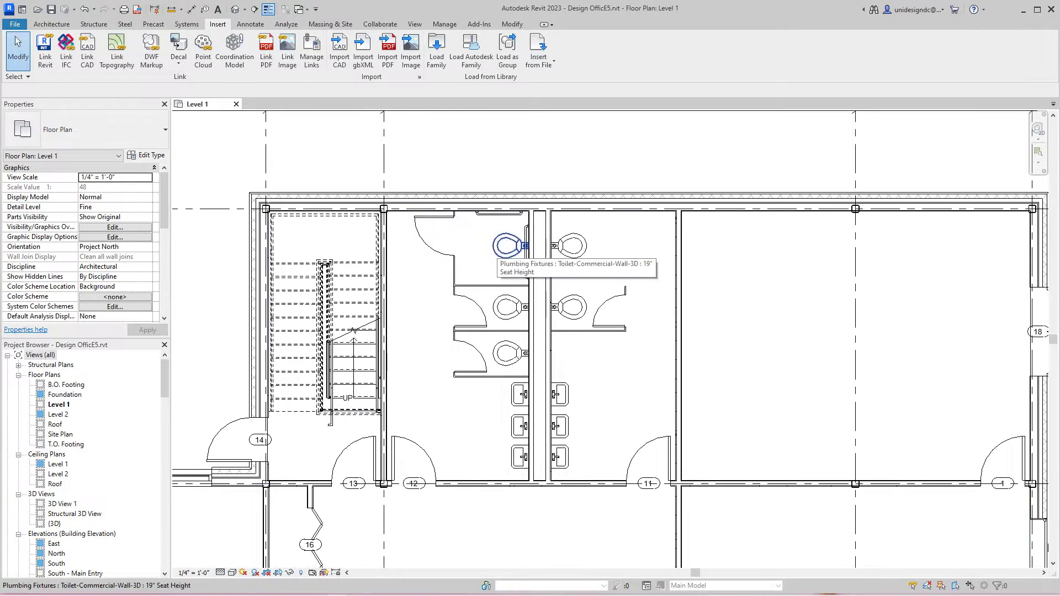
{"action": "left_click", "coordinate": [505, 246]}
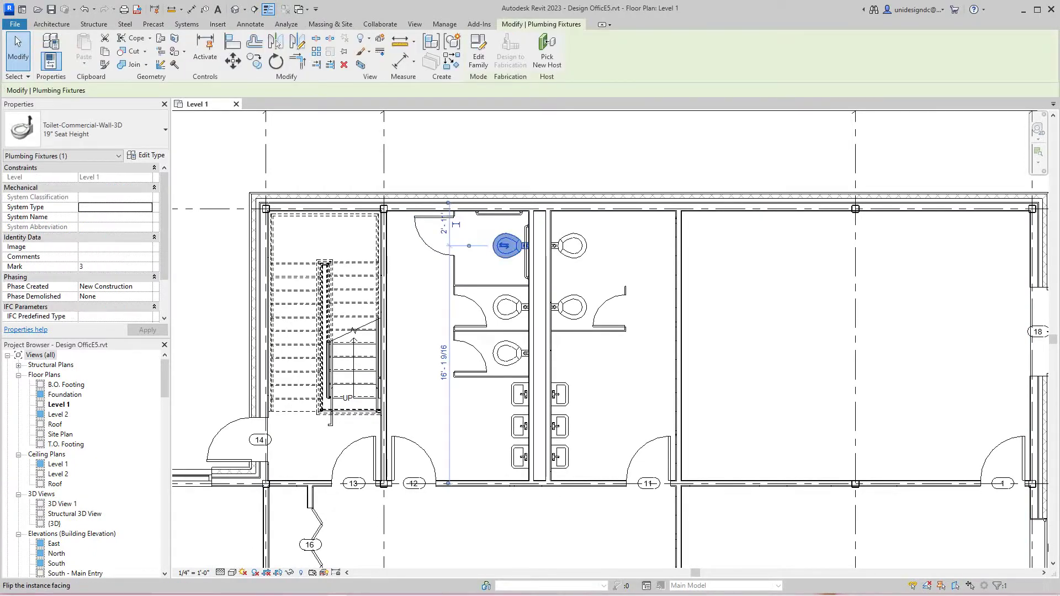
{"action": "key", "text": "Escape"}
{"action": "scroll", "coordinate": [529, 409], "scroll_direction": "up", "scroll_amount": 5}
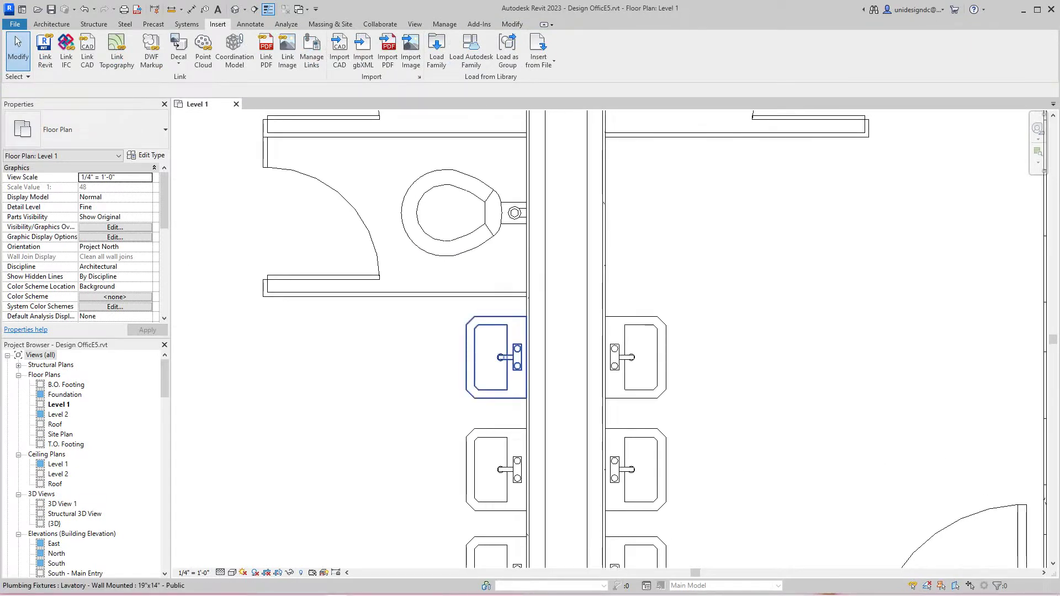
{"action": "left_click", "coordinate": [502, 364]}
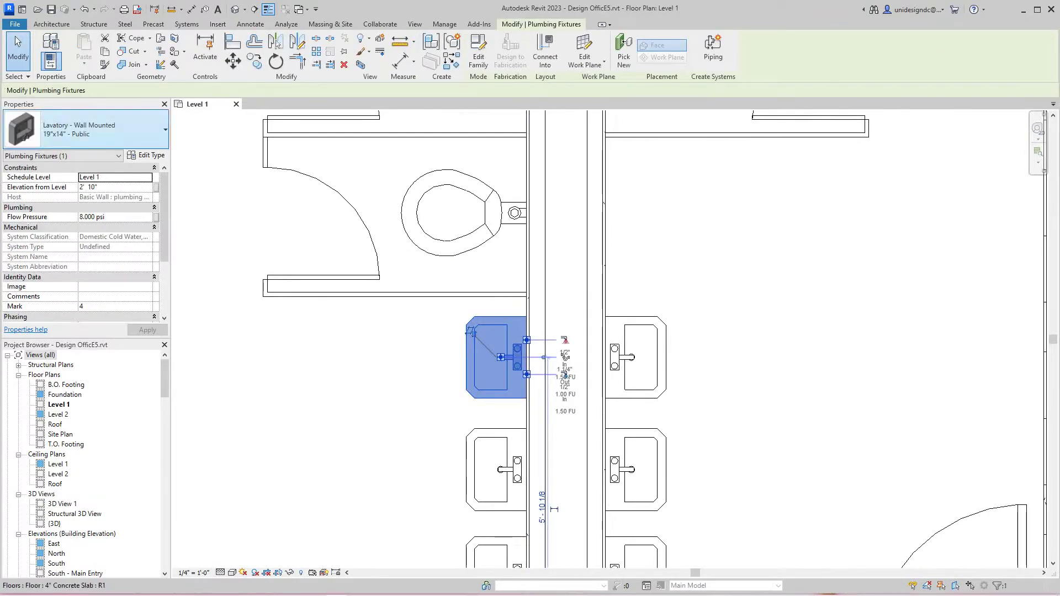
{"action": "scroll", "coordinate": [564, 357], "scroll_direction": "up", "scroll_amount": 2}
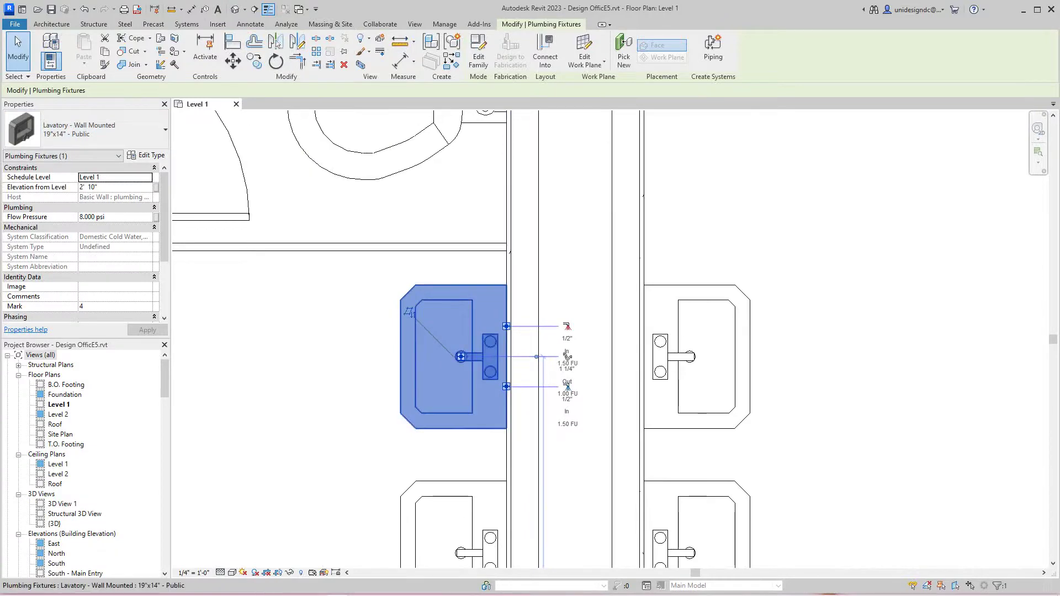
{"action": "scroll", "coordinate": [567, 356], "scroll_direction": "down", "scroll_amount": 4}
{"action": "left_click", "coordinate": [567, 357]}
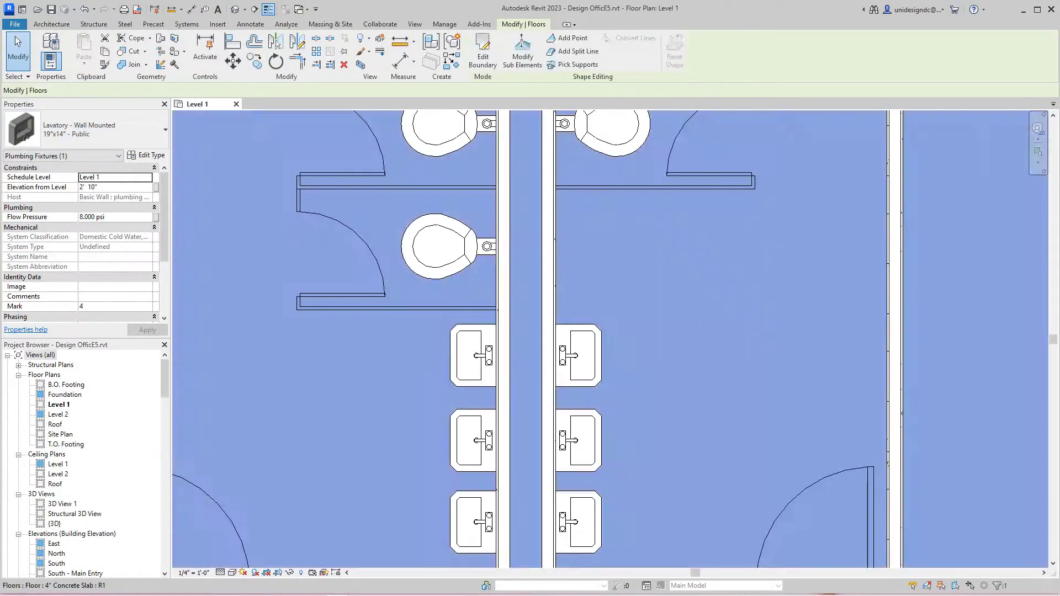
{"action": "scroll", "coordinate": [370, 364], "scroll_direction": "down", "scroll_amount": 2}
{"action": "key", "text": "Escape"}
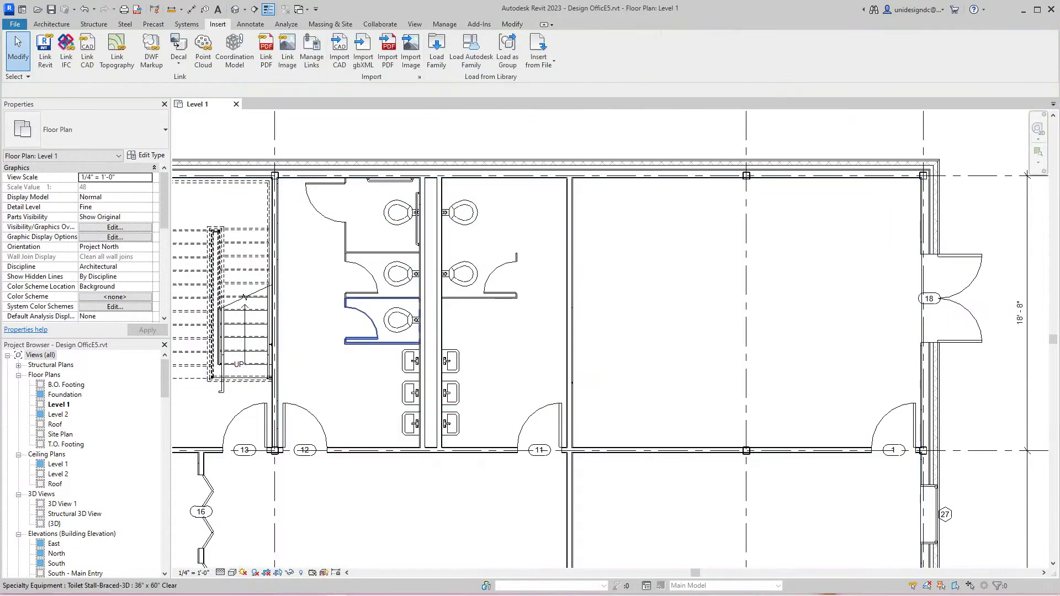
- Try flipping the 60" x 60" accessible toilet stall in the restroom at door 12, and undo the flip
{"action": "left_click", "coordinate": [348, 331]}
{"action": "key", "text": "Escape"}
{"action": "scroll", "coordinate": [392, 253], "scroll_direction": "up", "scroll_amount": 1}
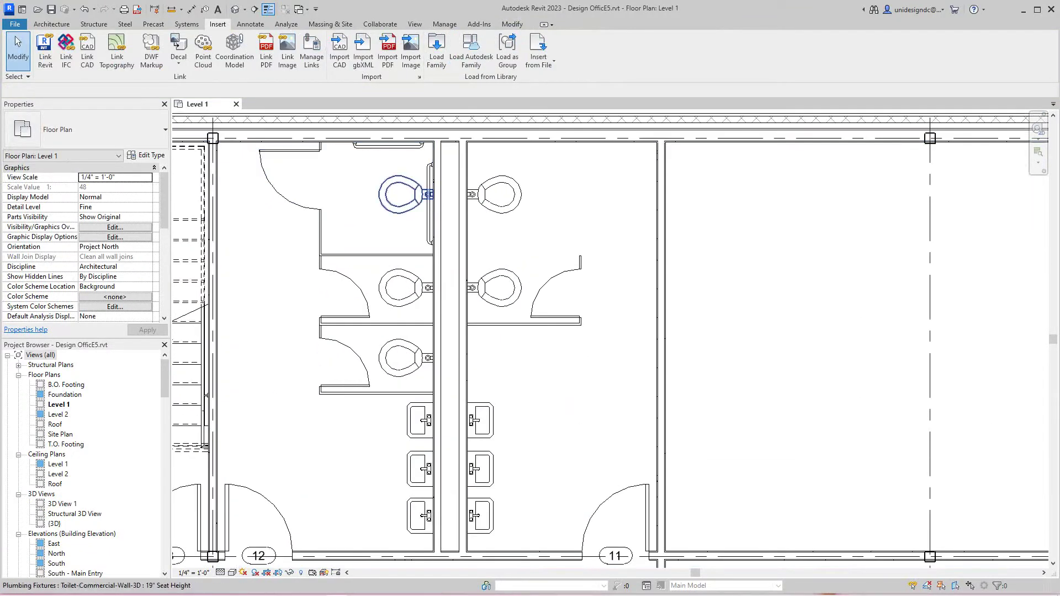
{"action": "scroll", "coordinate": [371, 187], "scroll_direction": "up", "scroll_amount": 2}
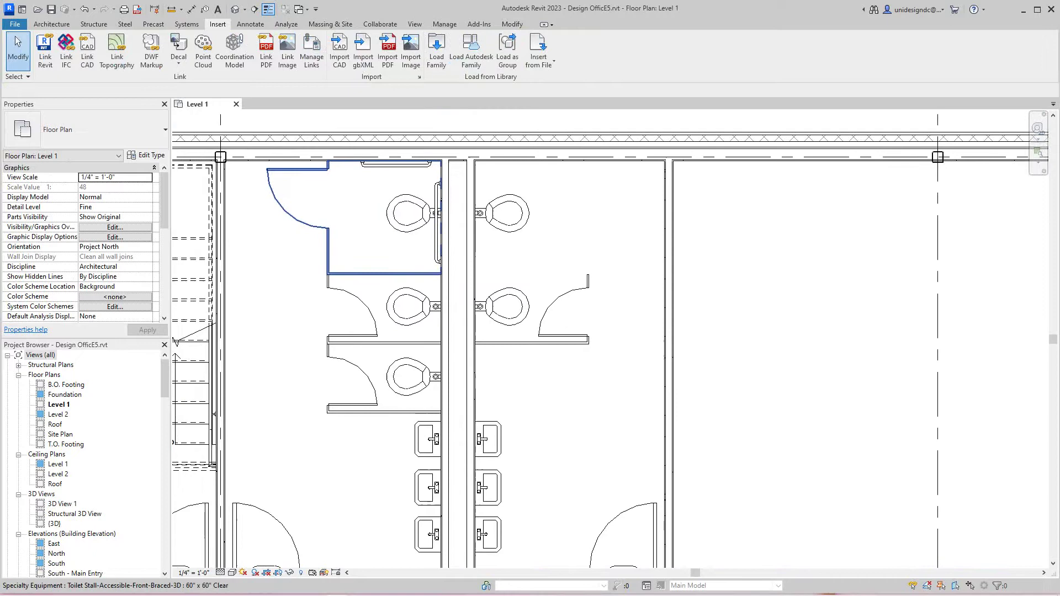
{"action": "scroll", "coordinate": [402, 253], "scroll_direction": "down", "scroll_amount": 2}
{"action": "scroll", "coordinate": [405, 119], "scroll_direction": "up", "scroll_amount": 2}
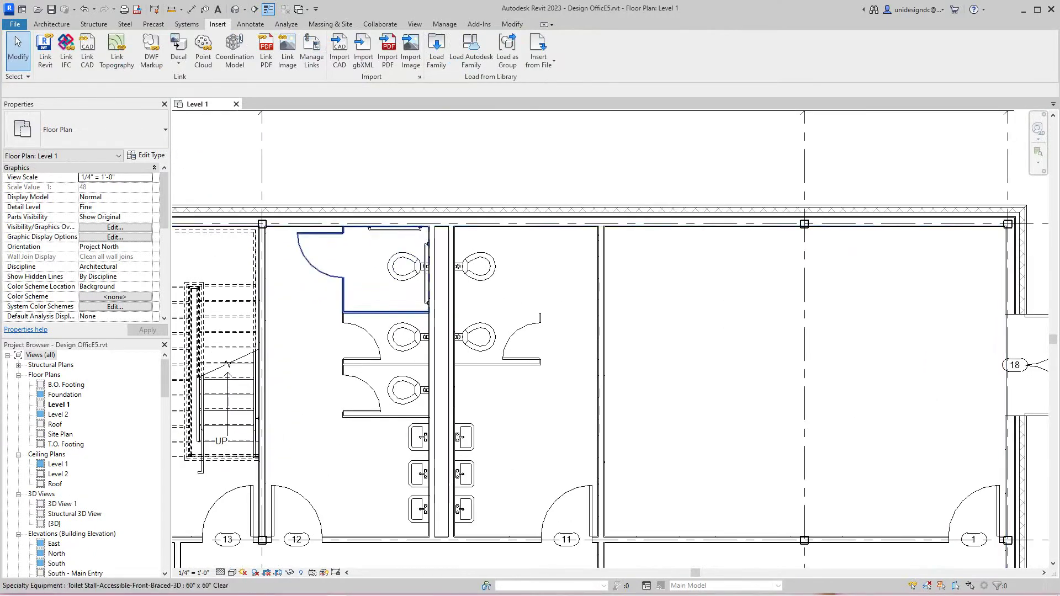
{"action": "left_click", "coordinate": [354, 313]}
{"action": "key", "text": "space"}
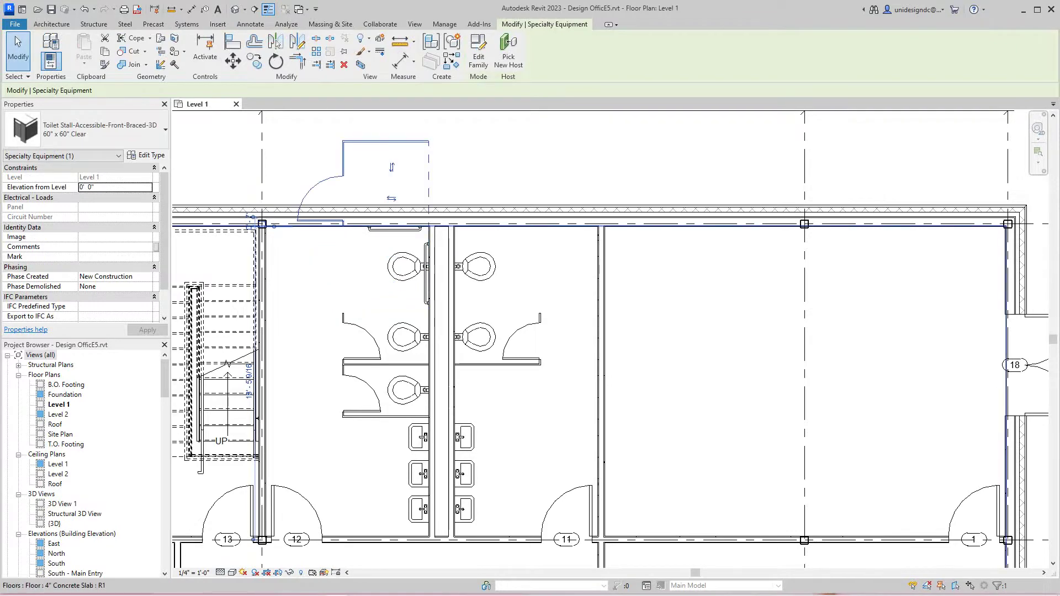
{"action": "key", "text": "ctrl+z"}
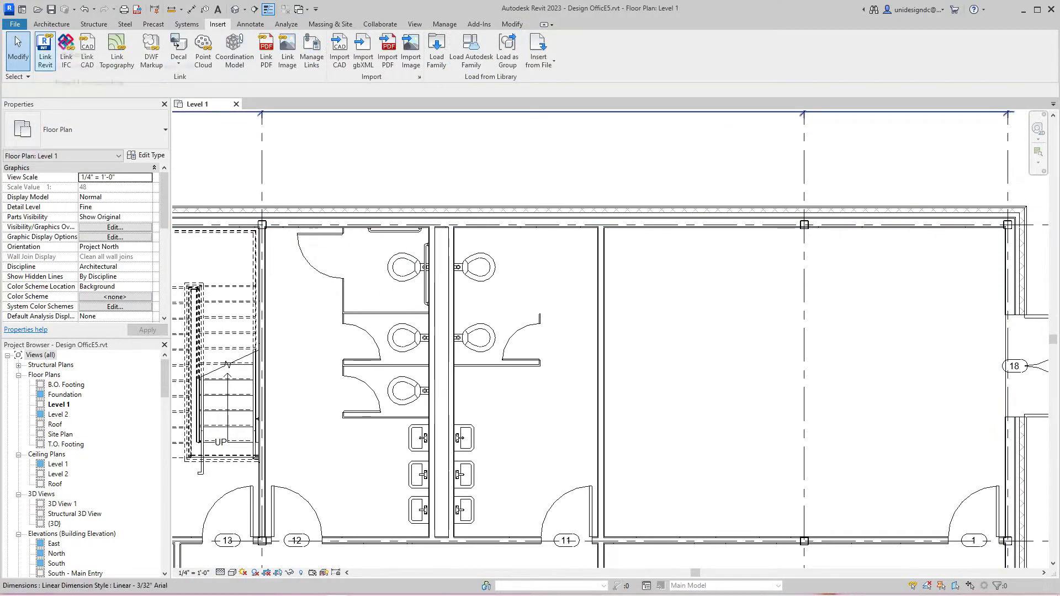
- Place a Toilet Stall-Accessible-Front-Braced-3D, 60" x 60" Clear, around the uppermost toilet in the restroom at door 11
{"action": "left_click", "coordinate": [51, 24]}
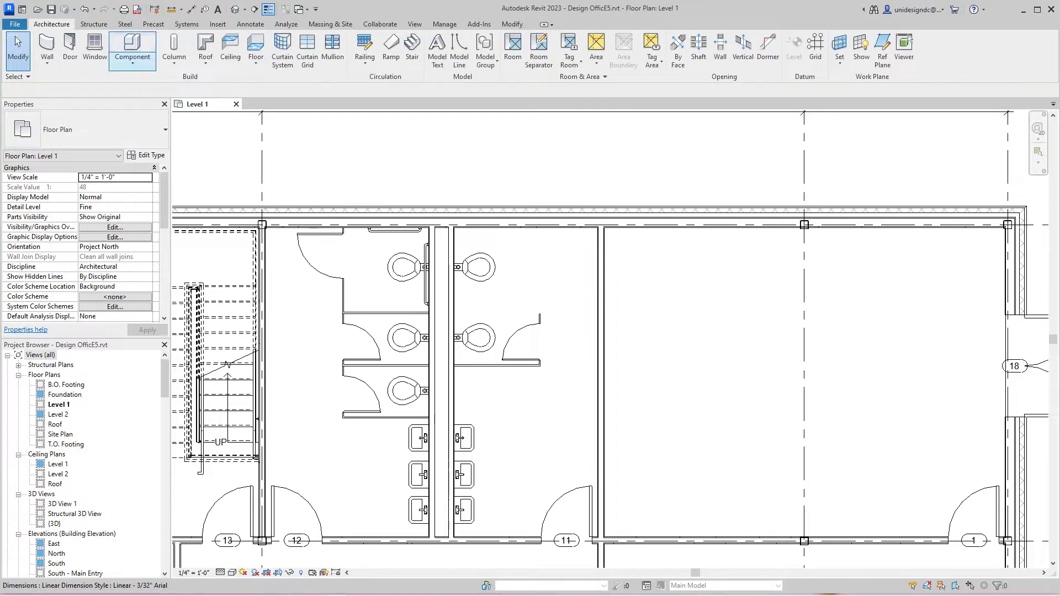
{"action": "left_click", "coordinate": [132, 63]}
{"action": "left_click", "coordinate": [146, 83]}
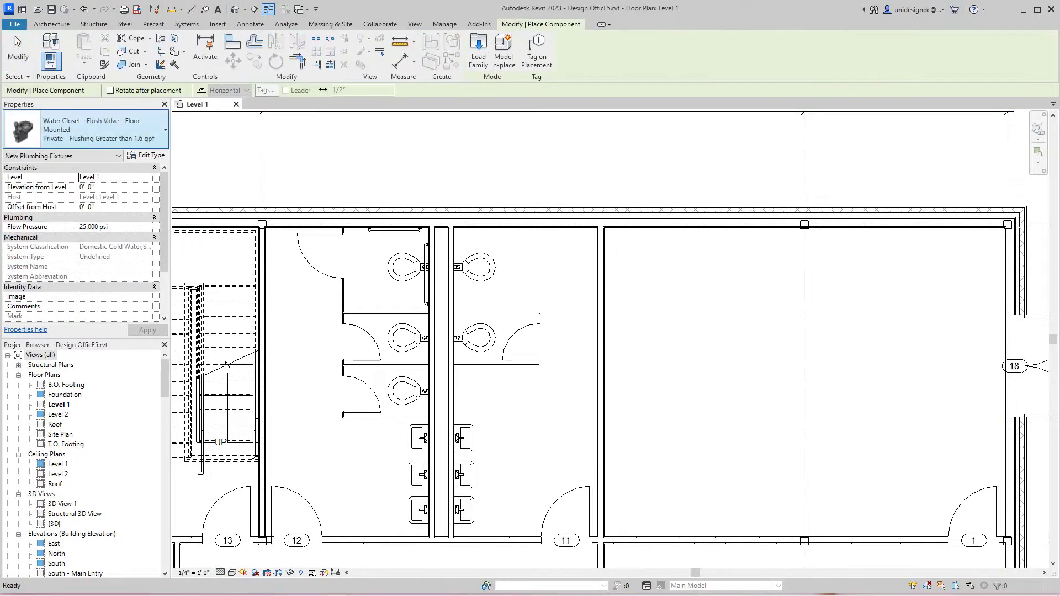
{"action": "left_click", "coordinate": [83, 129]}
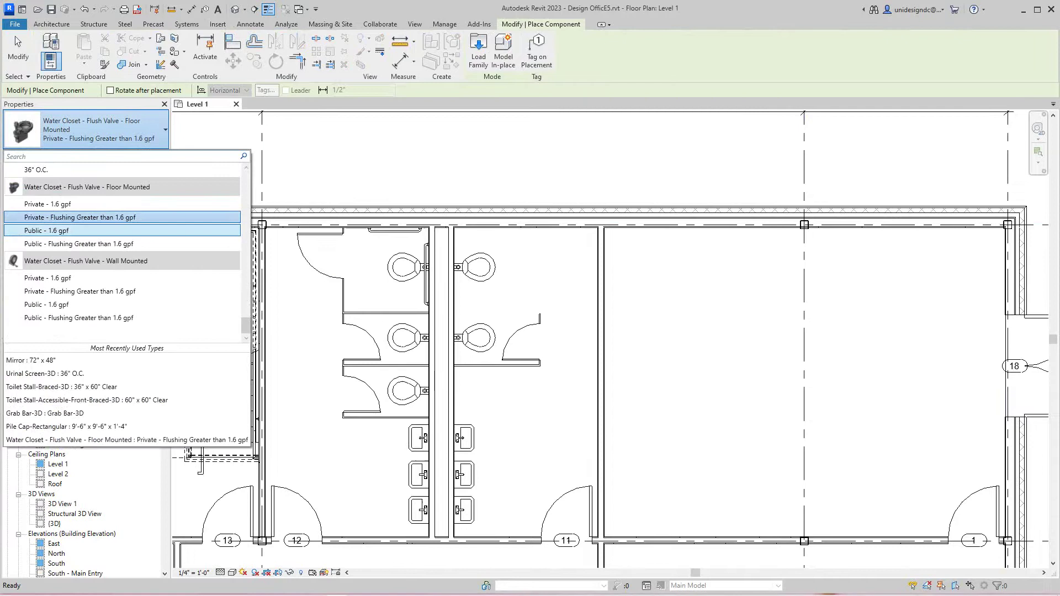
{"action": "scroll", "coordinate": [122, 254], "scroll_direction": "up", "scroll_amount": 10}
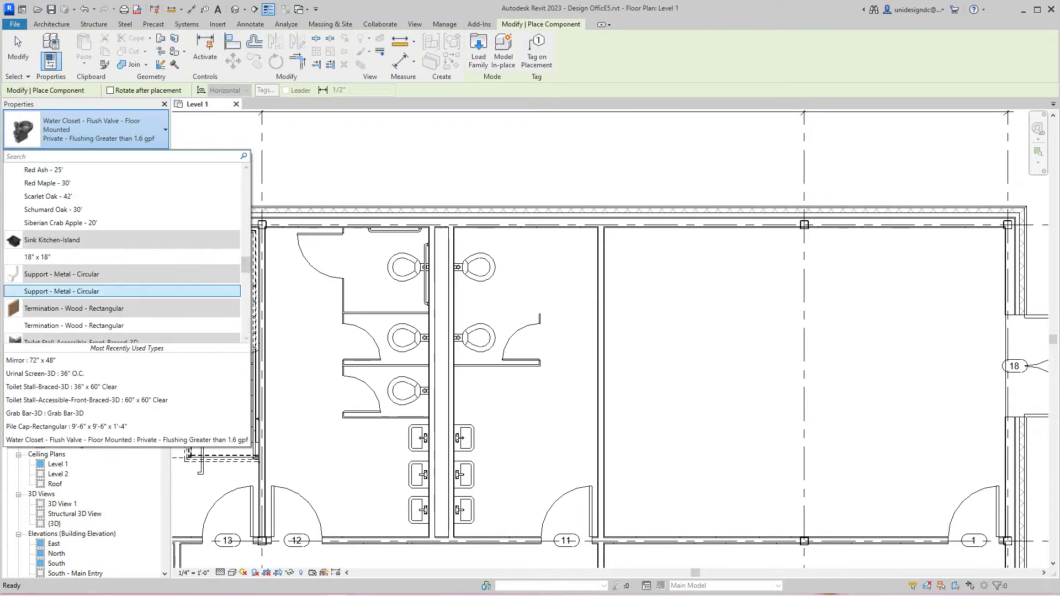
{"action": "scroll", "coordinate": [122, 251], "scroll_direction": "up", "scroll_amount": 15}
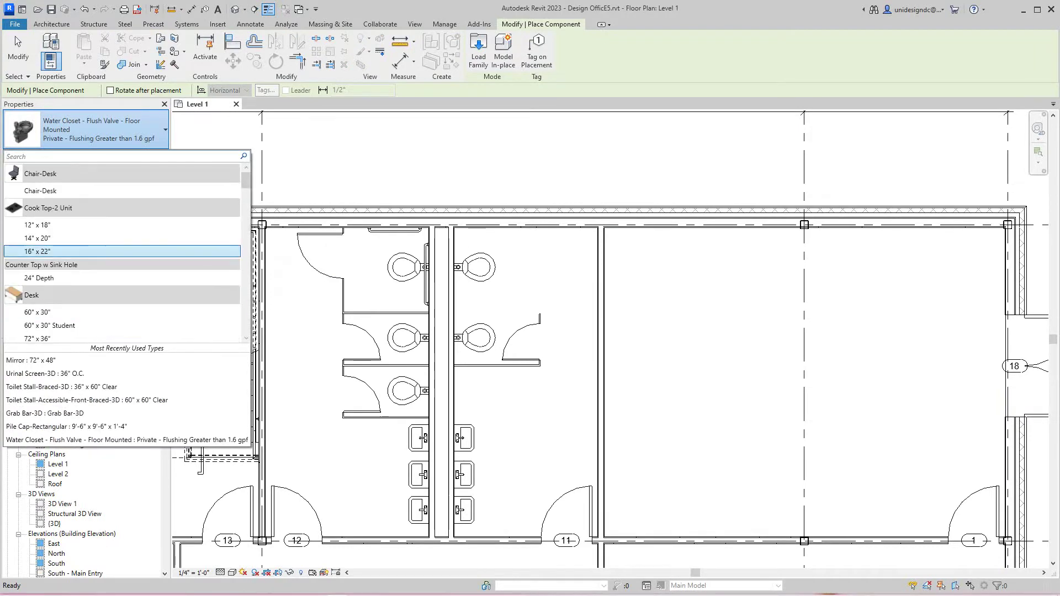
{"action": "scroll", "coordinate": [71, 252], "scroll_direction": "down", "scroll_amount": 10}
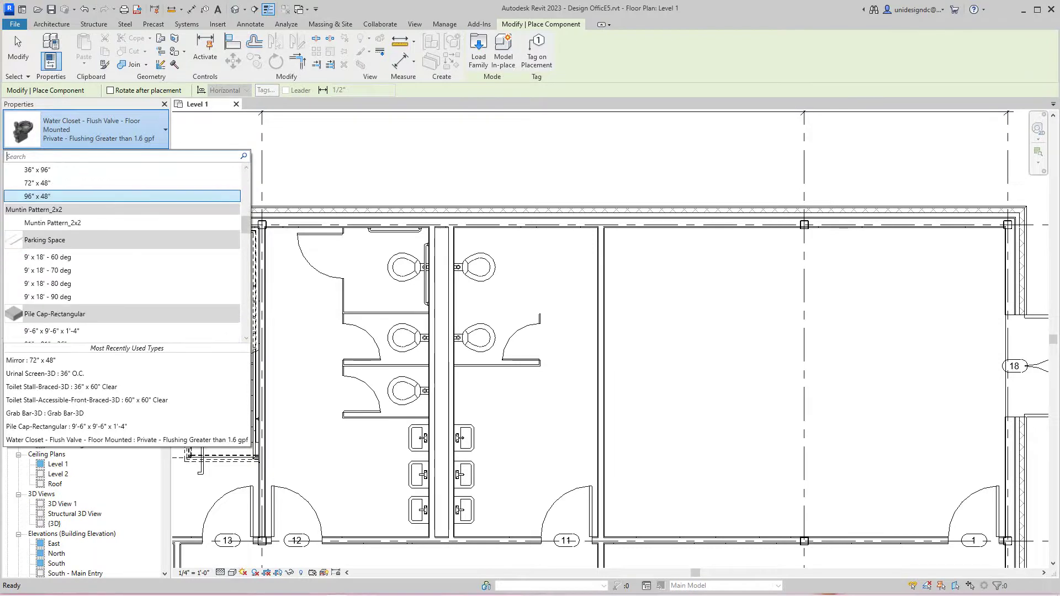
{"action": "scroll", "coordinate": [72, 259], "scroll_direction": "down", "scroll_amount": 15}
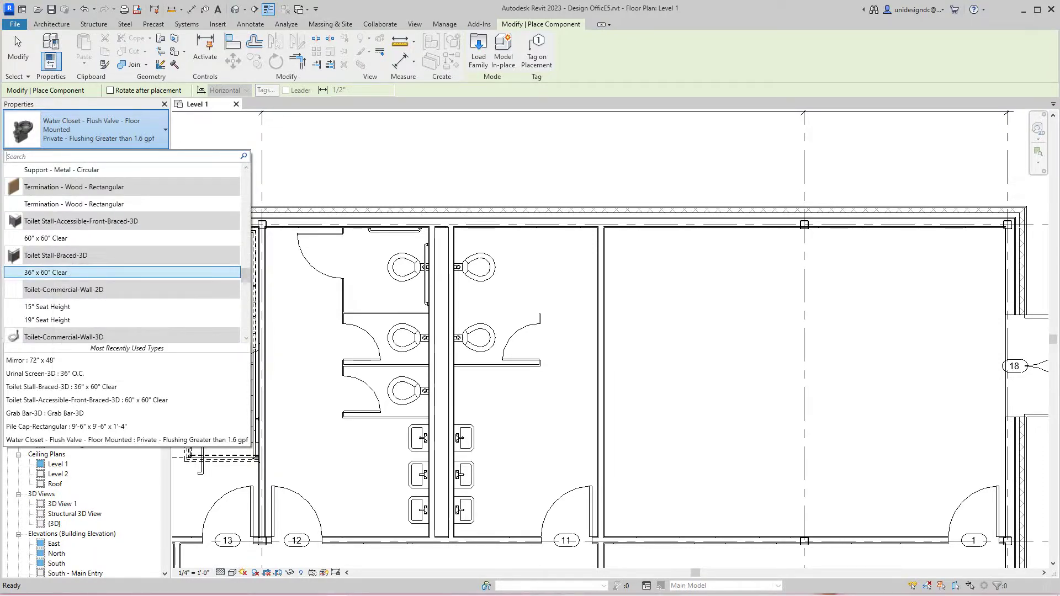
{"action": "left_click", "coordinate": [50, 238]}
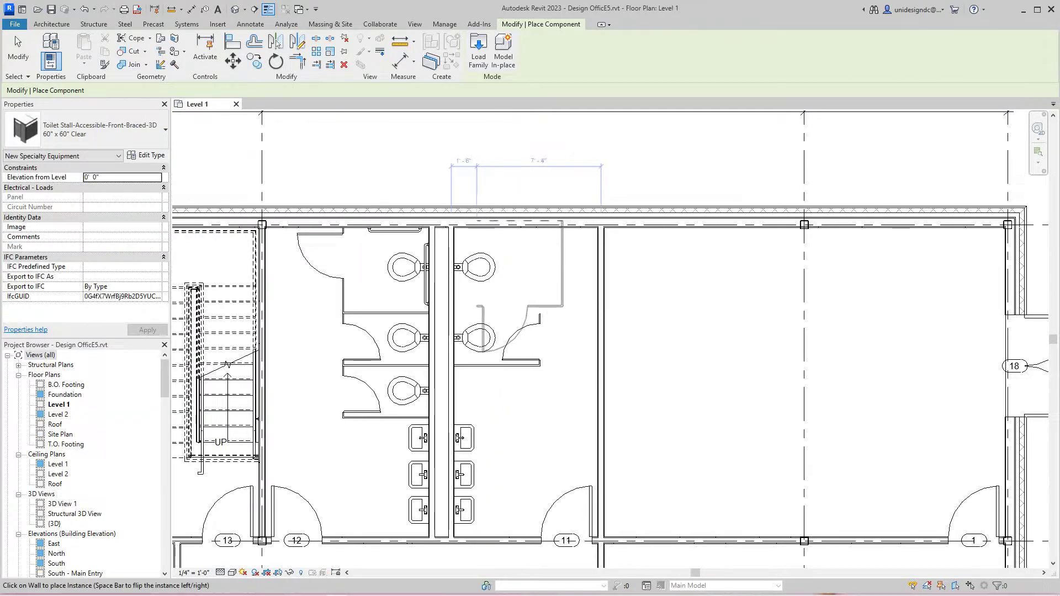
{"action": "left_click", "coordinate": [396, 223]}
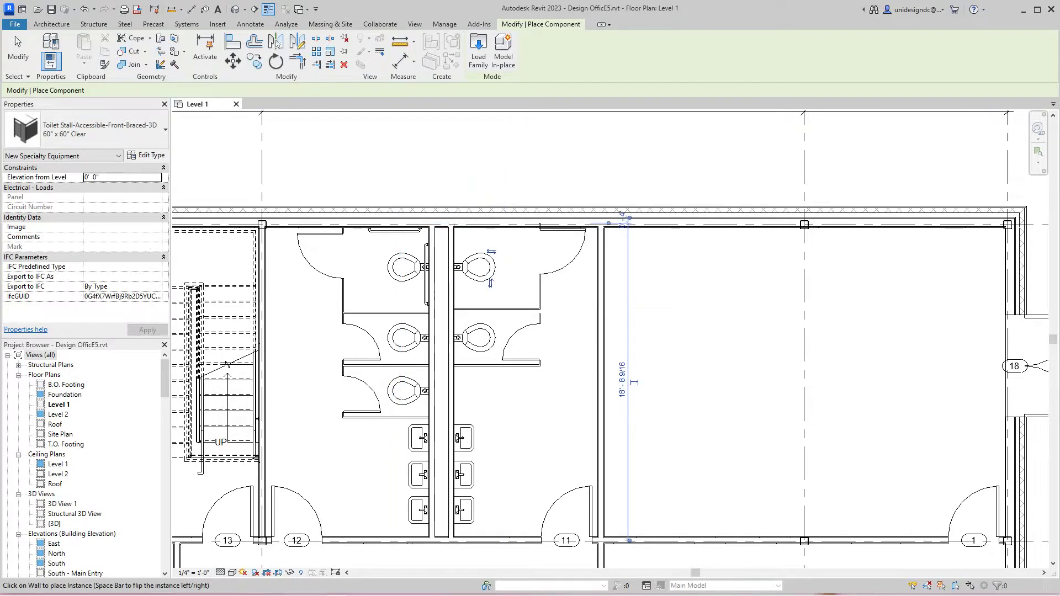
{"action": "key", "text": "Escape"}
{"action": "key", "text": "Escape"}
- Nudge the new accessible stall down in plan so it meets the neighbouring toilet stall
{"action": "scroll", "coordinate": [535, 294], "scroll_direction": "up", "scroll_amount": 3}
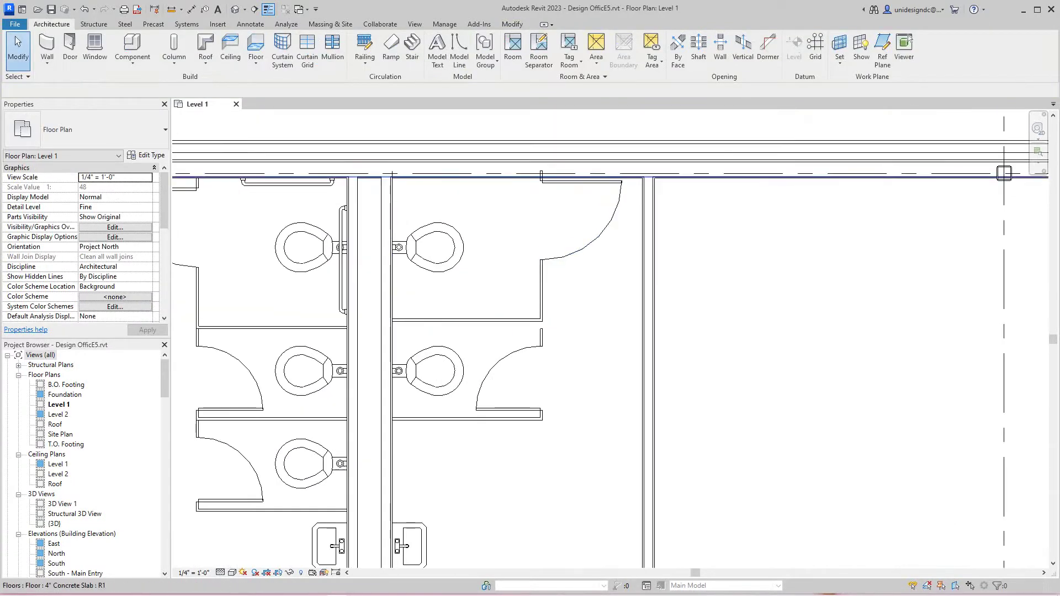
{"action": "left_click", "coordinate": [542, 314]}
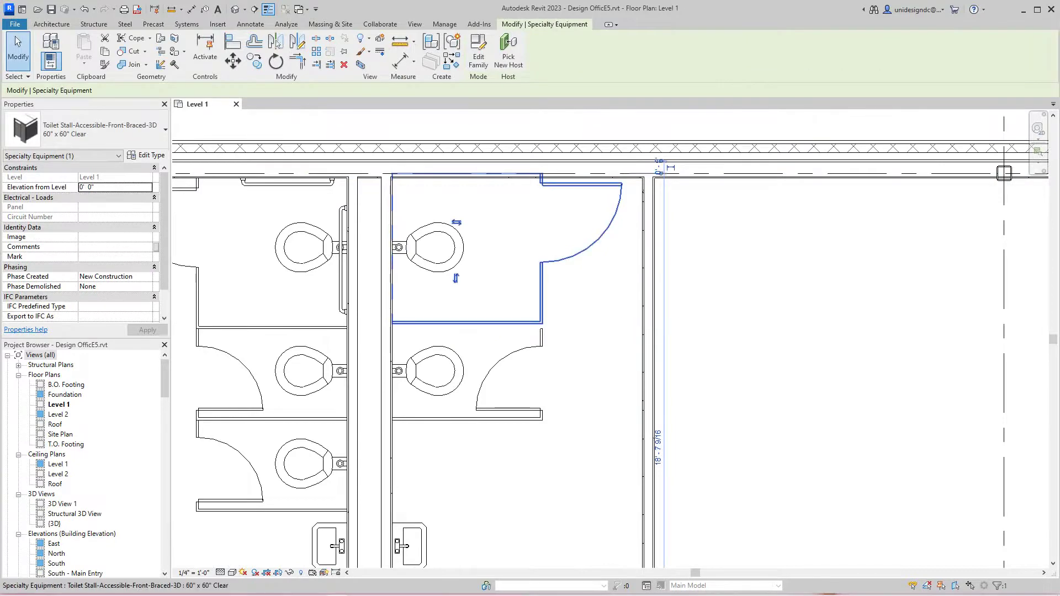
{"action": "key", "text": "Down"}
{"action": "key", "text": "Down"}
{"action": "scroll", "coordinate": [533, 311], "scroll_direction": "down", "scroll_amount": 2}
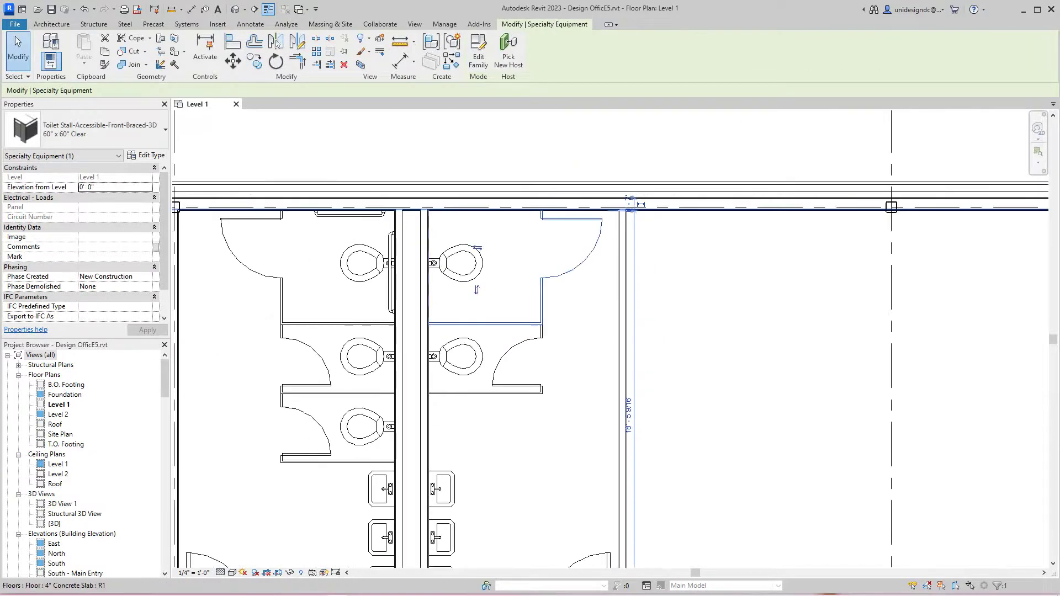
{"action": "key", "text": "Escape"}
- Examine the accessible stalls and wall-mounted toilets on both sides of the plumbing wall
{"action": "scroll", "coordinate": [365, 175], "scroll_direction": "up", "scroll_amount": 2}
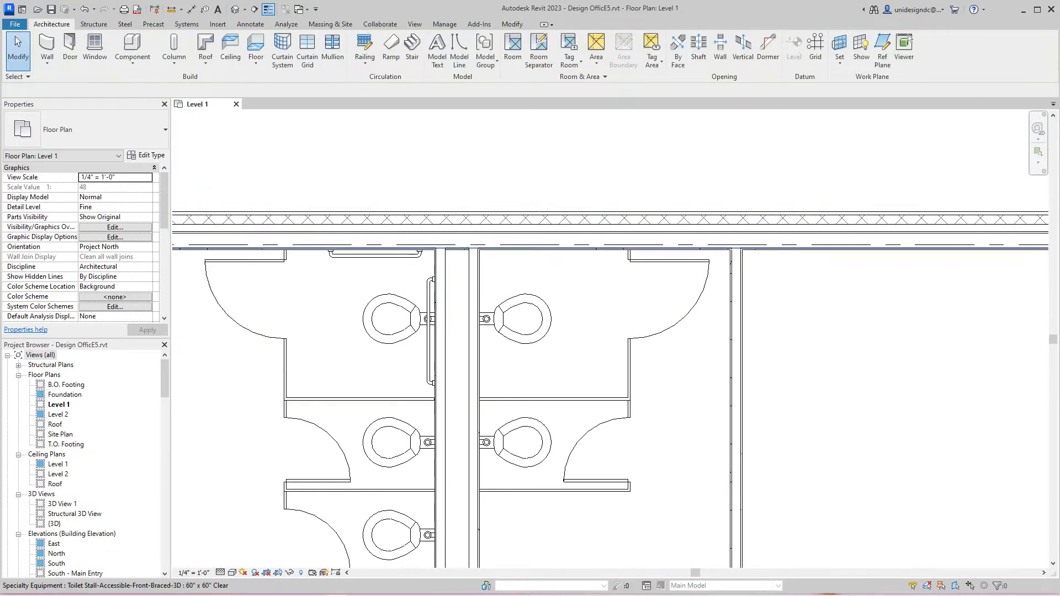
{"action": "scroll", "coordinate": [938, 245], "scroll_direction": "down", "scroll_amount": 3}
{"action": "scroll", "coordinate": [938, 245], "scroll_direction": "up", "scroll_amount": 3}
{"action": "scroll", "coordinate": [417, 246], "scroll_direction": "down", "scroll_amount": 1}
{"action": "middle_click_drag", "start_coordinate": [416, 246], "coordinate": [417, 202]}
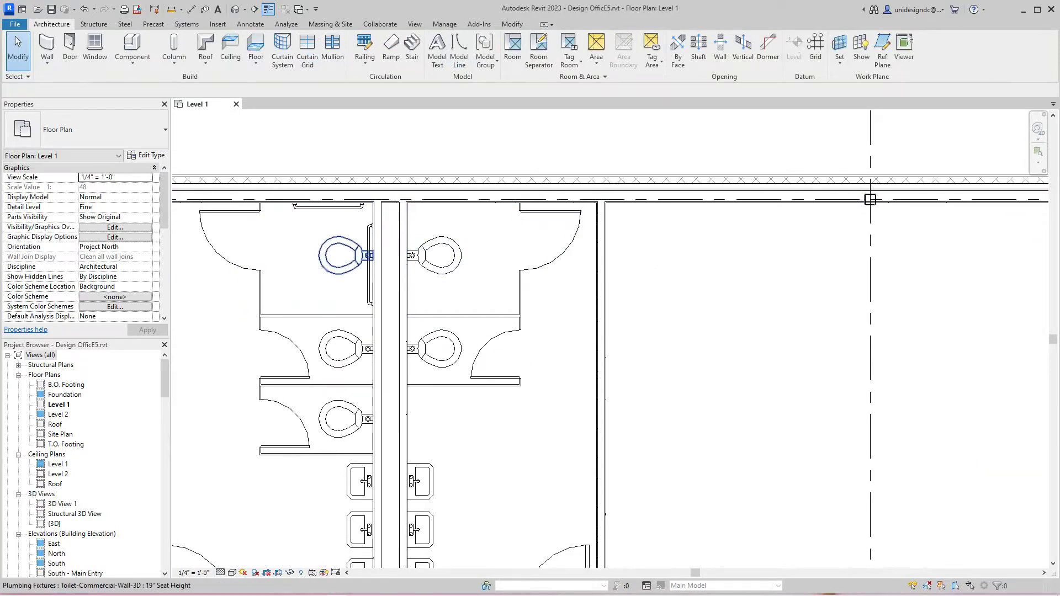
{"action": "left_click", "coordinate": [341, 255]}
{"action": "key", "text": "Escape"}
{"action": "scroll", "coordinate": [411, 196], "scroll_direction": "down", "scroll_amount": 2}
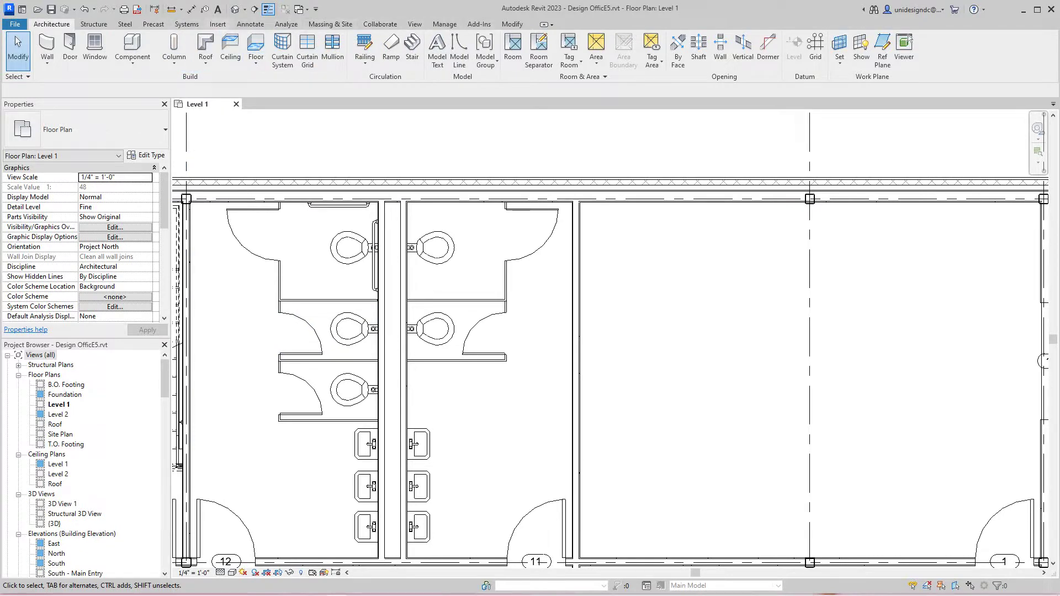
- Load a Water Closet - Flush Valve family from the Autodesk library's Plumbing, MEP, Fixtures, Water Closets category
{"action": "left_click", "coordinate": [217, 25]}
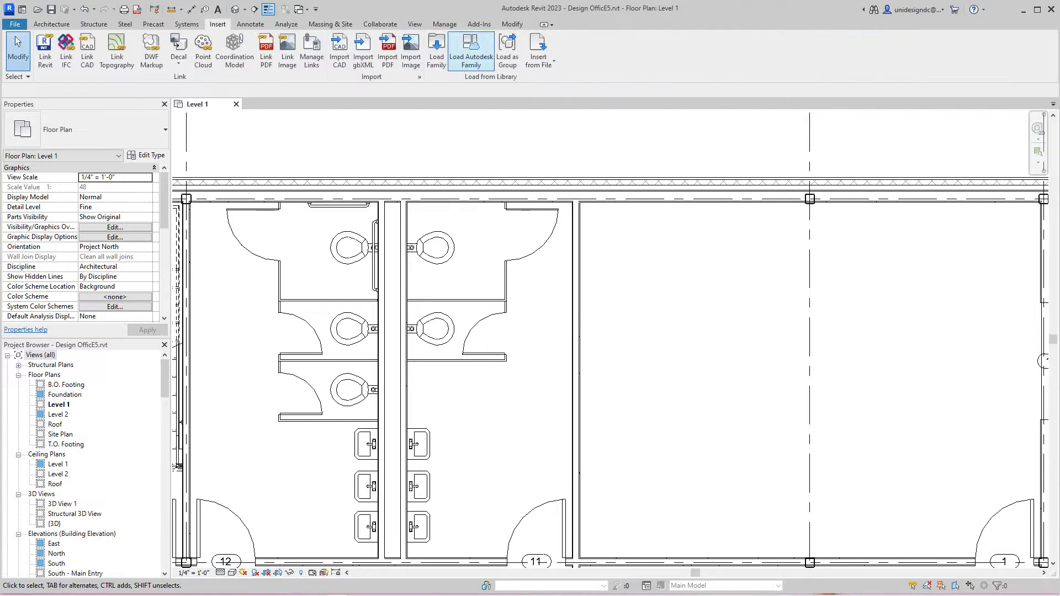
{"action": "left_click", "coordinate": [471, 52]}
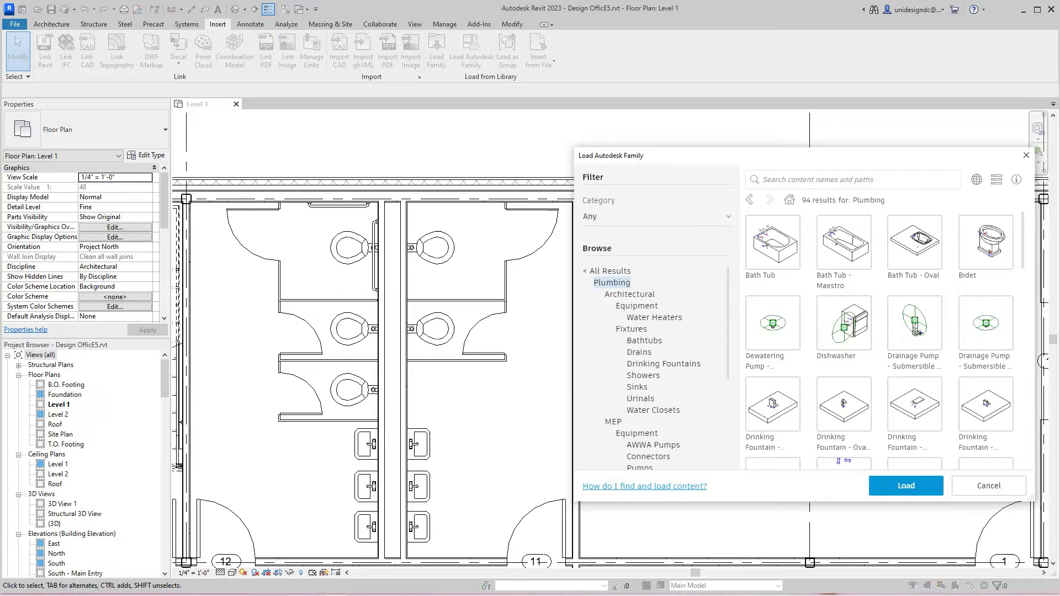
{"action": "scroll", "coordinate": [657, 367], "scroll_direction": "down", "scroll_amount": 3}
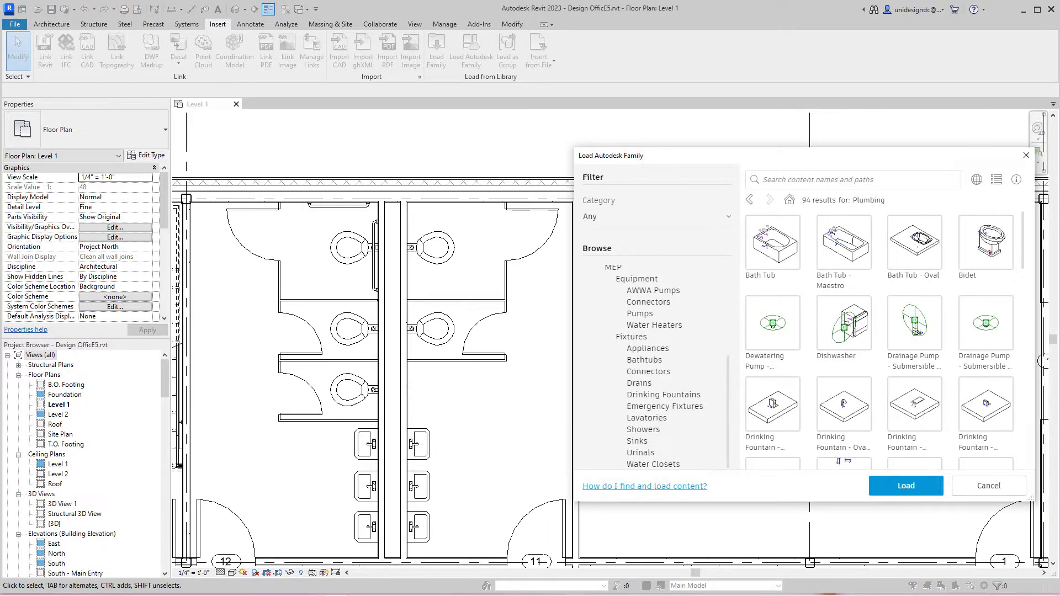
{"action": "scroll", "coordinate": [881, 339], "scroll_direction": "down", "scroll_amount": 5}
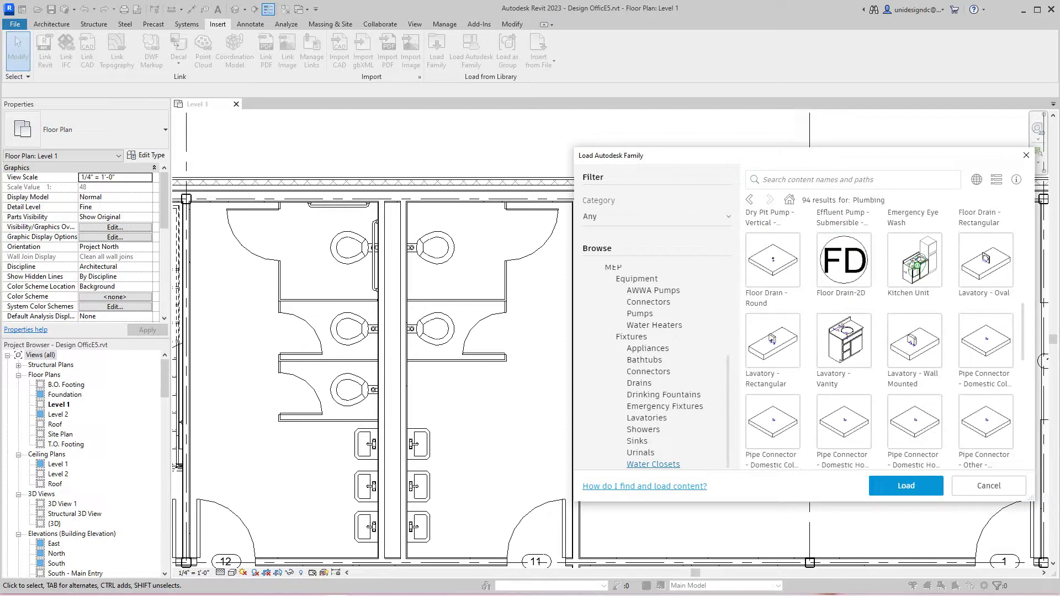
{"action": "left_click", "coordinate": [654, 464]}
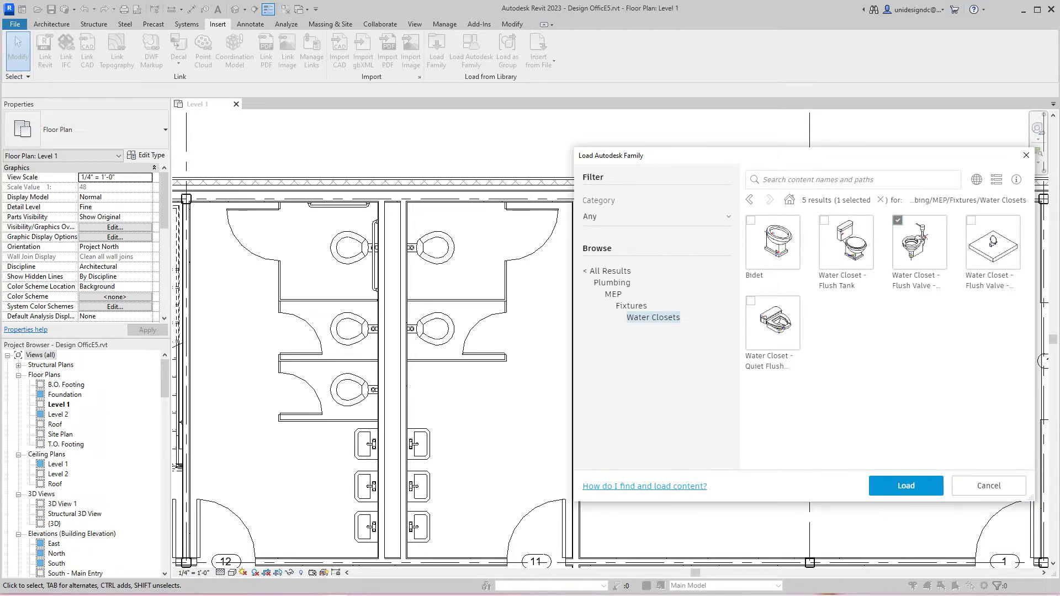
{"action": "left_click", "coordinate": [906, 486]}
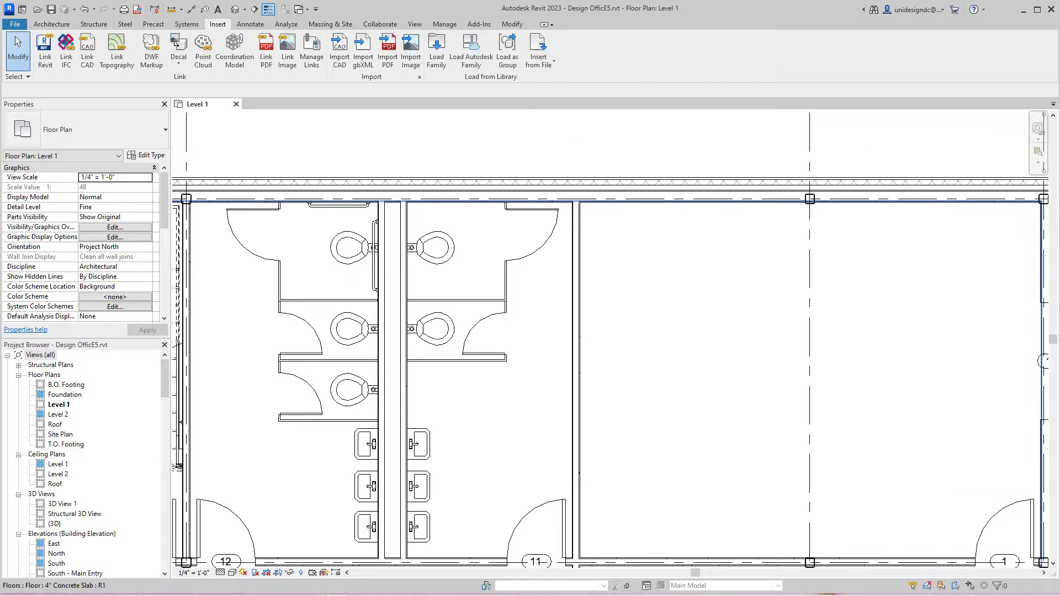
{"action": "scroll", "coordinate": [587, 421], "scroll_direction": "down", "scroll_amount": 3}
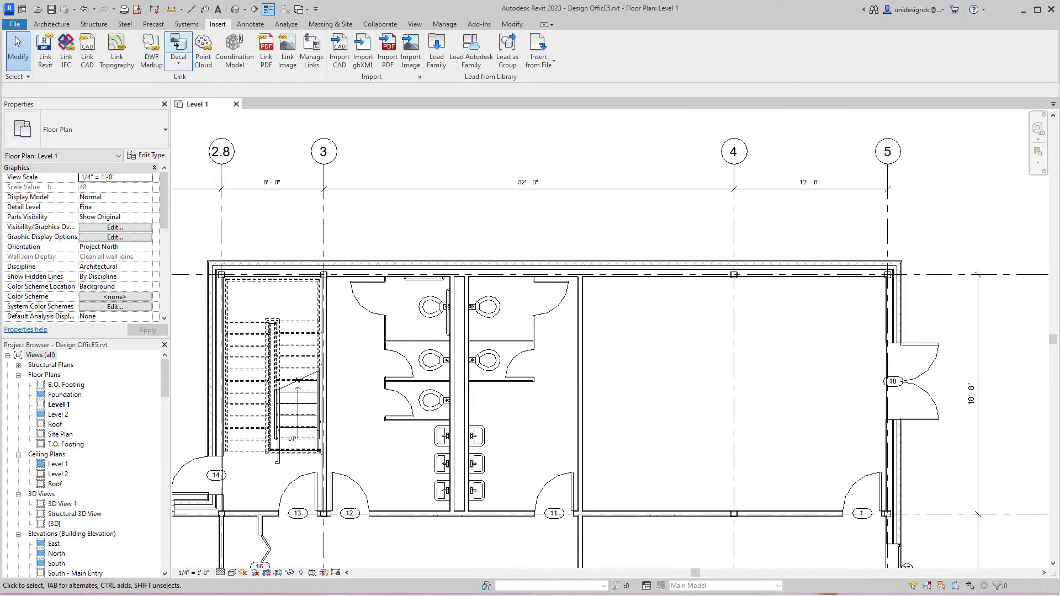
{"action": "left_click", "coordinate": [187, 24]}
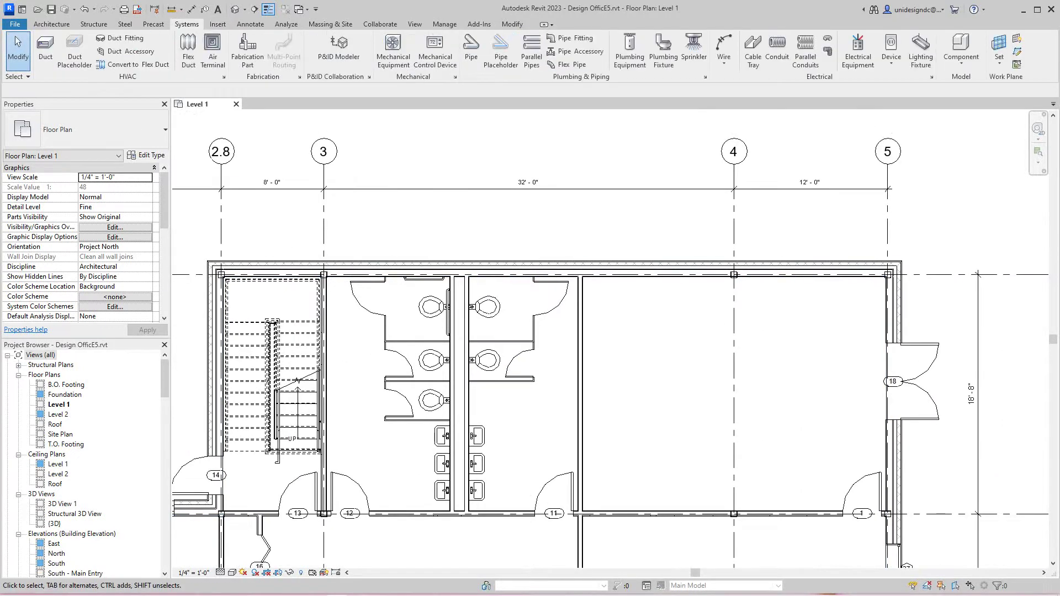
{"action": "left_click", "coordinate": [962, 63]}
{"action": "left_click", "coordinate": [984, 90]}
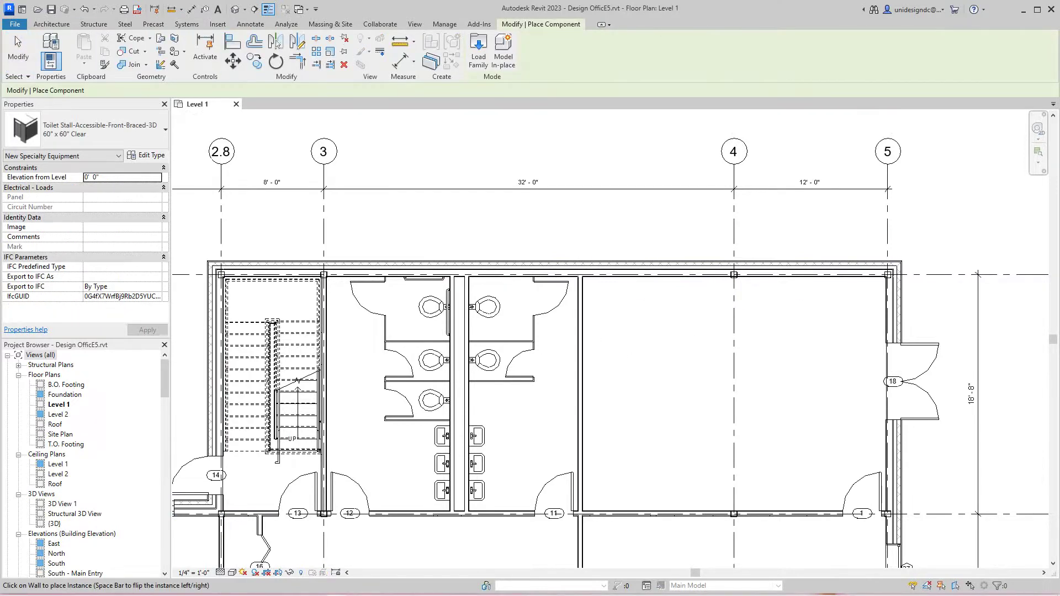
{"action": "left_click", "coordinate": [52, 24]}
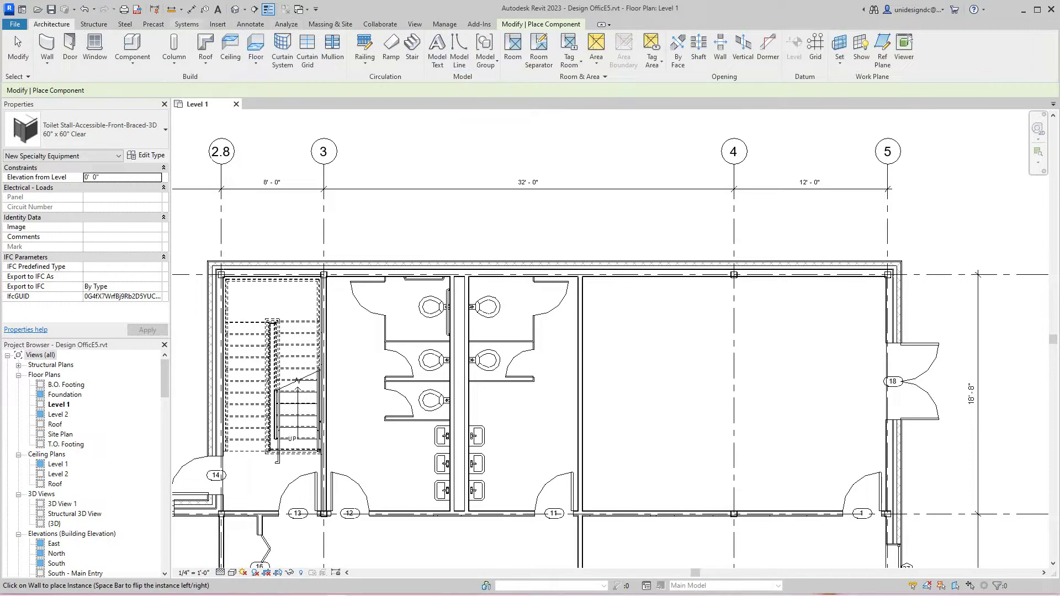
- Place a Water Closet - Flush Valve - Floor Mounted, Private - Flushing Greater than 1.6 gpf, inside the accessible stall of the restroom at door 12
{"action": "left_click", "coordinate": [187, 24]}
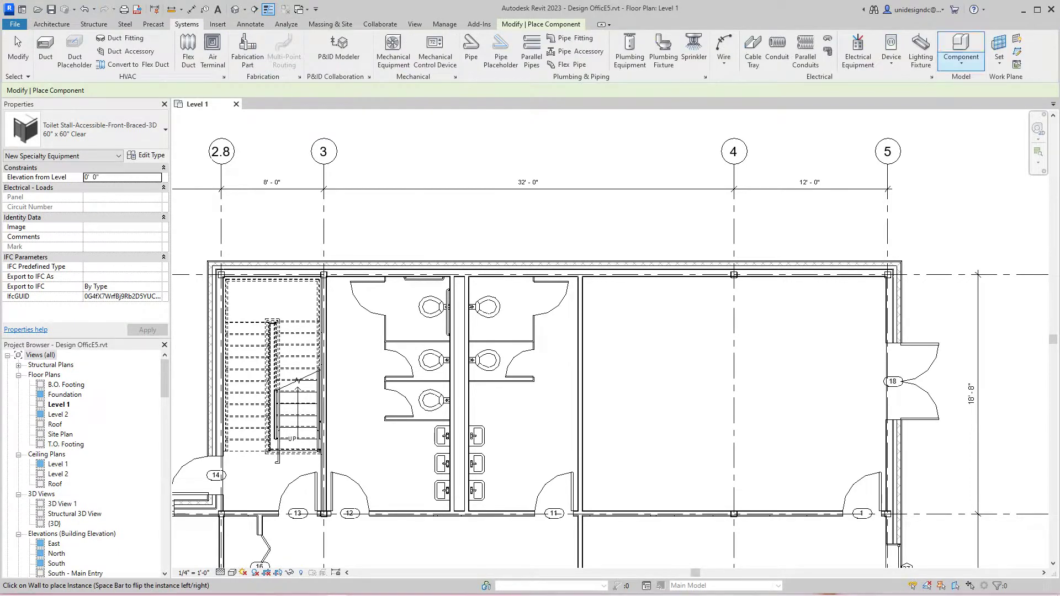
{"action": "left_click", "coordinate": [664, 52]}
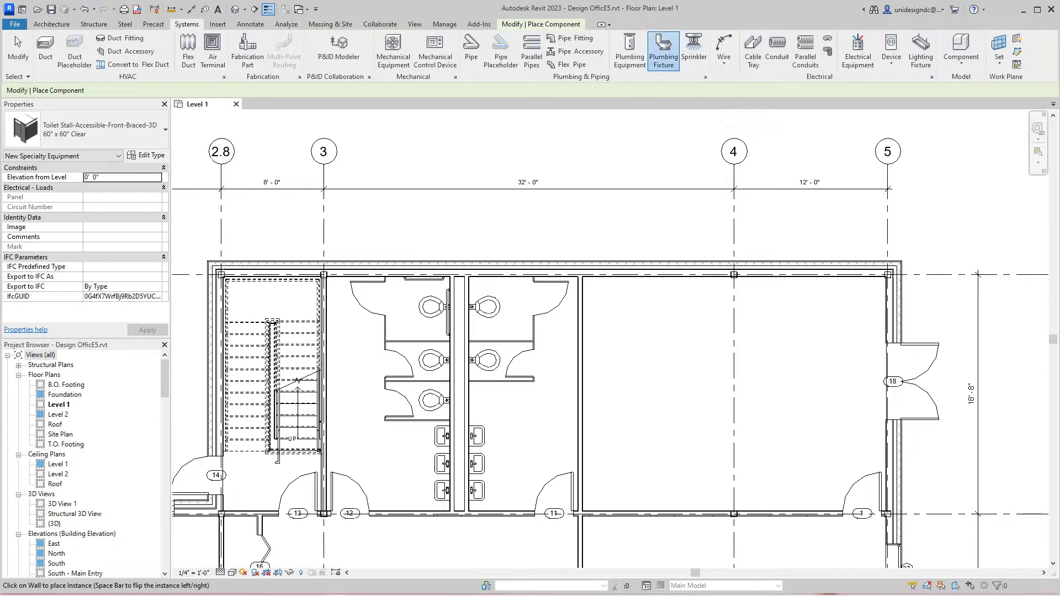
{"action": "left_click", "coordinate": [663, 51]}
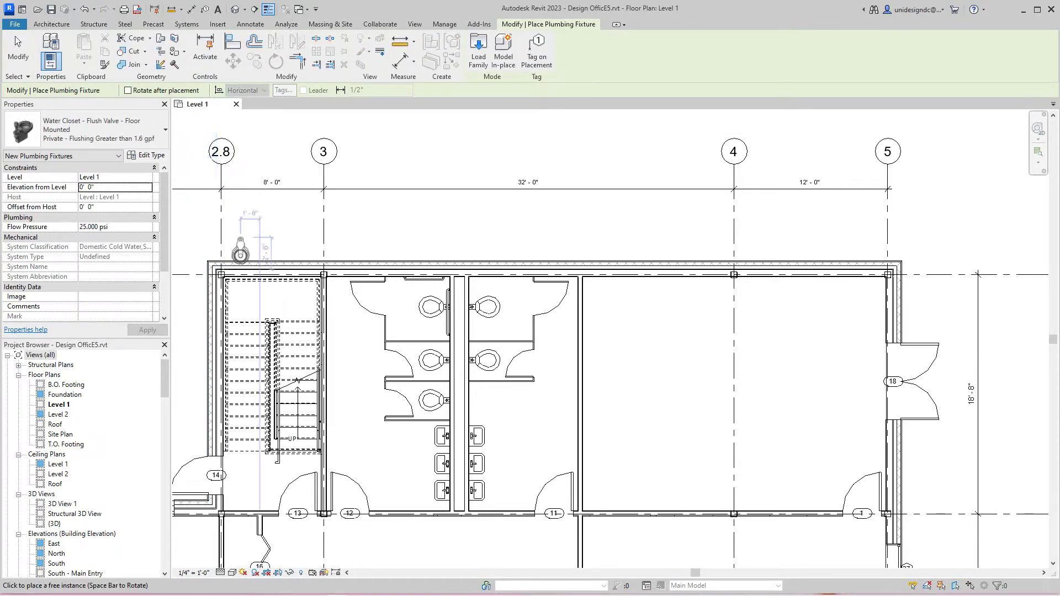
{"action": "scroll", "coordinate": [359, 302], "scroll_direction": "up", "scroll_amount": 4}
{"action": "left_click", "coordinate": [476, 334]}
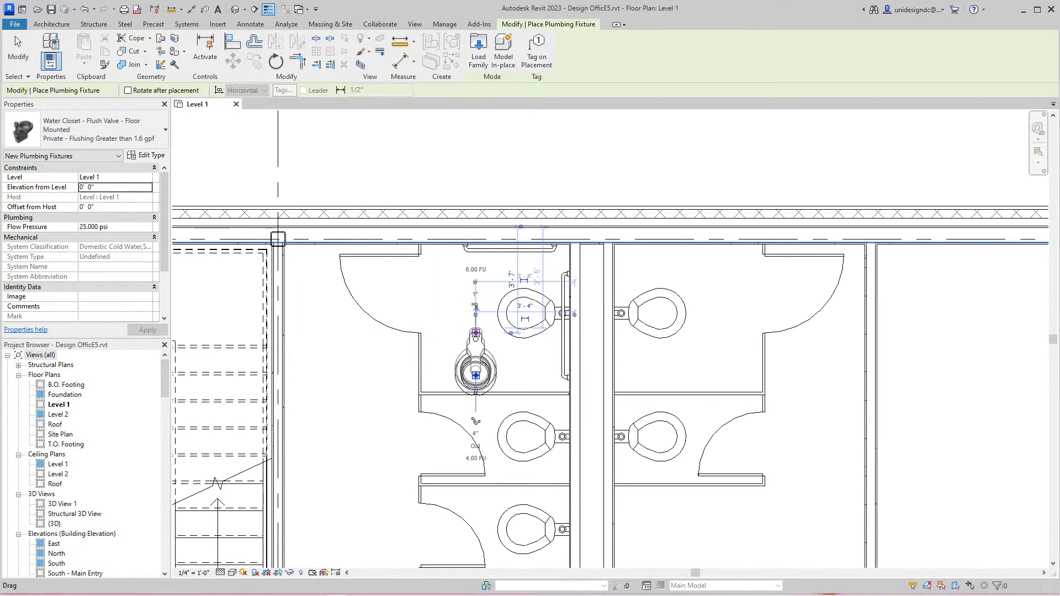
{"action": "key", "text": "Escape"}
{"action": "key", "text": "Escape"}
- Delete the wall-mounted commercial toilet from the accessible stall in the restroom at door 12
{"action": "left_click", "coordinate": [525, 313]}
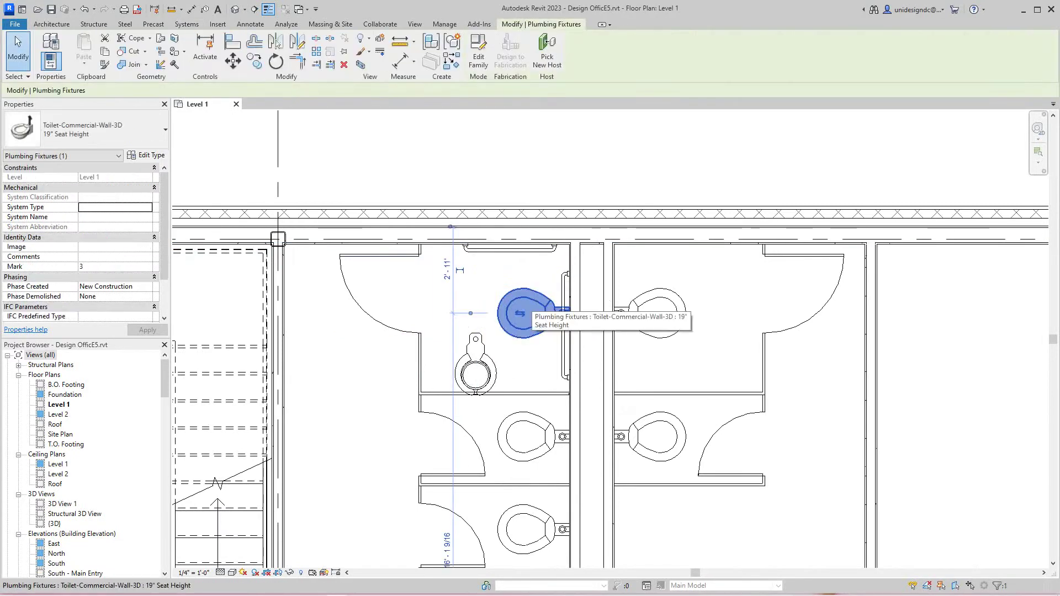
{"action": "key", "text": "Delete"}
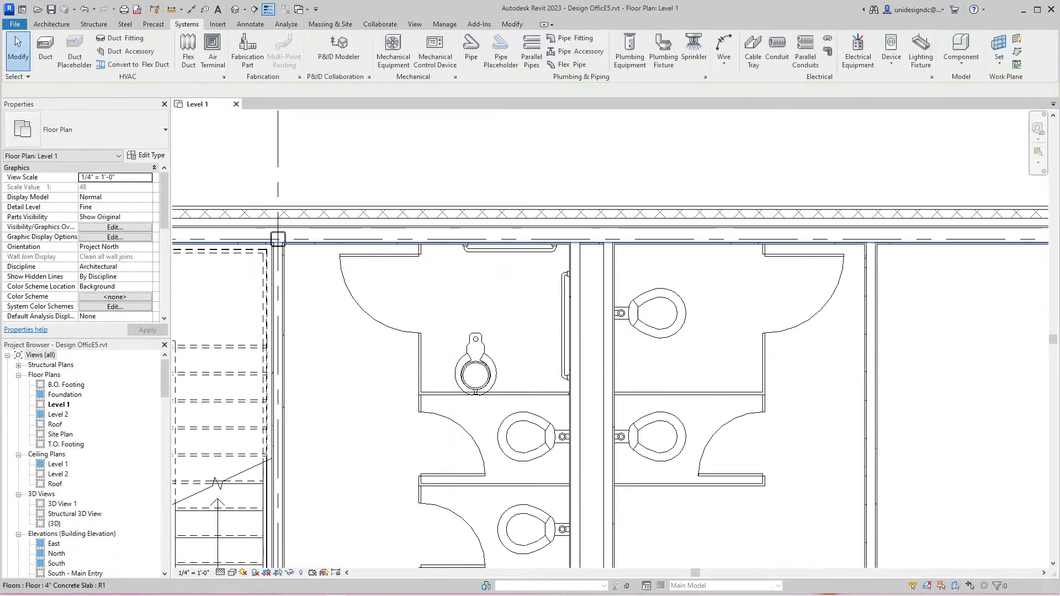
{"action": "left_click", "coordinate": [479, 393]}
{"action": "key", "text": "Escape"}
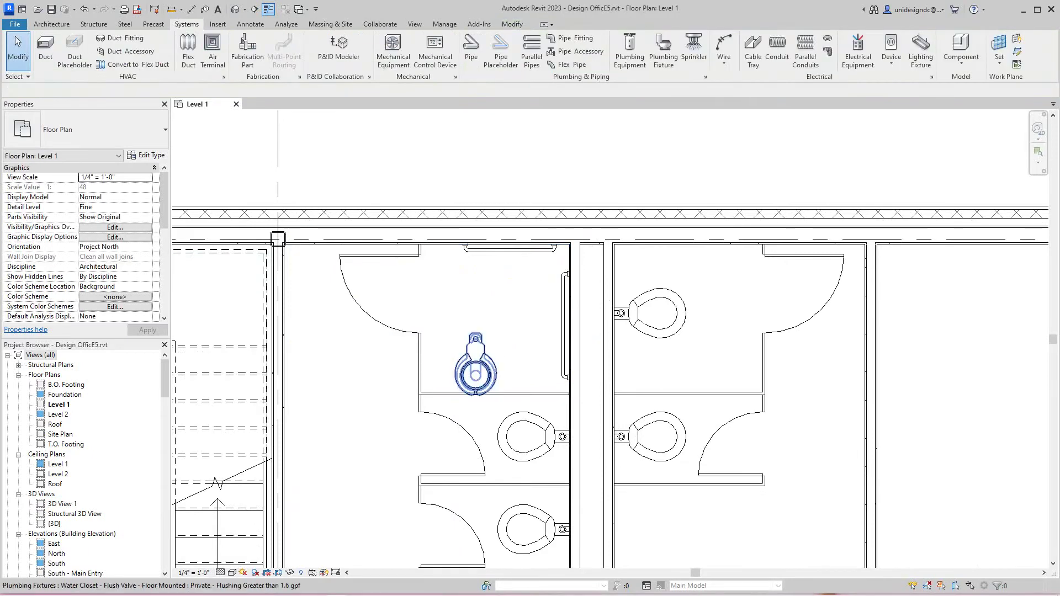
- Rotate the new floor-mounted water closet so its flush valve faces the plumbing wall
{"action": "left_click", "coordinate": [478, 348]}
{"action": "scroll", "coordinate": [482, 339], "scroll_direction": "up", "scroll_amount": 3}
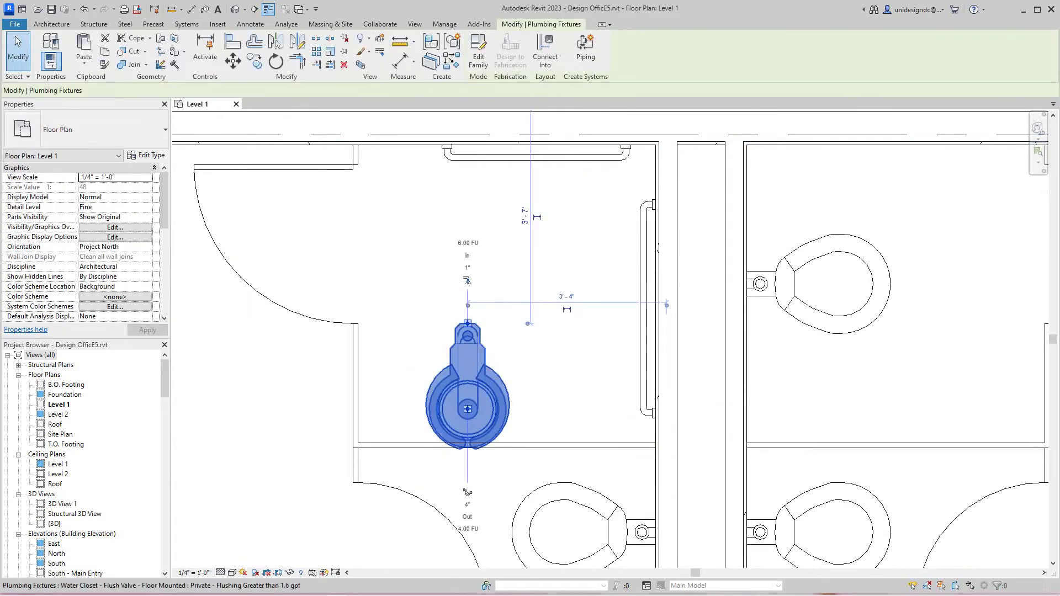
{"action": "key", "text": "Escape"}
{"action": "left_click", "coordinate": [478, 348]}
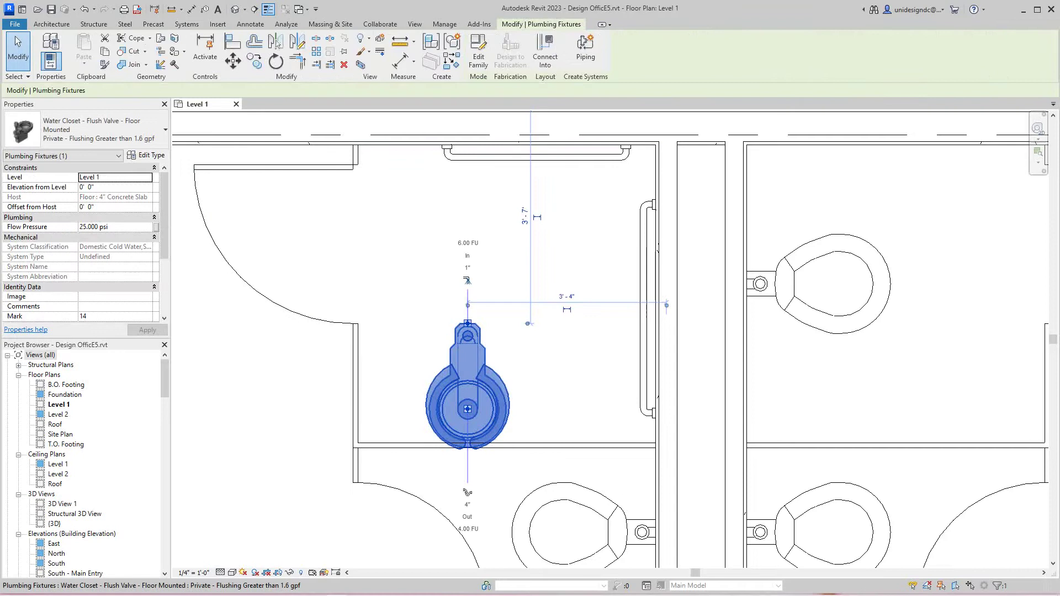
{"action": "key", "text": "space"}
{"action": "key", "text": "space"}
{"action": "key", "text": "space"}
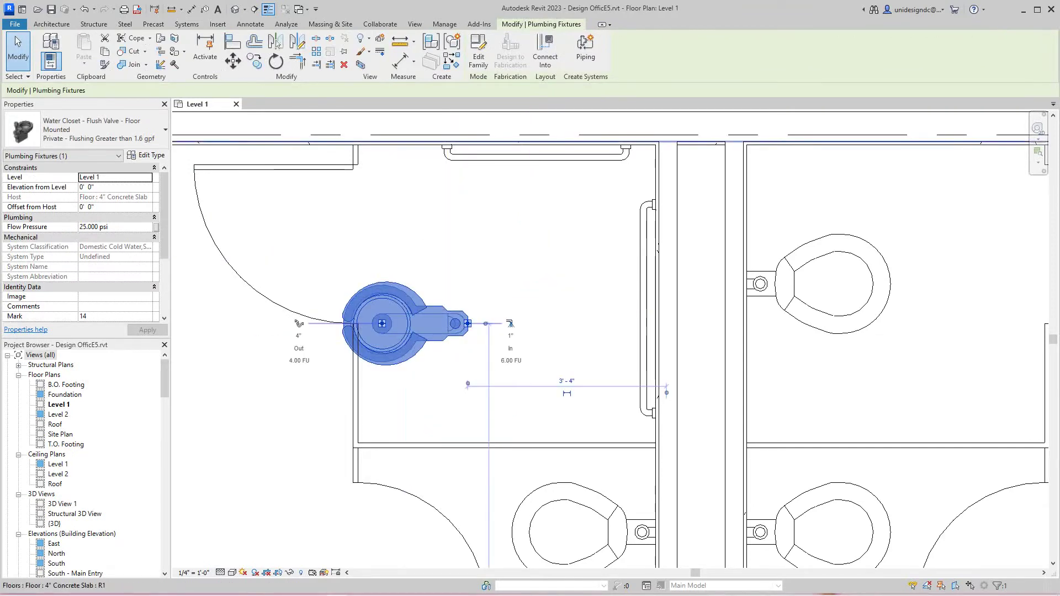
- Move the water closet by its flush valve end onto the midpoint of the accessible stall's side at the plumbing wall
{"action": "left_click", "coordinate": [233, 62]}
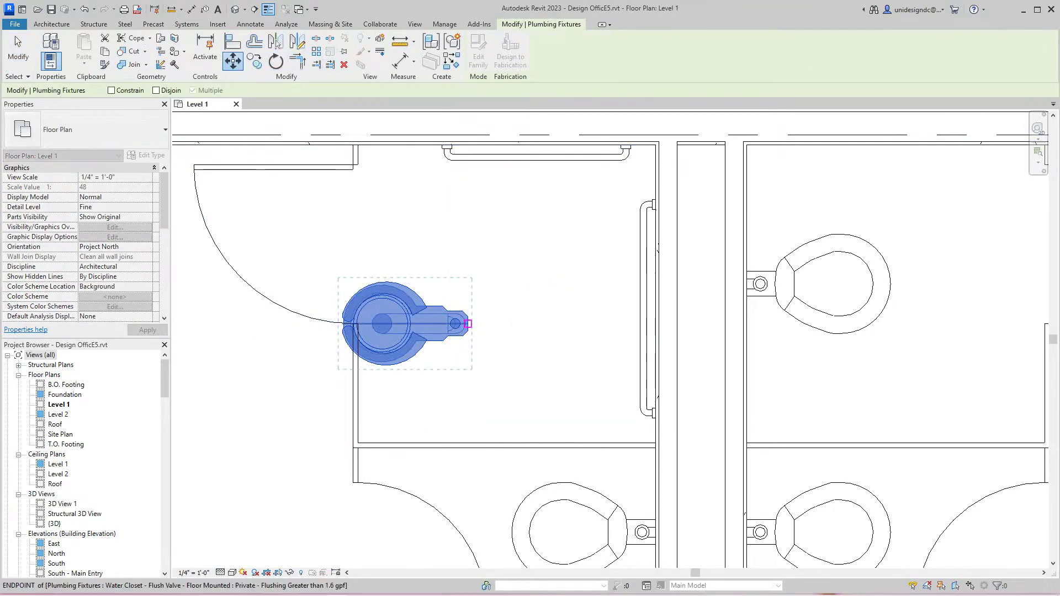
{"action": "left_click", "coordinate": [468, 323]}
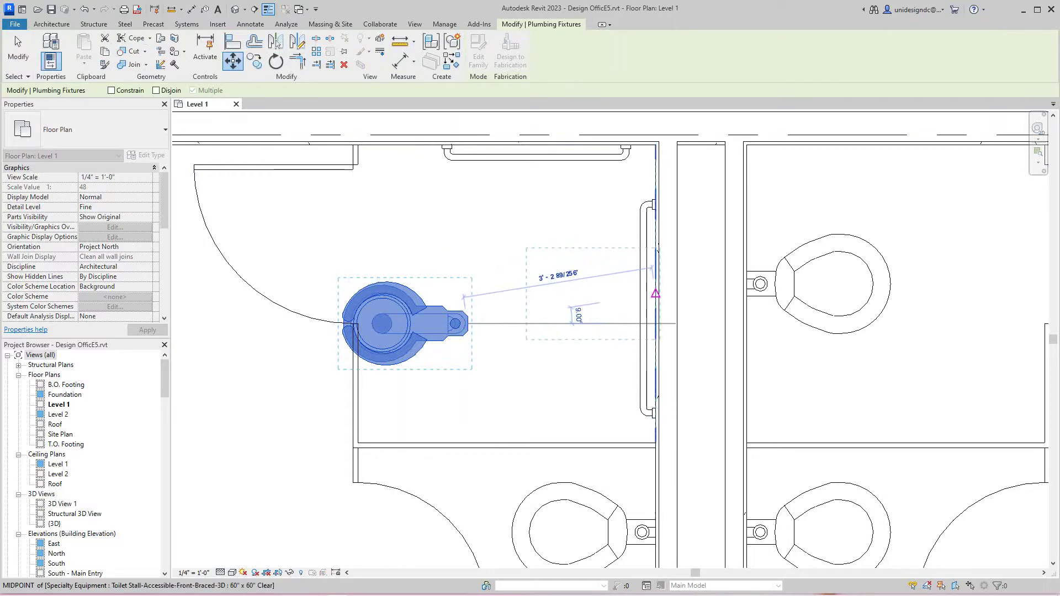
{"action": "left_click", "coordinate": [656, 293]}
{"action": "key", "text": "Escape"}
- Delete the wall-mounted toilets from the two standard stalls in the restroom at door 12
{"action": "scroll", "coordinate": [567, 442], "scroll_direction": "down", "scroll_amount": 2}
{"action": "middle_click_drag", "start_coordinate": [567, 442], "coordinate": [567, 276]}
{"action": "left_click", "coordinate": [569, 332]}
{"action": "key", "text": "Delete"}
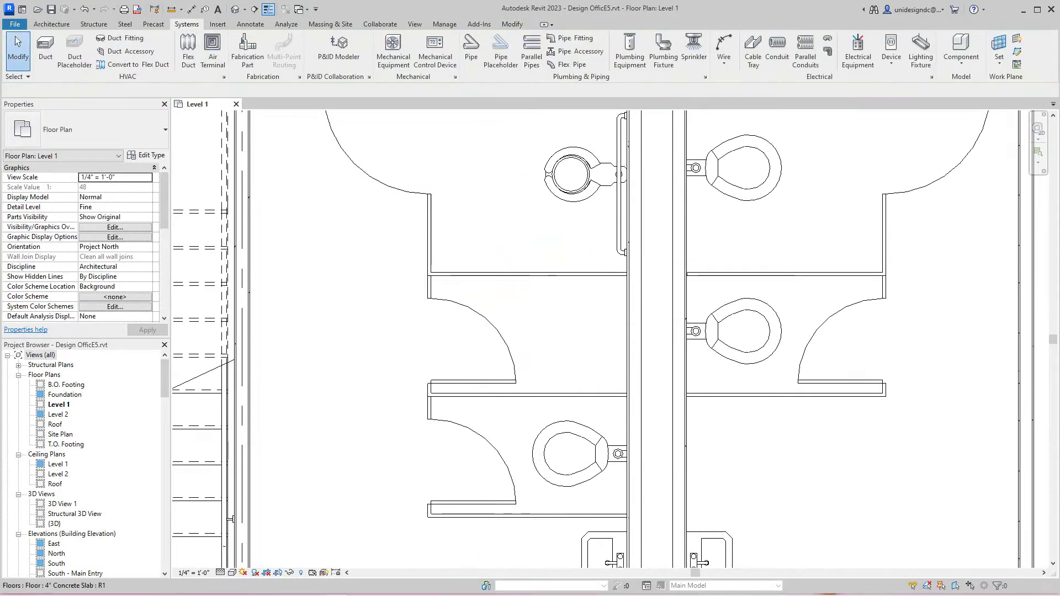
{"action": "left_click", "coordinate": [569, 454]}
{"action": "key", "text": "Delete"}
- Copy the floor-mounted water closet straight down into both standard stalls, about 4'-0" and then about 3'-2" further along the plumbing wall
{"action": "left_click", "coordinate": [575, 174]}
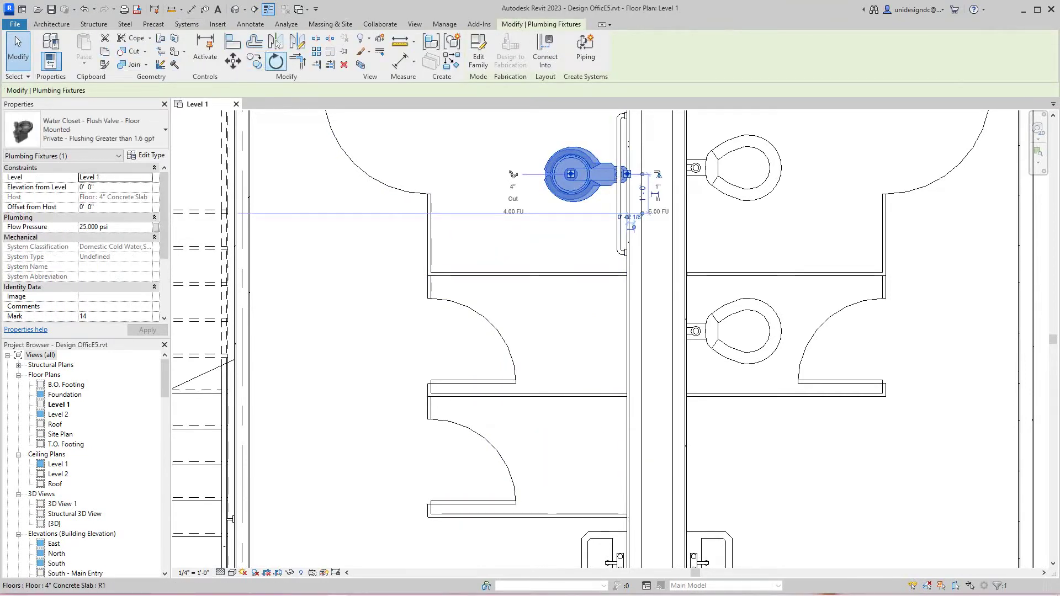
{"action": "key", "text": "c"}
{"action": "key", "text": "o"}
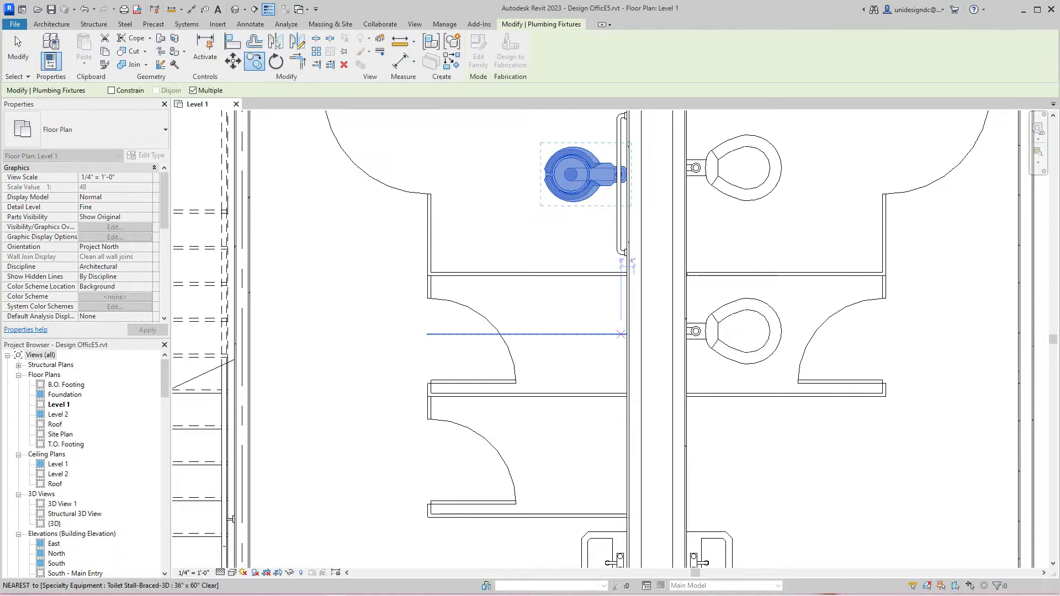
{"action": "left_click", "coordinate": [626, 171]}
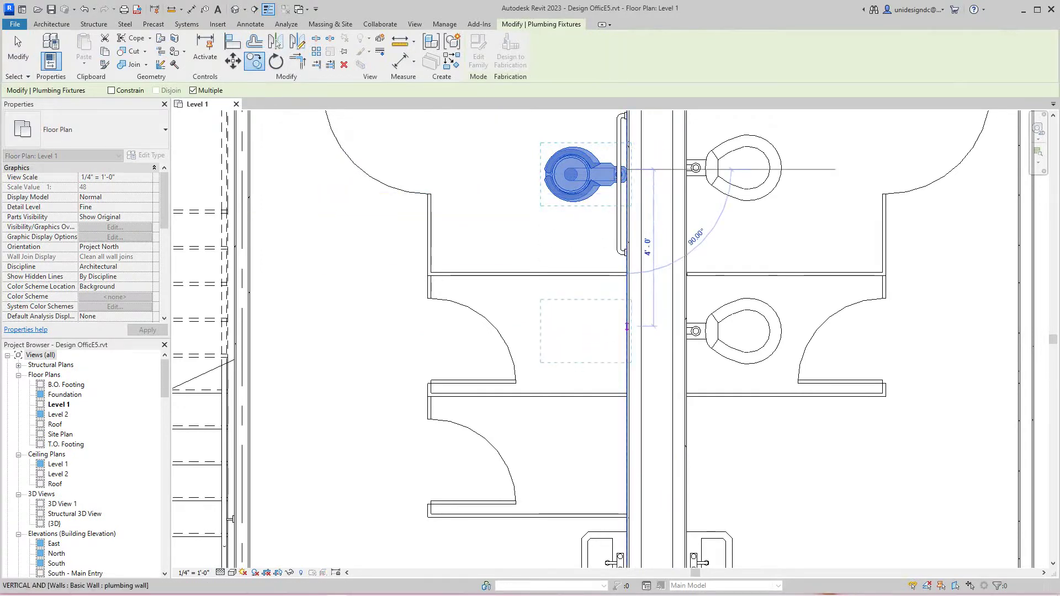
{"action": "left_click", "coordinate": [627, 327]}
{"action": "middle_click_drag", "start_coordinate": [628, 393], "coordinate": [618, 284]}
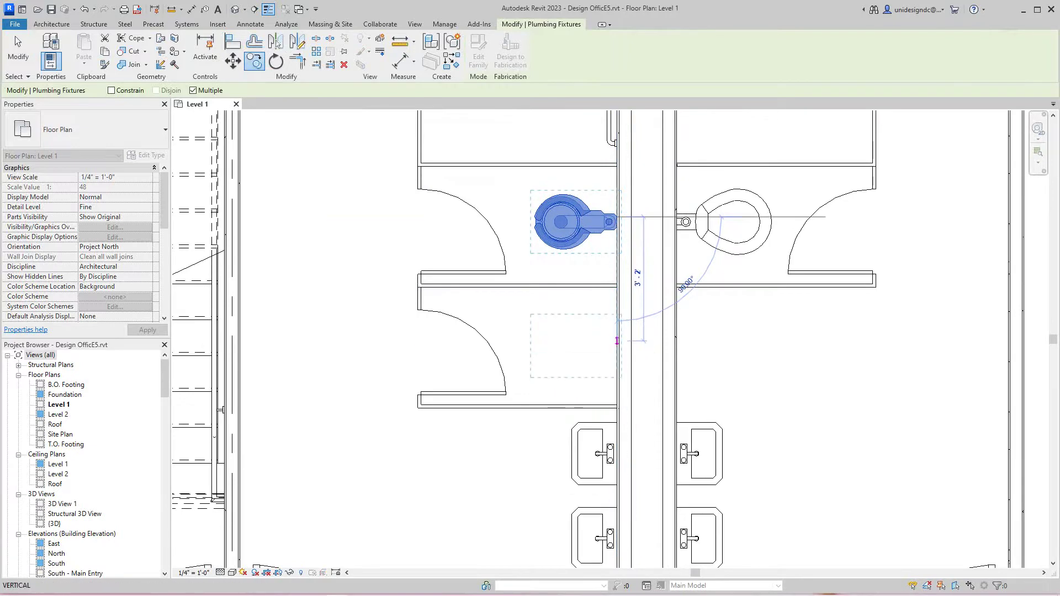
{"action": "left_click", "coordinate": [617, 346]}
{"action": "key", "text": "Escape"}
- Examine the copied water closets and the neighbouring wall-mounted lavatories along the plumbing wall
{"action": "scroll", "coordinate": [618, 346], "scroll_direction": "down", "scroll_amount": 2}
{"action": "middle_click_drag", "start_coordinate": [618, 345], "coordinate": [662, 339]}
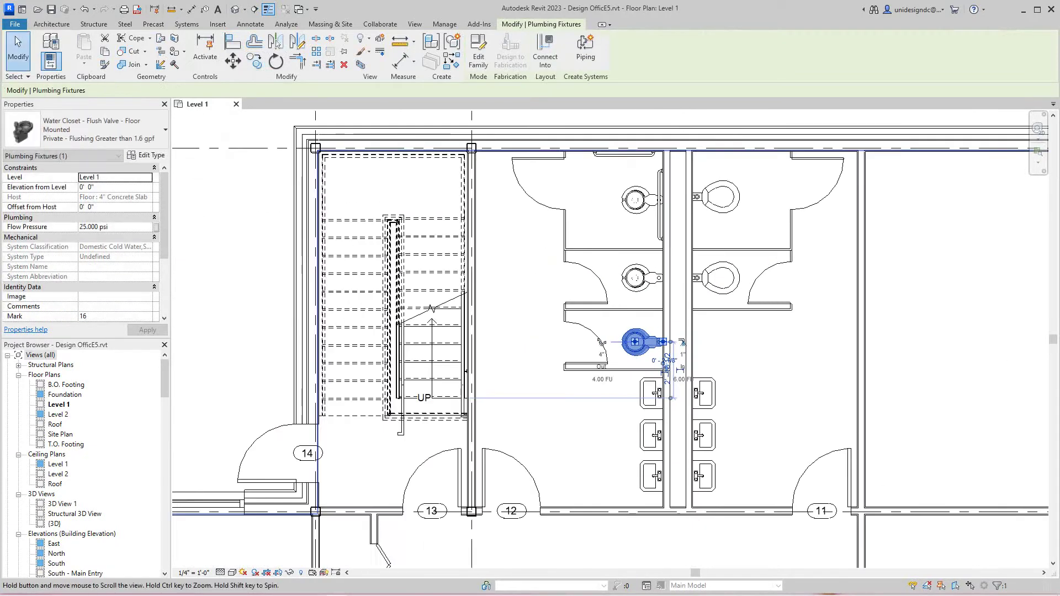
{"action": "middle_click_drag", "start_coordinate": [742, 342], "coordinate": [685, 342]}
{"action": "key", "text": "Escape"}
{"action": "scroll", "coordinate": [685, 344], "scroll_direction": "up", "scroll_amount": 3}
{"action": "scroll", "coordinate": [685, 343], "scroll_direction": "down", "scroll_amount": 2}
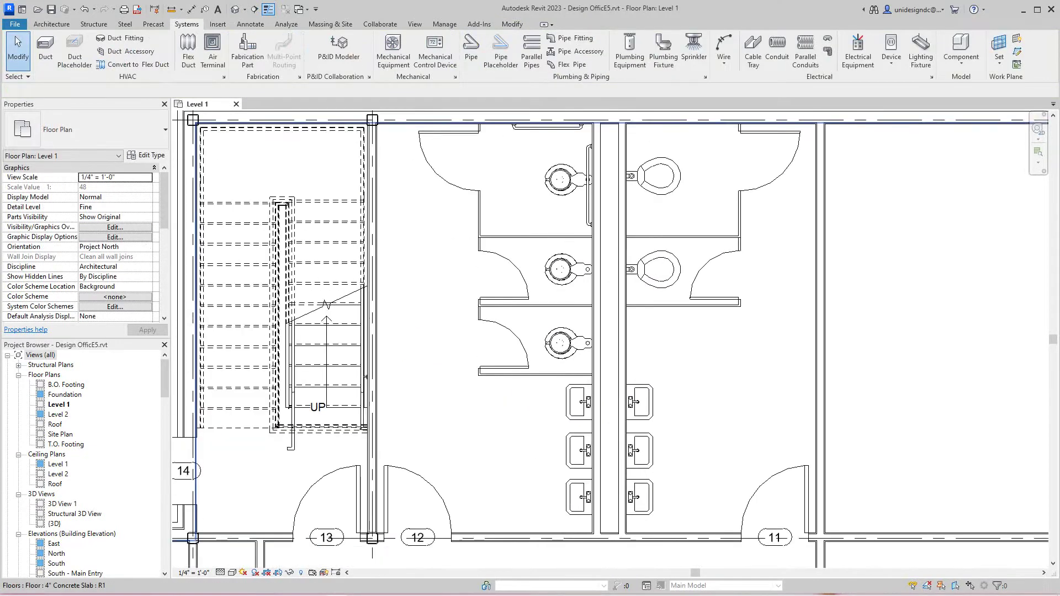
{"action": "scroll", "coordinate": [669, 341], "scroll_direction": "down", "scroll_amount": 1}
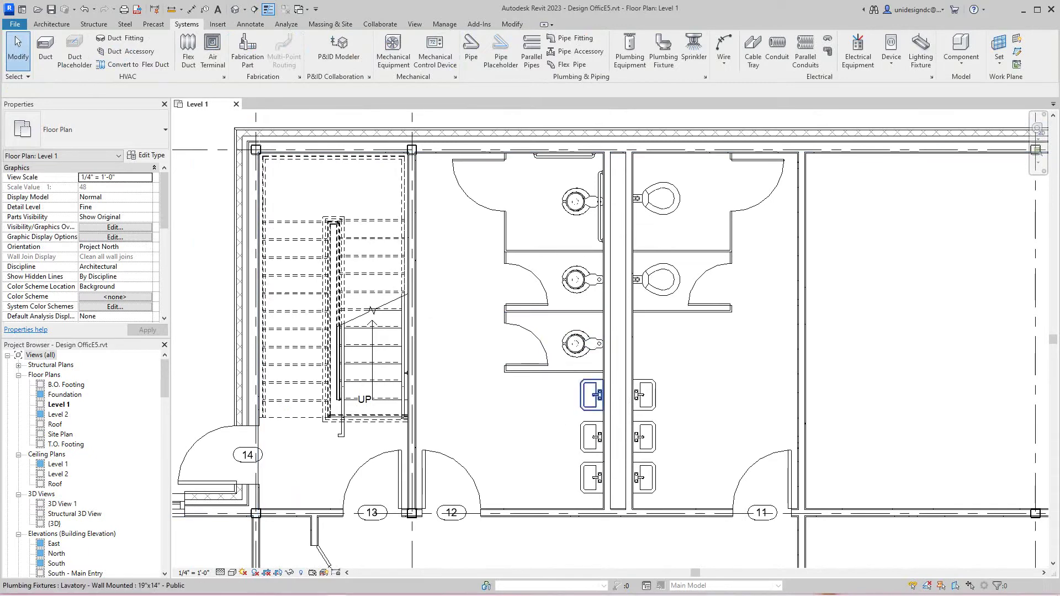
{"action": "left_click", "coordinate": [592, 395]}
{"action": "key", "text": "Escape"}
{"action": "left_click", "coordinate": [576, 343]}
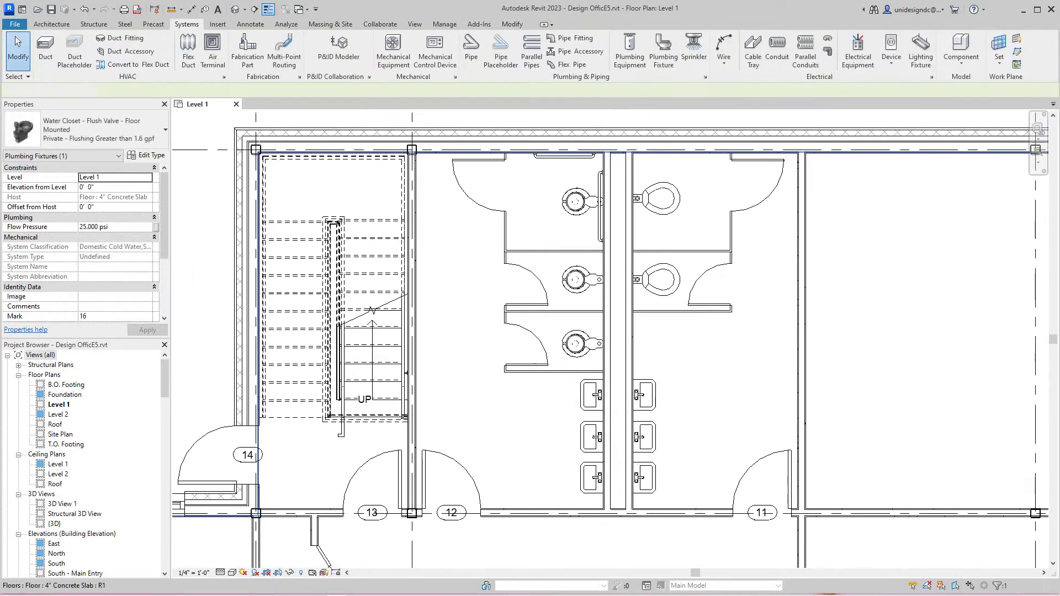
{"action": "key", "text": "Escape"}
- Delete both wall-mounted toilets from the stalls in the restroom at door 11
{"action": "middle_click_drag", "start_coordinate": [660, 315], "coordinate": [644, 329]}
{"action": "scroll", "coordinate": [644, 329], "scroll_direction": "up", "scroll_amount": 1}
{"action": "left_click", "coordinate": [657, 326]}
{"action": "key", "text": "Escape"}
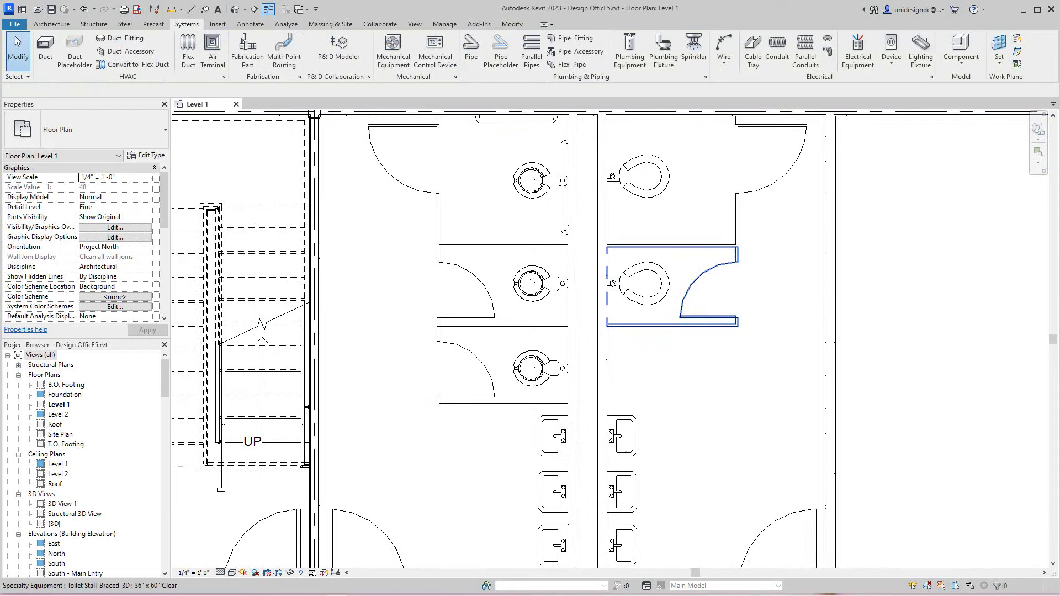
{"action": "left_click", "coordinate": [642, 301]}
{"action": "key", "text": "Delete"}
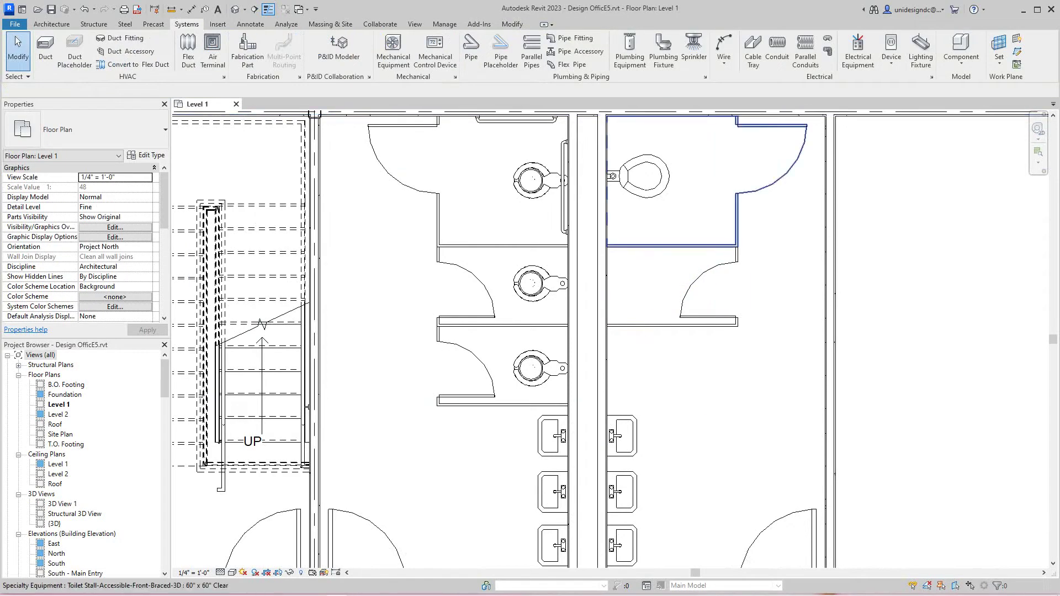
{"action": "left_click", "coordinate": [645, 183]}
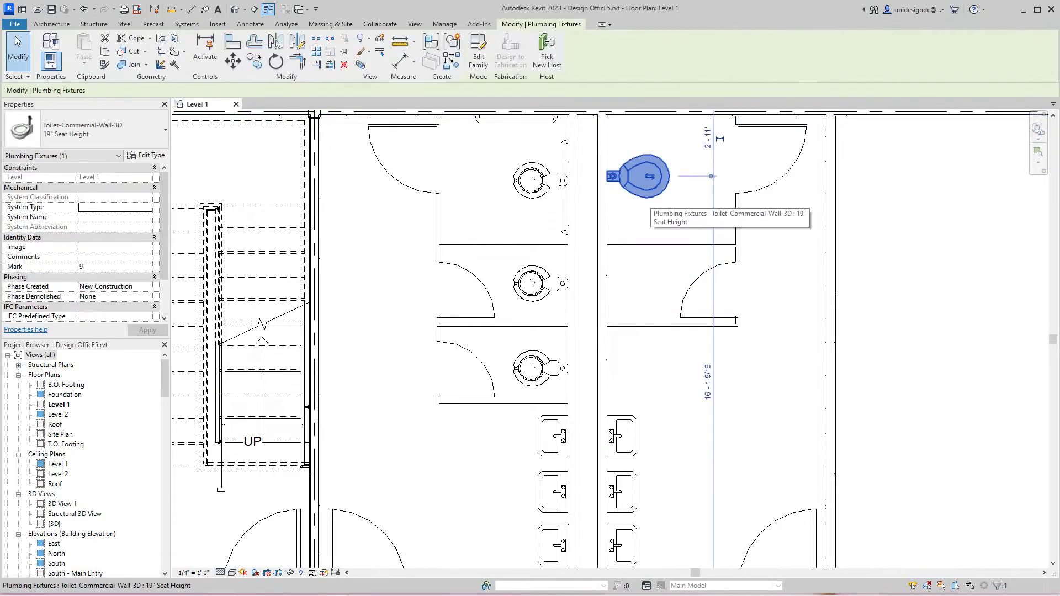
{"action": "key", "text": "Delete"}
- Mirror a copy of the accessible stall's water closet into the opposite restroom about an axis drawn down the middle of the plumbing wall
{"action": "scroll", "coordinate": [647, 202], "scroll_direction": "down", "scroll_amount": 1}
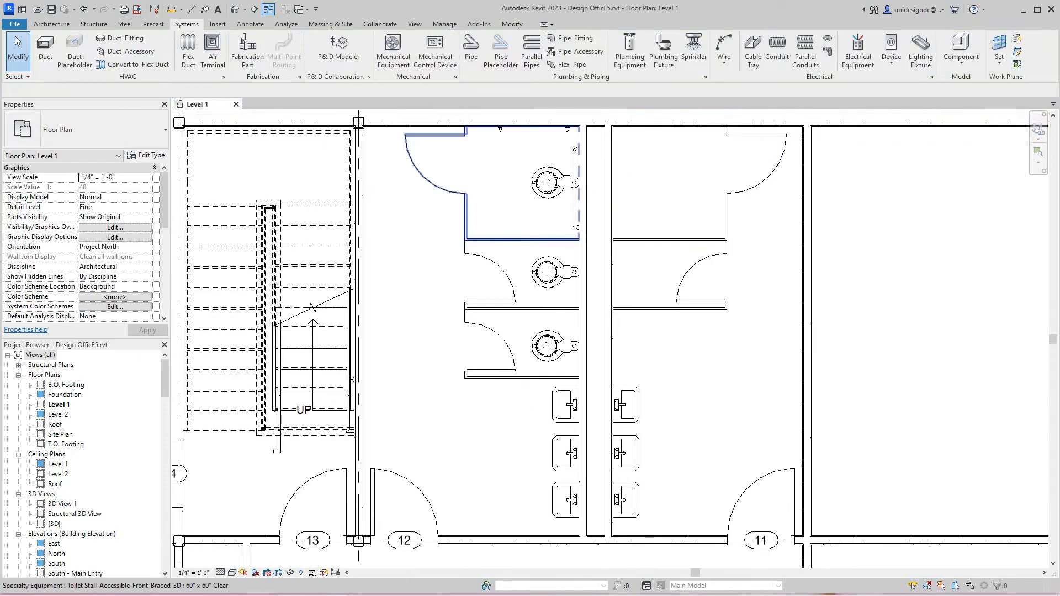
{"action": "left_click", "coordinate": [547, 183]}
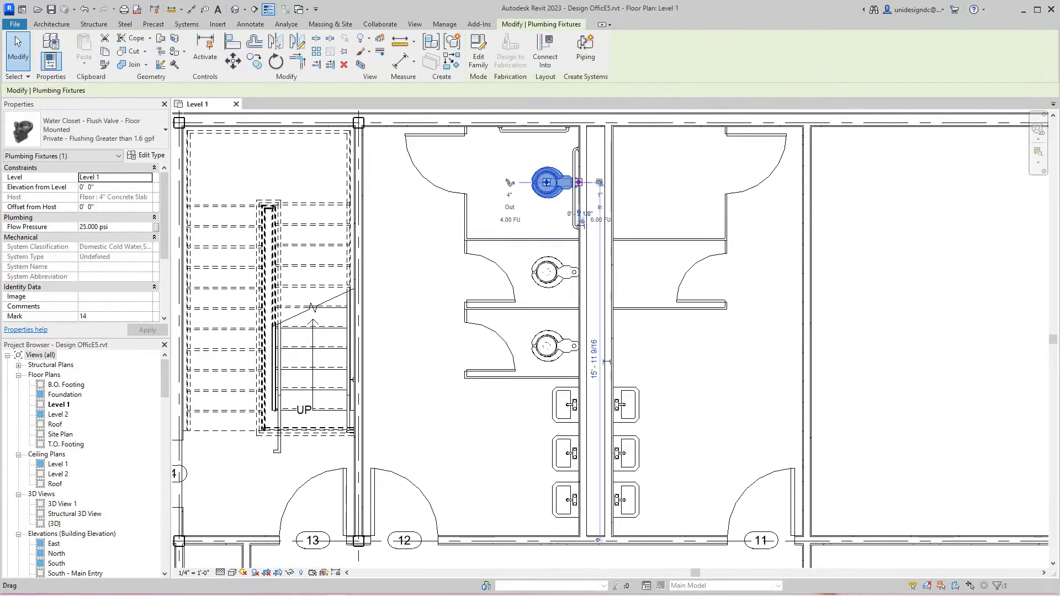
{"action": "scroll", "coordinate": [544, 183], "scroll_direction": "up", "scroll_amount": 1}
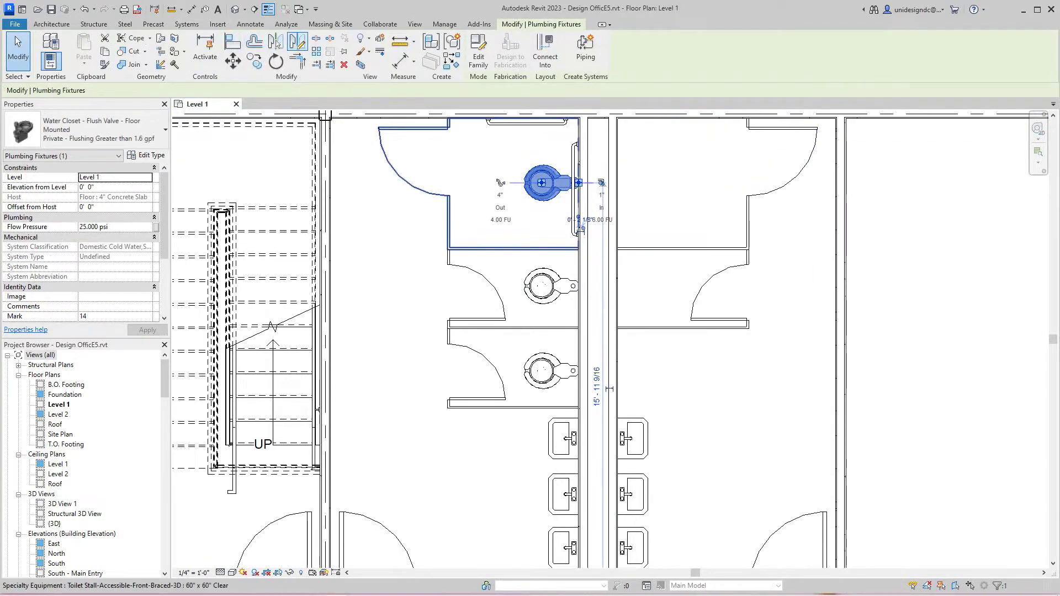
{"action": "left_click", "coordinate": [297, 41]}
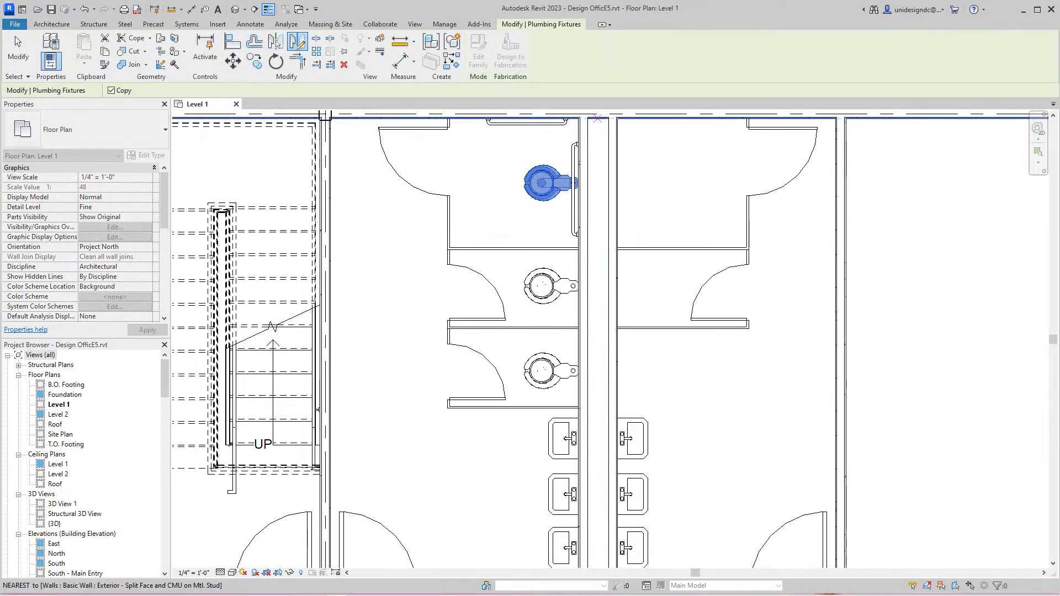
{"action": "left_click", "coordinate": [599, 118]}
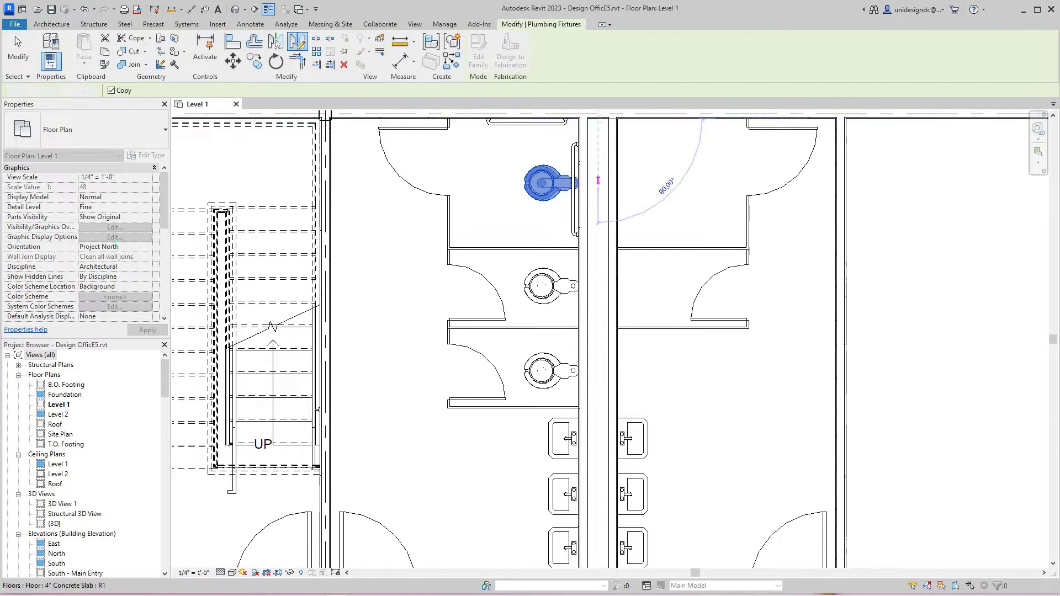
{"action": "left_click", "coordinate": [598, 180]}
{"action": "key", "text": "Escape"}
{"action": "scroll", "coordinate": [642, 191], "scroll_direction": "up", "scroll_amount": 4}
{"action": "scroll", "coordinate": [641, 204], "scroll_direction": "down", "scroll_amount": 4}
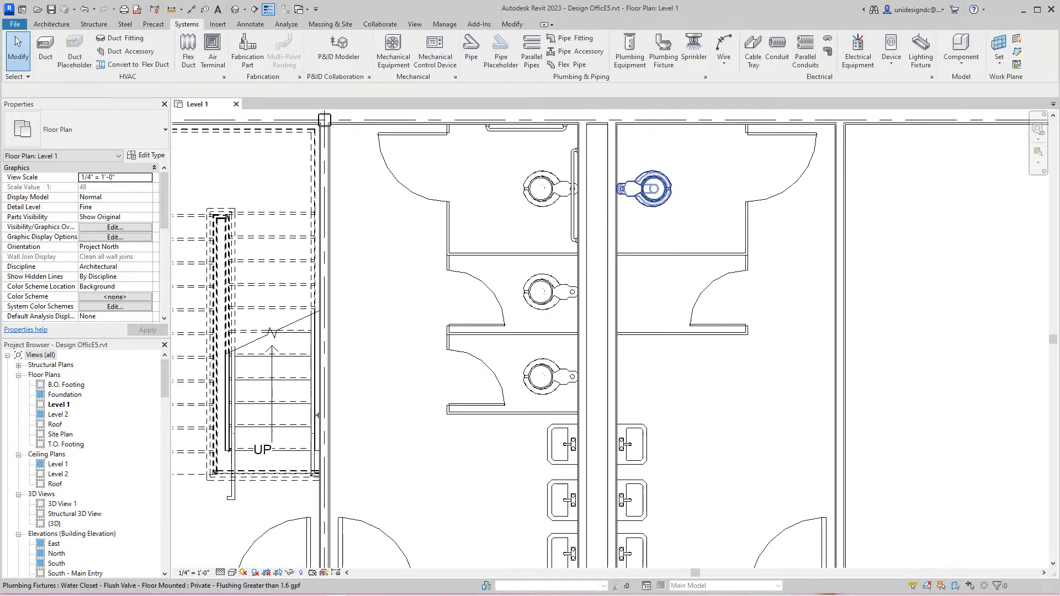
- Copy the mirrored water closet about 4'-1 5/8" straight down the plumbing wall to the midpoint of the standard stall in the door 11 restroom
{"action": "left_click", "coordinate": [662, 200]}
{"action": "key", "text": "Escape"}
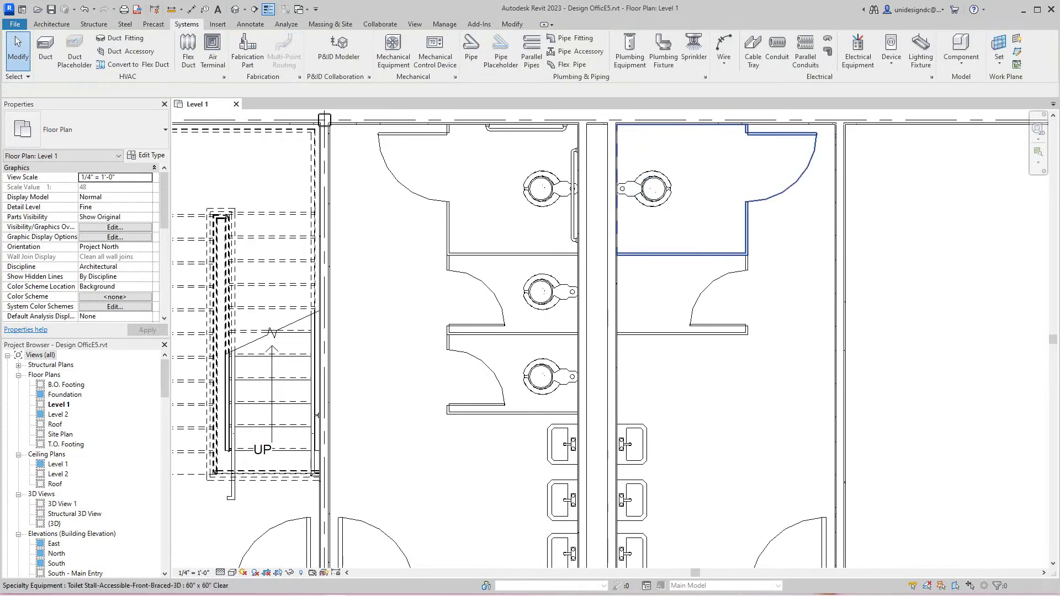
{"action": "left_click", "coordinate": [661, 200]}
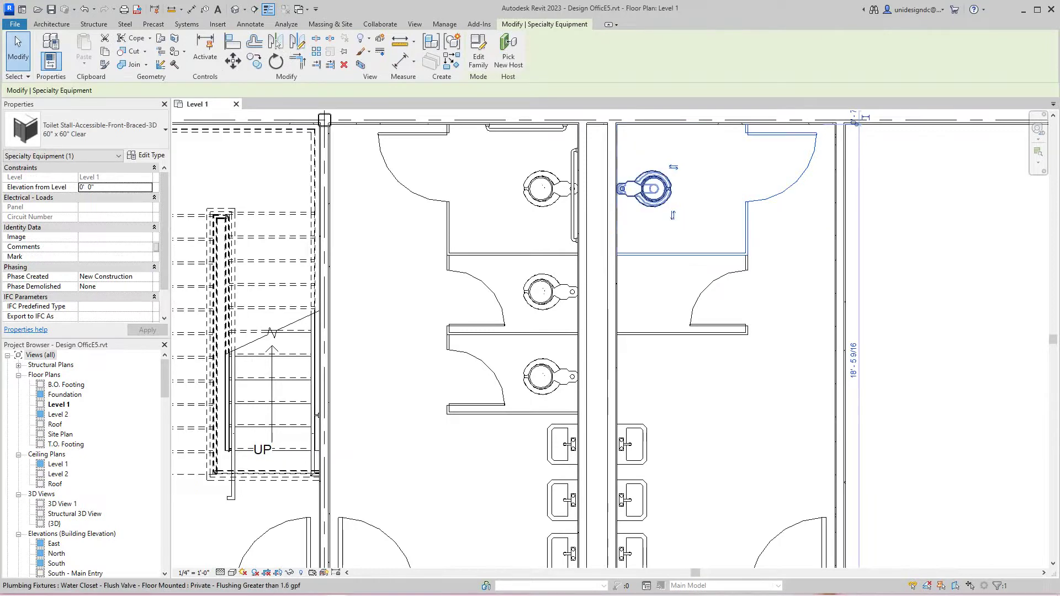
{"action": "left_click", "coordinate": [661, 199]}
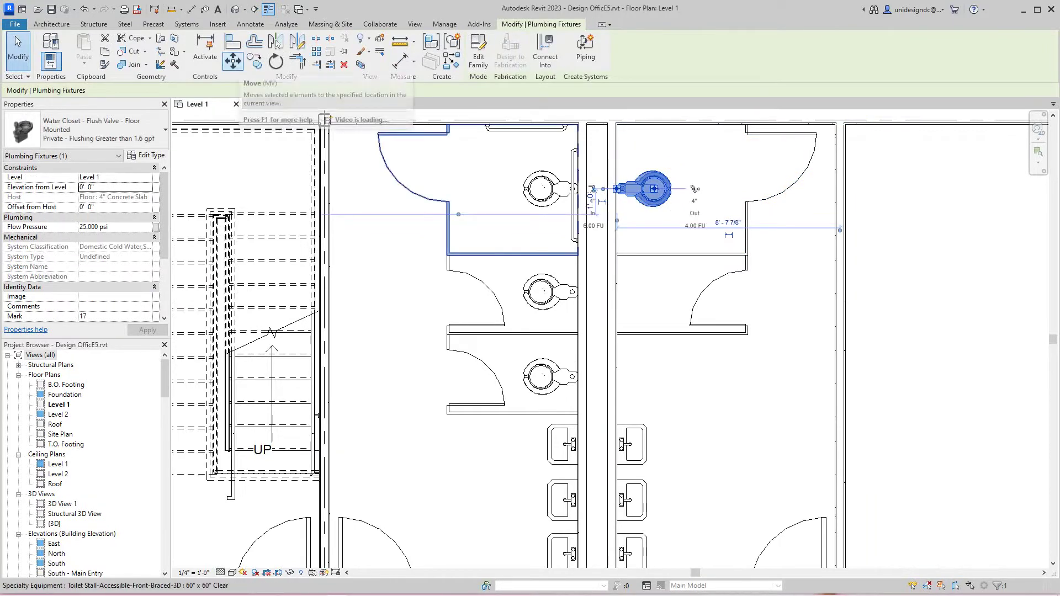
{"action": "left_click", "coordinate": [255, 61]}
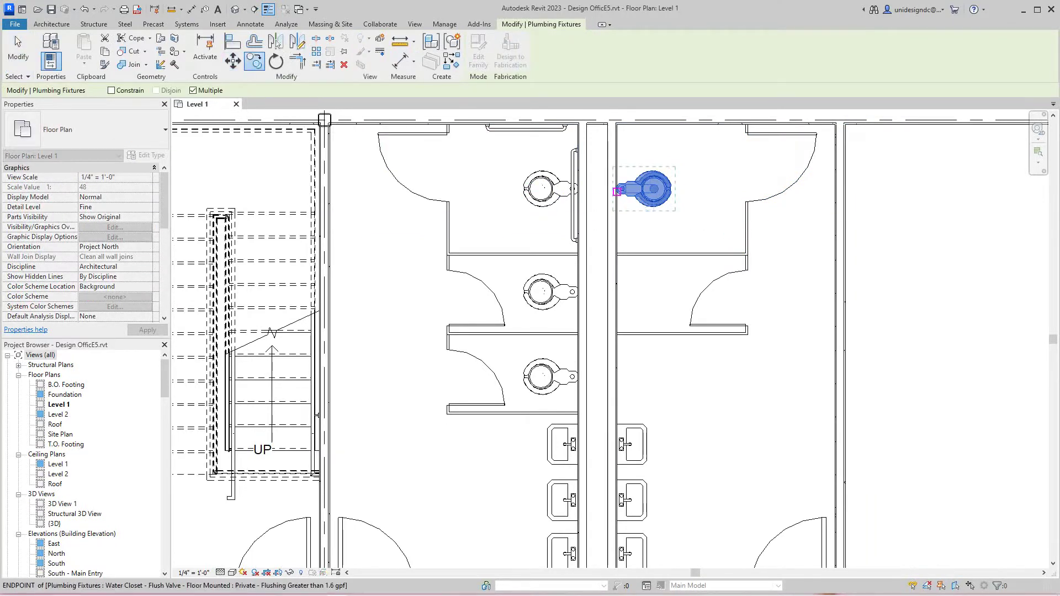
{"action": "left_click", "coordinate": [617, 189]}
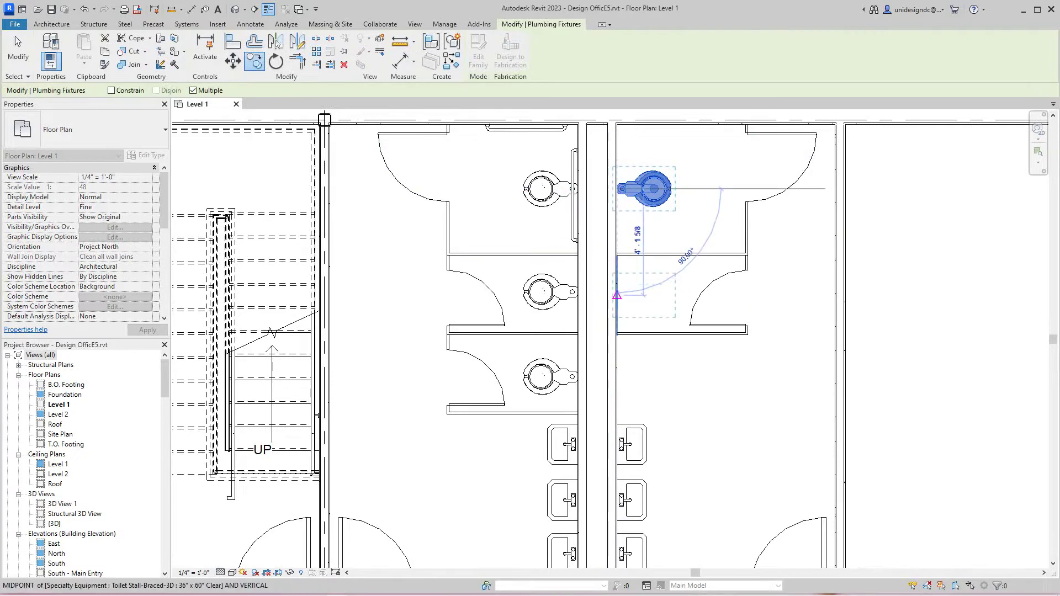
{"action": "left_click", "coordinate": [616, 295]}
{"action": "key", "text": "Escape"}
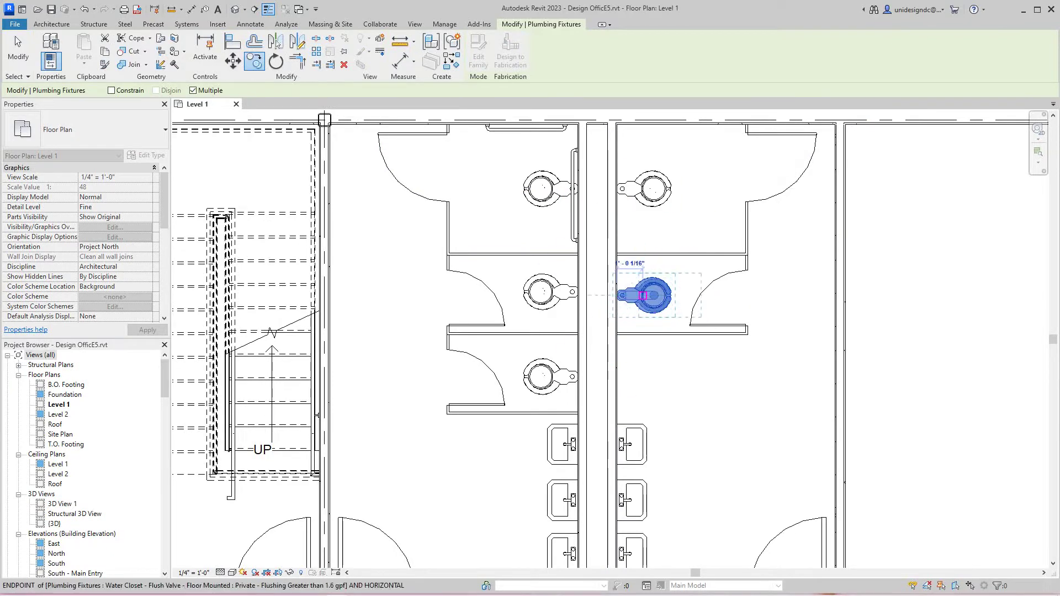
{"action": "key", "text": "Escape"}
- Place a Urinal - Wall Hung, 1" Flush Valve, on the plumbing wall between the standard stall and the lavatories in the door 11 restroom
{"action": "scroll", "coordinate": [613, 221], "scroll_direction": "down", "scroll_amount": 1}
{"action": "scroll", "coordinate": [701, 346], "scroll_direction": "down", "scroll_amount": 2}
{"action": "middle_click_drag", "start_coordinate": [702, 345], "coordinate": [582, 339]}
{"action": "scroll", "coordinate": [667, 341], "scroll_direction": "up", "scroll_amount": 2}
{"action": "scroll", "coordinate": [661, 340], "scroll_direction": "up", "scroll_amount": 1}
{"action": "scroll", "coordinate": [623, 340], "scroll_direction": "down", "scroll_amount": 2}
{"action": "scroll", "coordinate": [580, 337], "scroll_direction": "down", "scroll_amount": 3}
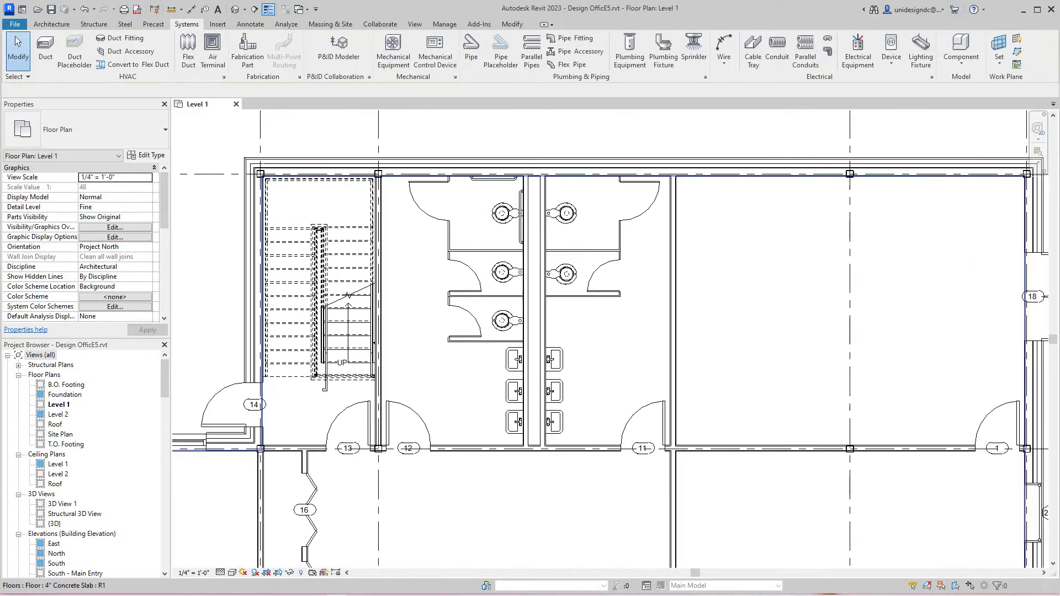
{"action": "scroll", "coordinate": [580, 337], "scroll_direction": "up", "scroll_amount": 3}
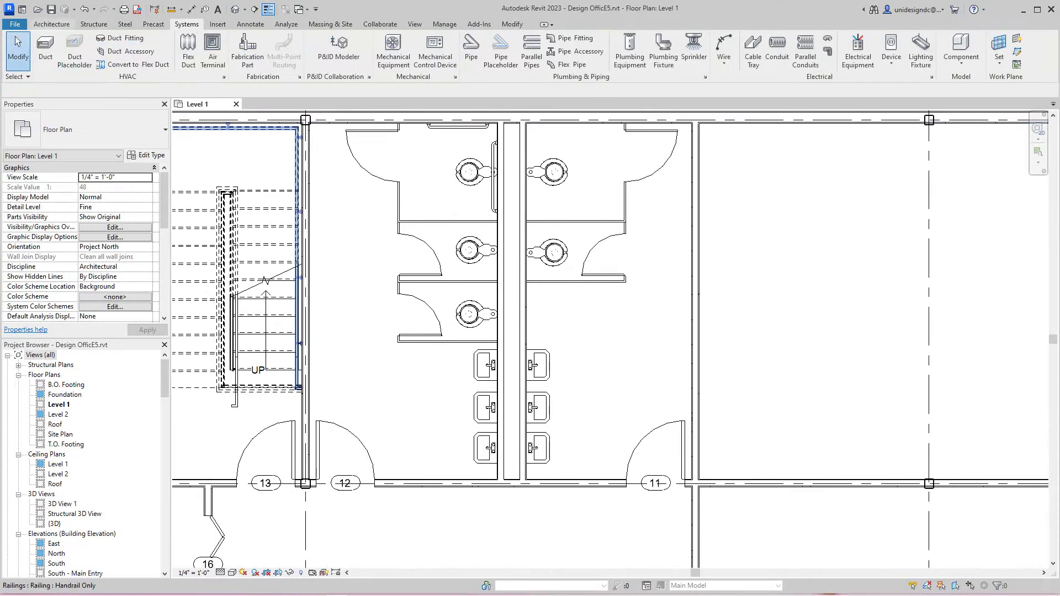
{"action": "left_click", "coordinate": [664, 52]}
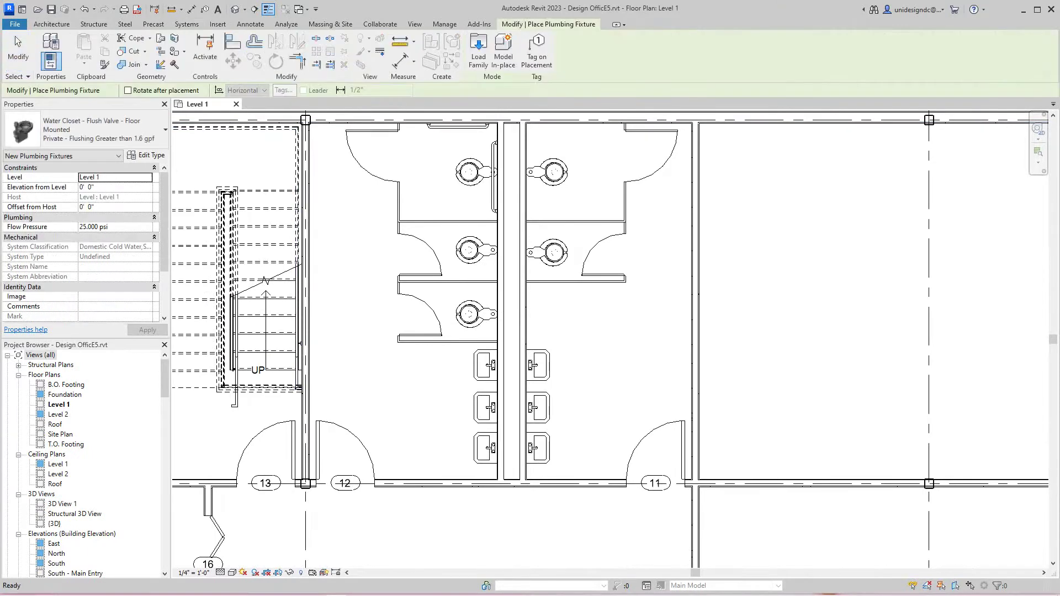
{"action": "left_click", "coordinate": [89, 130]}
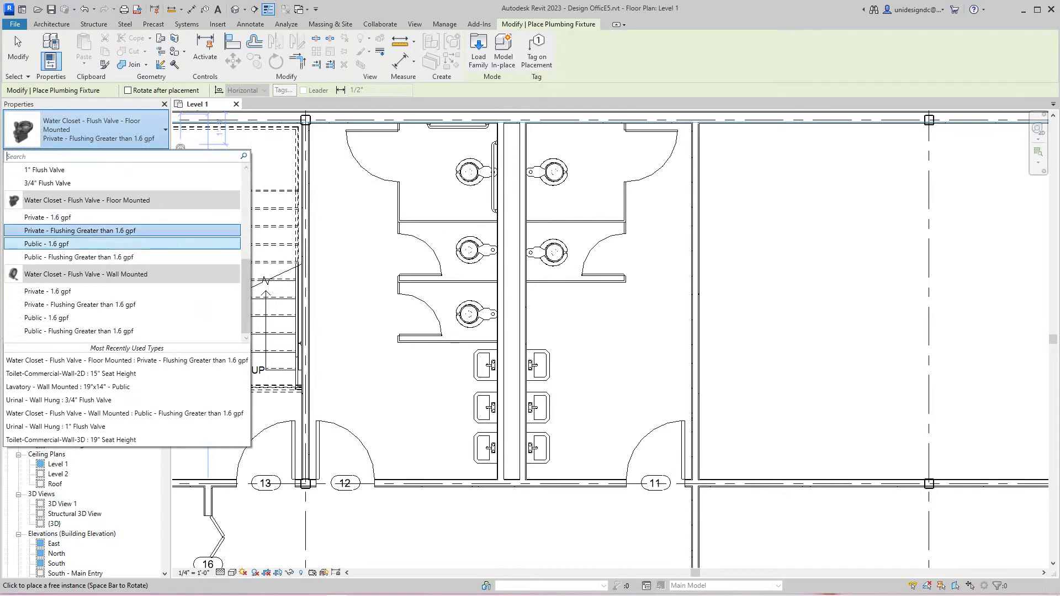
{"action": "scroll", "coordinate": [121, 260], "scroll_direction": "up", "scroll_amount": 5}
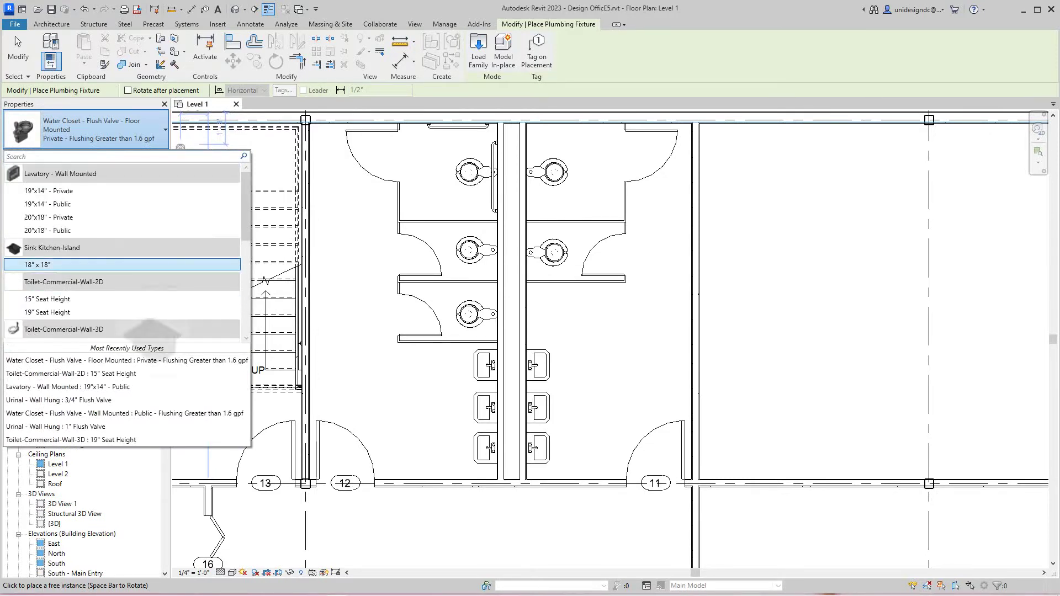
{"action": "scroll", "coordinate": [121, 259], "scroll_direction": "down", "scroll_amount": 2}
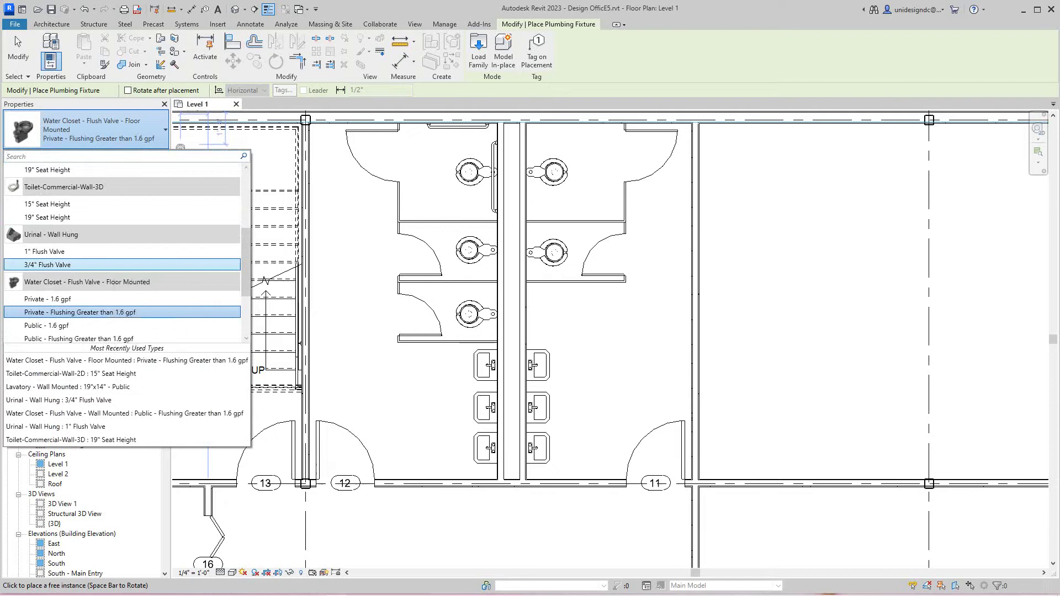
{"action": "left_click", "coordinate": [122, 251]}
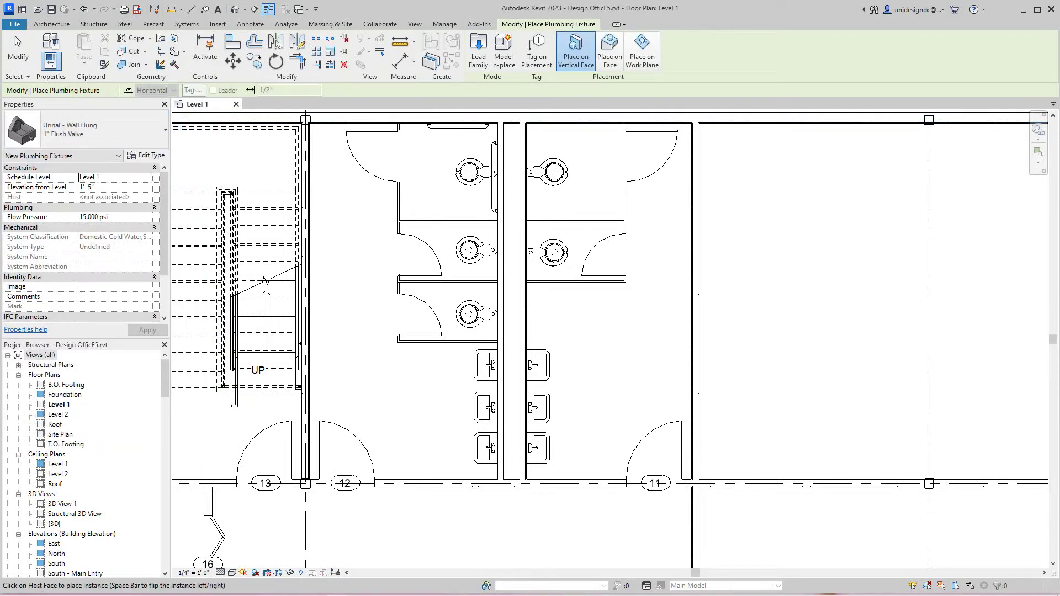
{"action": "left_click", "coordinate": [528, 315]}
{"action": "key", "text": "Escape"}
{"action": "key", "text": "Escape"}
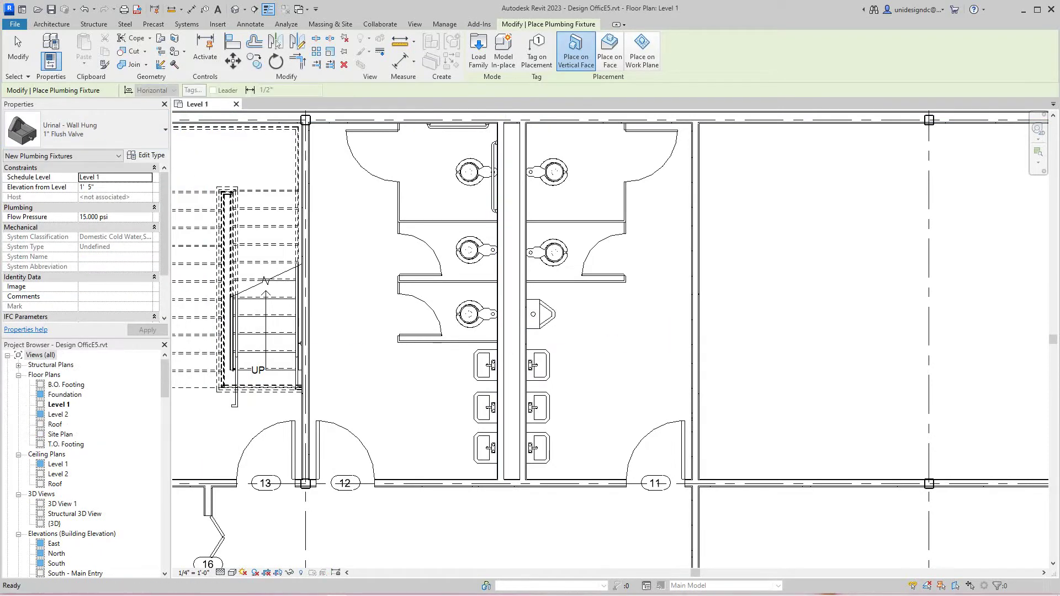
- Create a new model group named Toilet Room for the restroom fixtures
{"action": "scroll", "coordinate": [641, 302], "scroll_direction": "down", "scroll_amount": 2}
{"action": "middle_click_drag", "start_coordinate": [640, 302], "coordinate": [651, 315]}
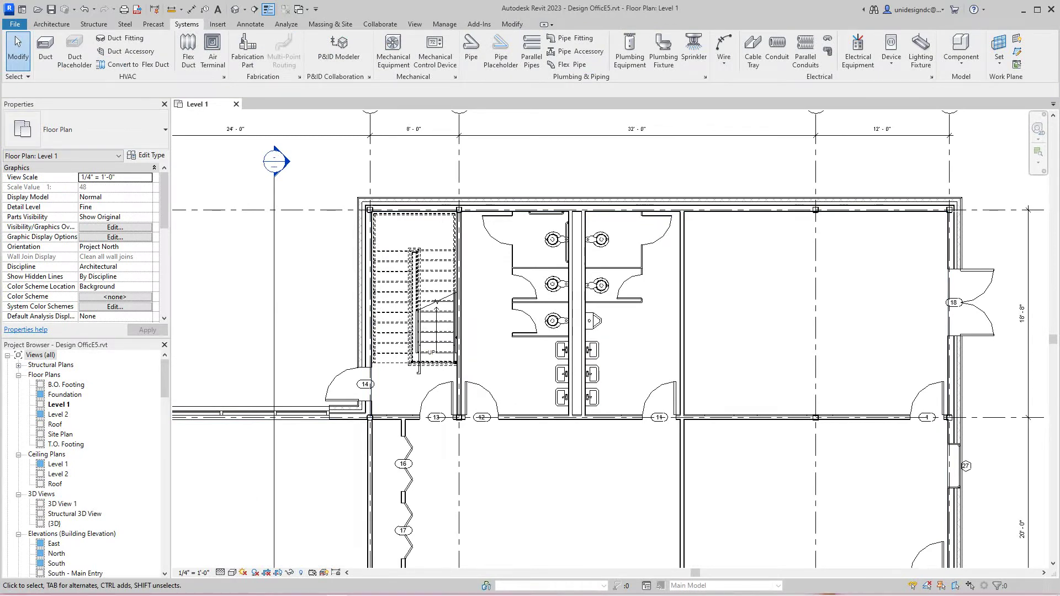
{"action": "scroll", "coordinate": [613, 336], "scroll_direction": "up", "scroll_amount": 3}
{"action": "middle_click_drag", "start_coordinate": [613, 337], "coordinate": [634, 367]}
{"action": "scroll", "coordinate": [631, 323], "scroll_direction": "down", "scroll_amount": 1}
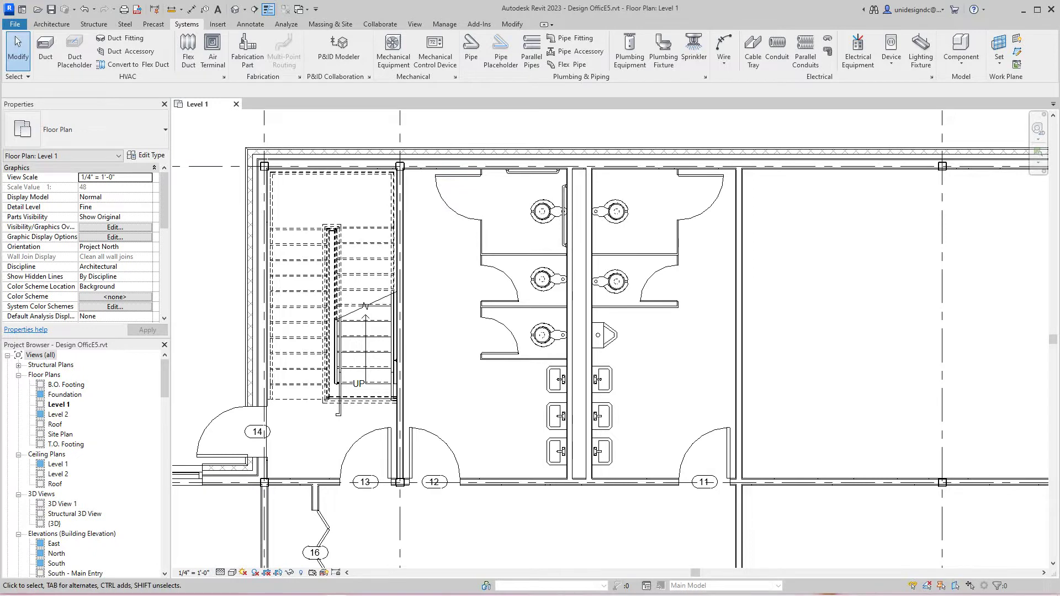
{"action": "scroll", "coordinate": [540, 260], "scroll_direction": "down", "scroll_amount": 1}
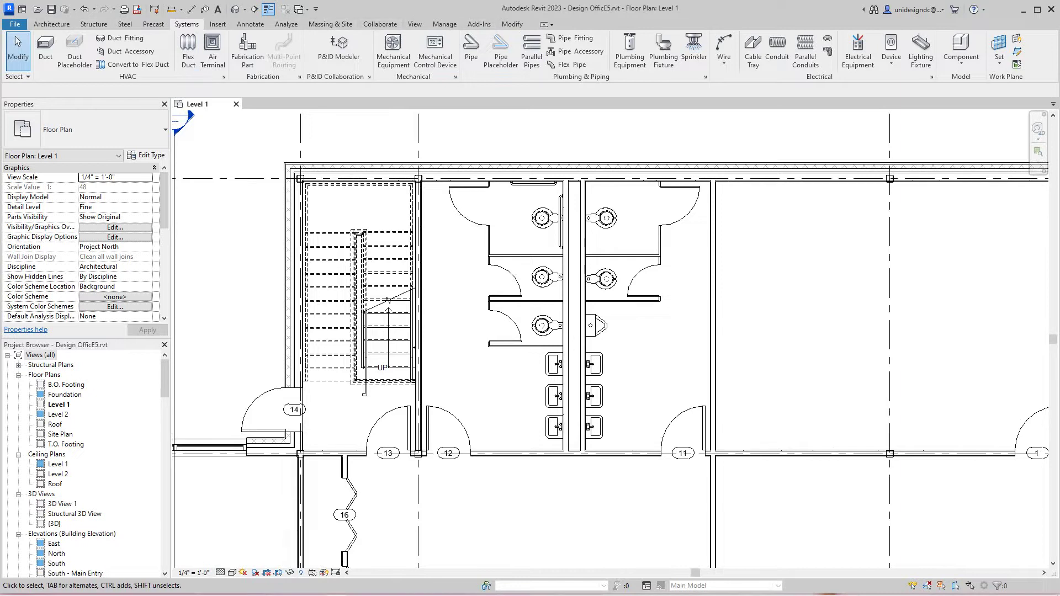
{"action": "left_click", "coordinate": [52, 24]}
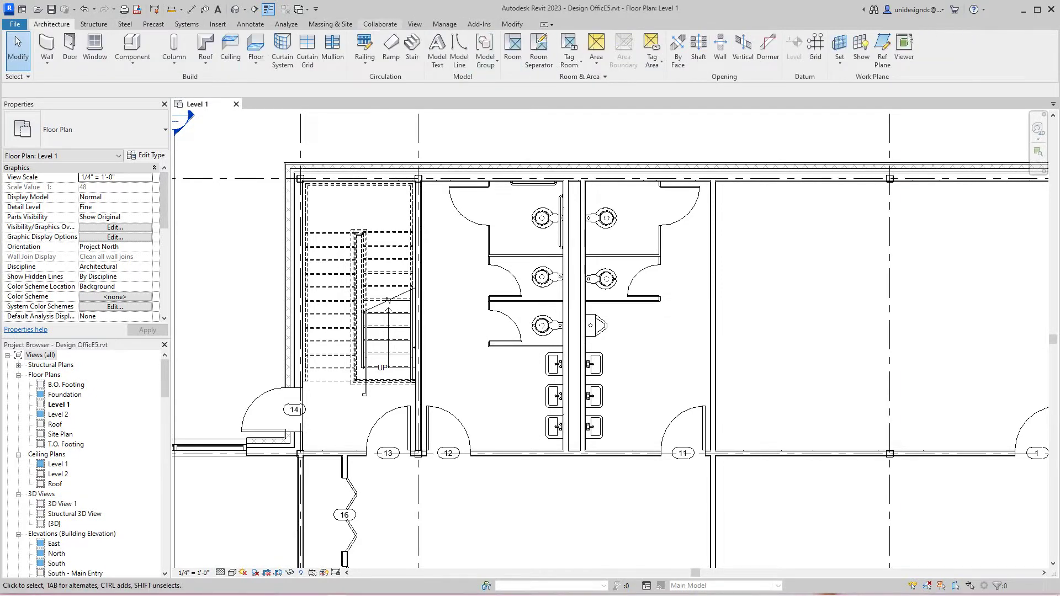
{"action": "left_click", "coordinate": [512, 23]}
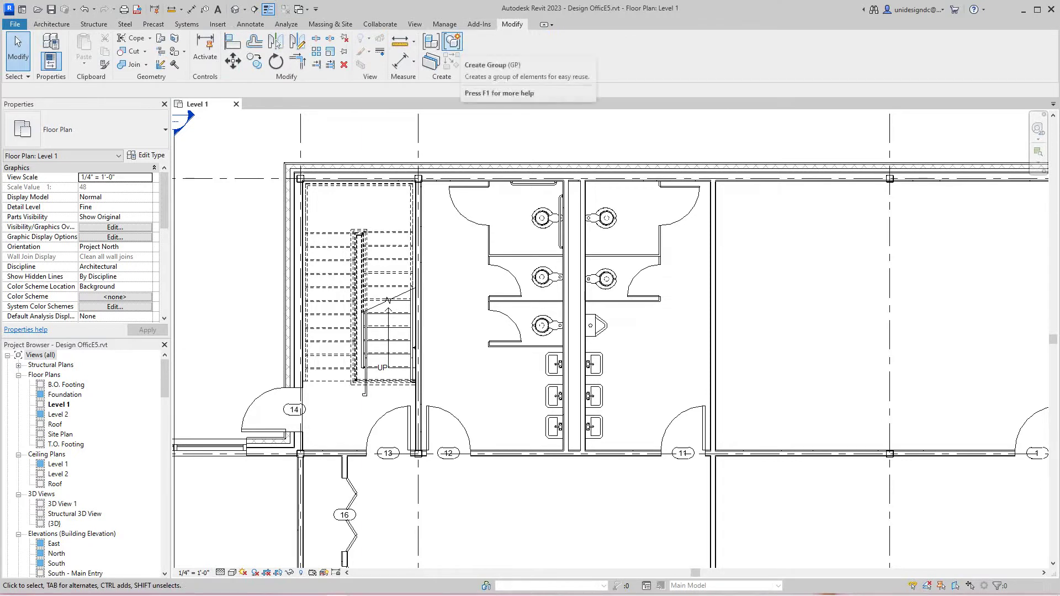
{"action": "left_click", "coordinate": [452, 41]}
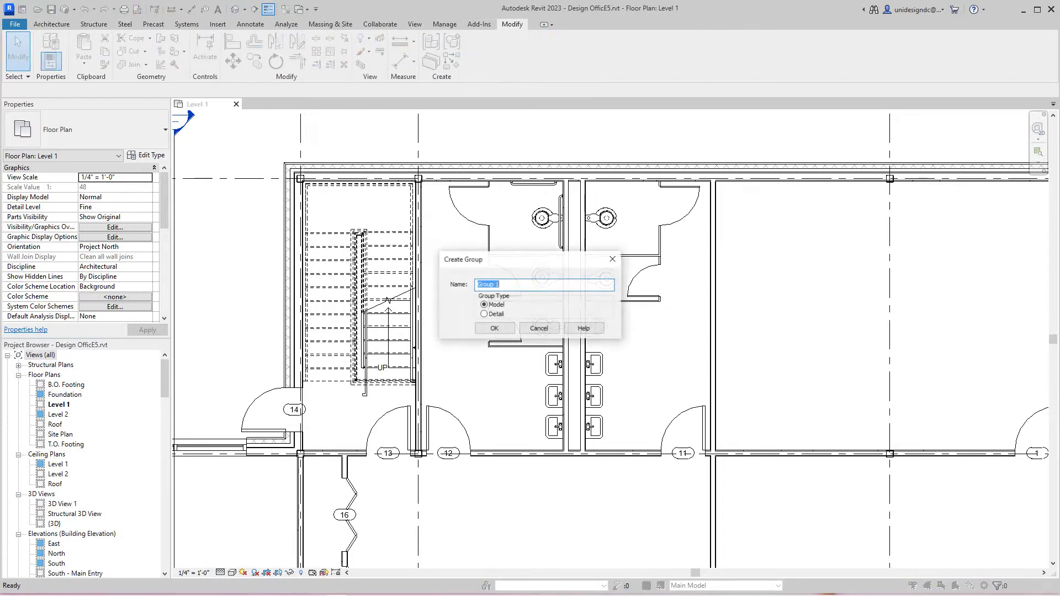
{"action": "left_click_drag", "start_coordinate": [546, 264], "coordinate": [828, 139]}
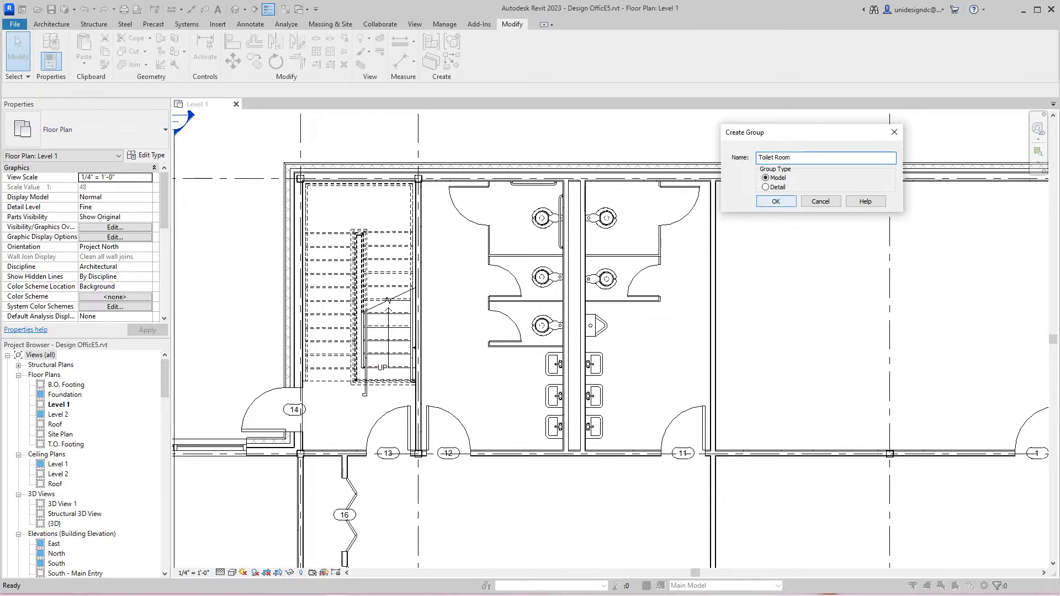
{"action": "key", "text": "Return"}
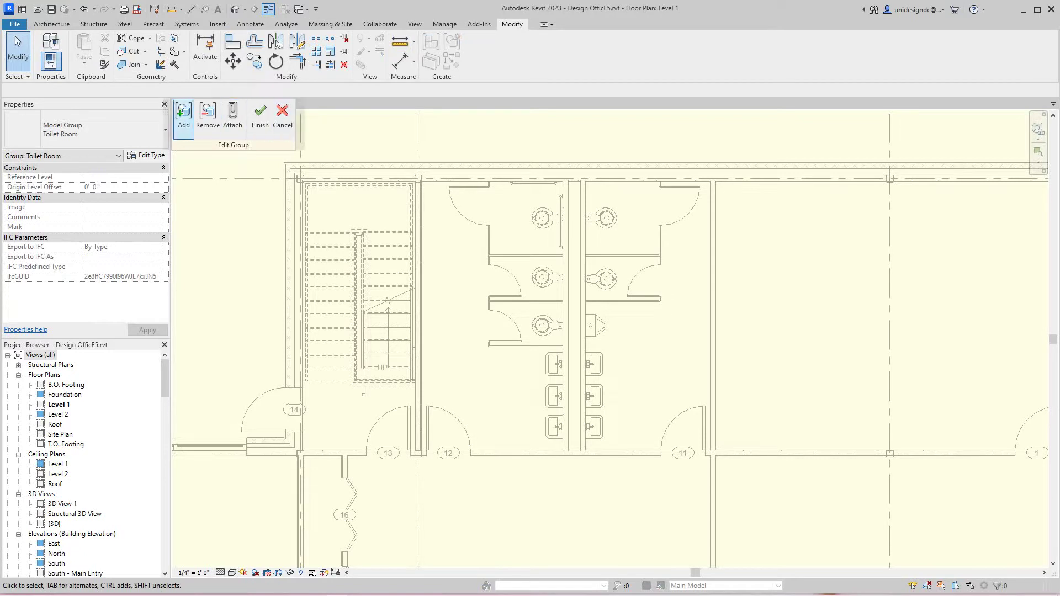
- Add both restrooms' water closets, urinal, lavatories, grab bars and stalls, except the accessible stall by door 11, to the Toilet Room group and finish editing
{"action": "left_click", "coordinate": [183, 116]}
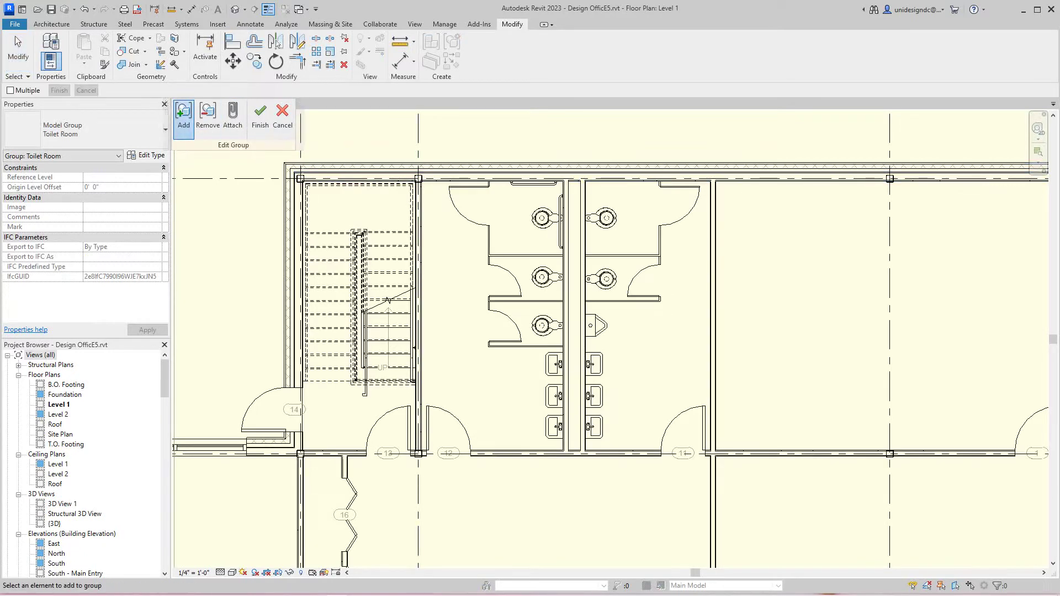
{"action": "key", "text": "Escape"}
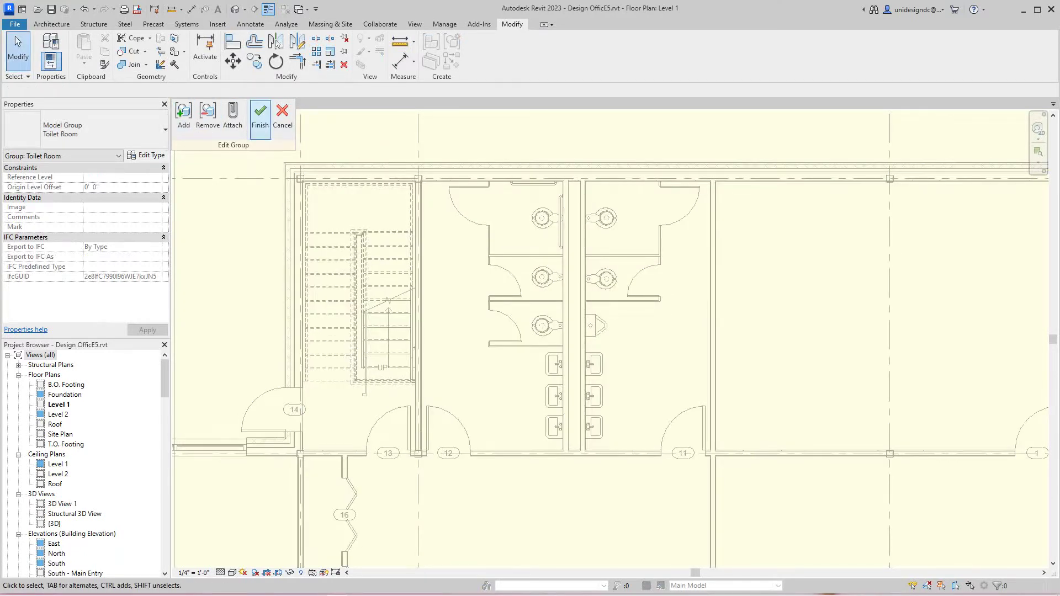
{"action": "scroll", "coordinate": [286, 158], "scroll_direction": "down", "scroll_amount": 1}
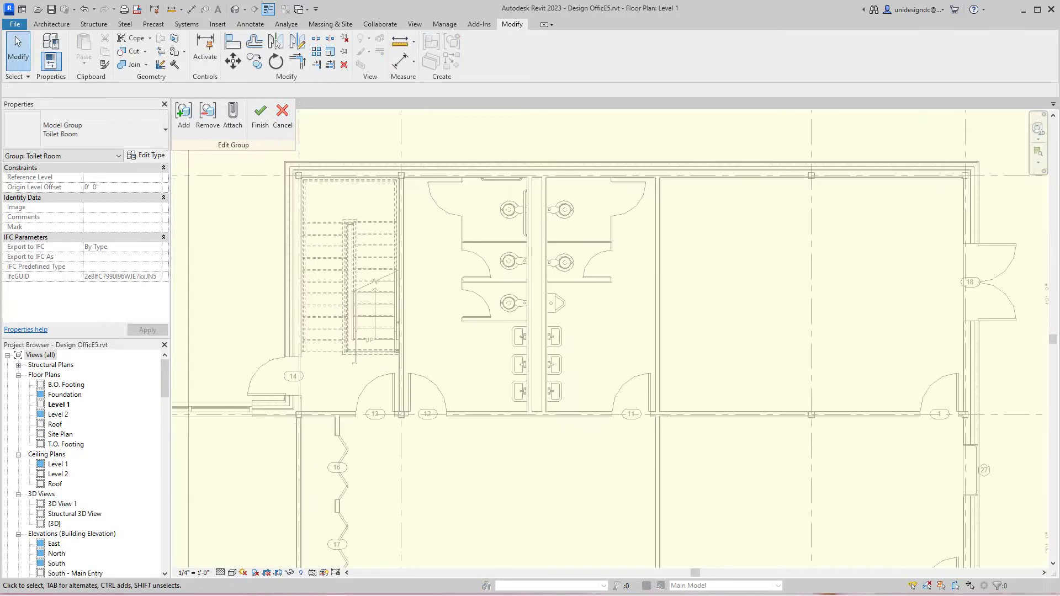
{"action": "left_click", "coordinate": [183, 116]}
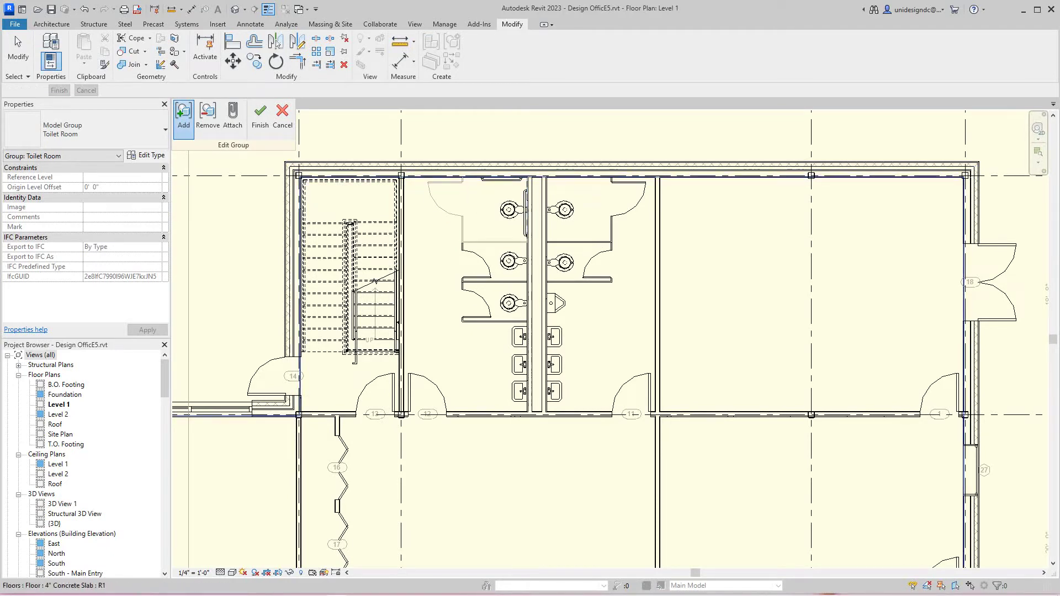
{"action": "scroll", "coordinate": [463, 254], "scroll_direction": "up", "scroll_amount": 2}
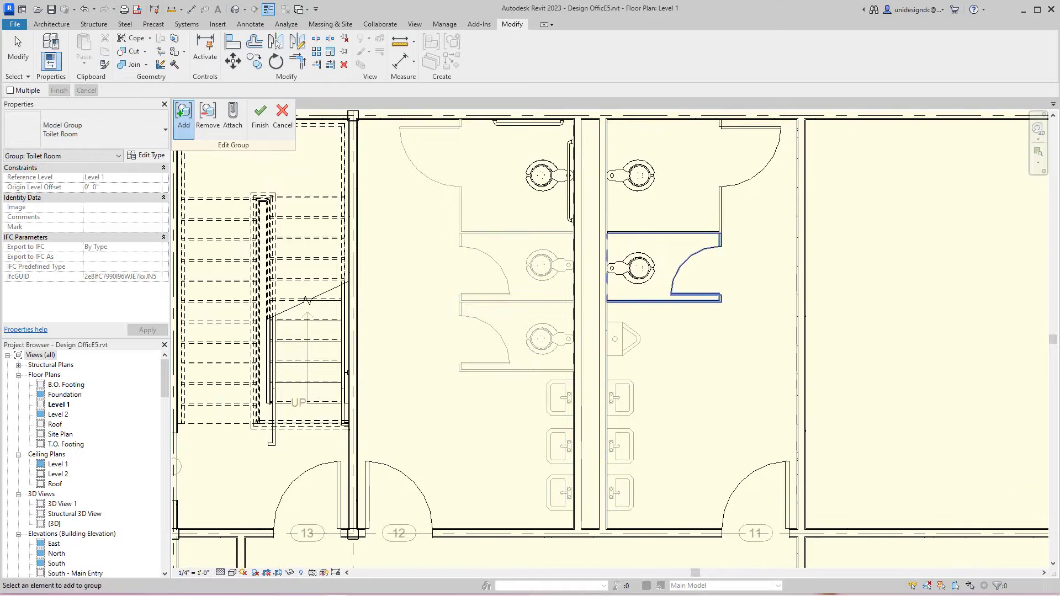
{"action": "scroll", "coordinate": [600, 392], "scroll_direction": "down", "scroll_amount": 2}
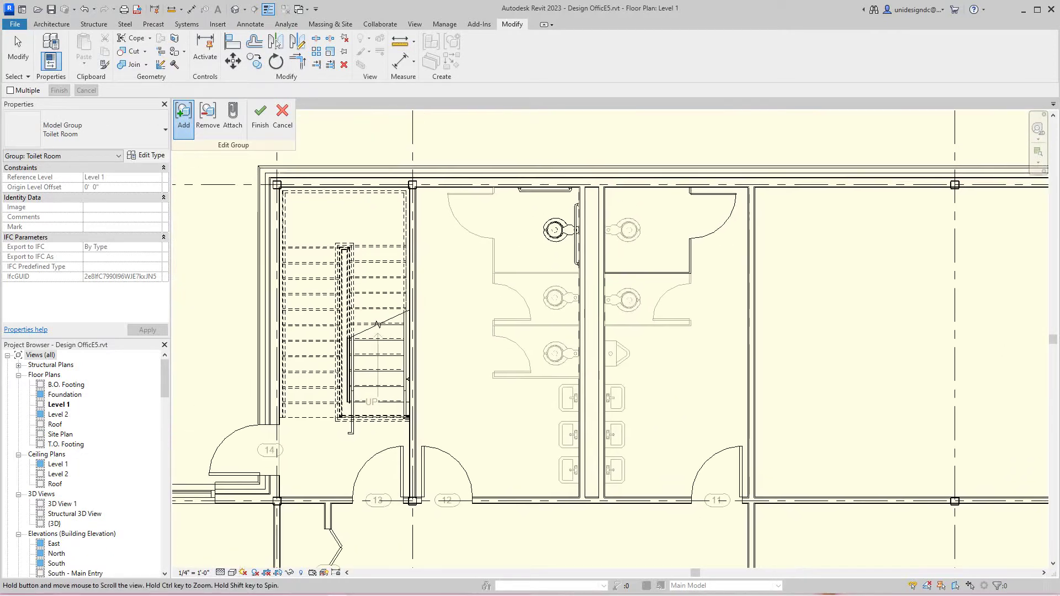
{"action": "scroll", "coordinate": [553, 243], "scroll_direction": "up", "scroll_amount": 1}
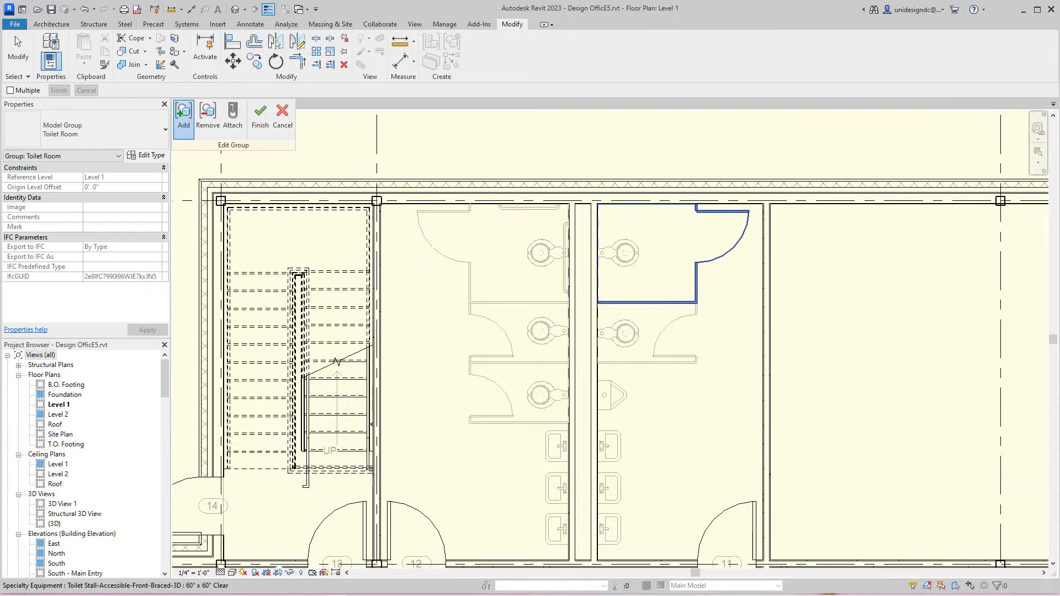
{"action": "scroll", "coordinate": [603, 241], "scroll_direction": "down", "scroll_amount": 2}
{"action": "scroll", "coordinate": [609, 242], "scroll_direction": "up", "scroll_amount": 3}
{"action": "scroll", "coordinate": [611, 246], "scroll_direction": "down", "scroll_amount": 1}
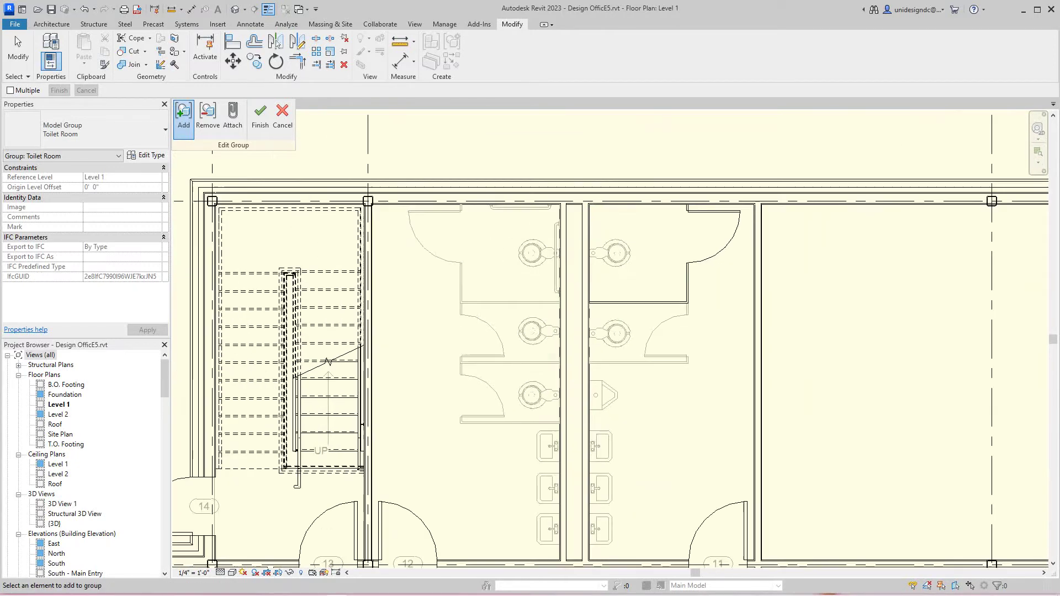
{"action": "scroll", "coordinate": [613, 238], "scroll_direction": "down", "scroll_amount": 1}
{"action": "middle_click_drag", "start_coordinate": [614, 239], "coordinate": [581, 259]}
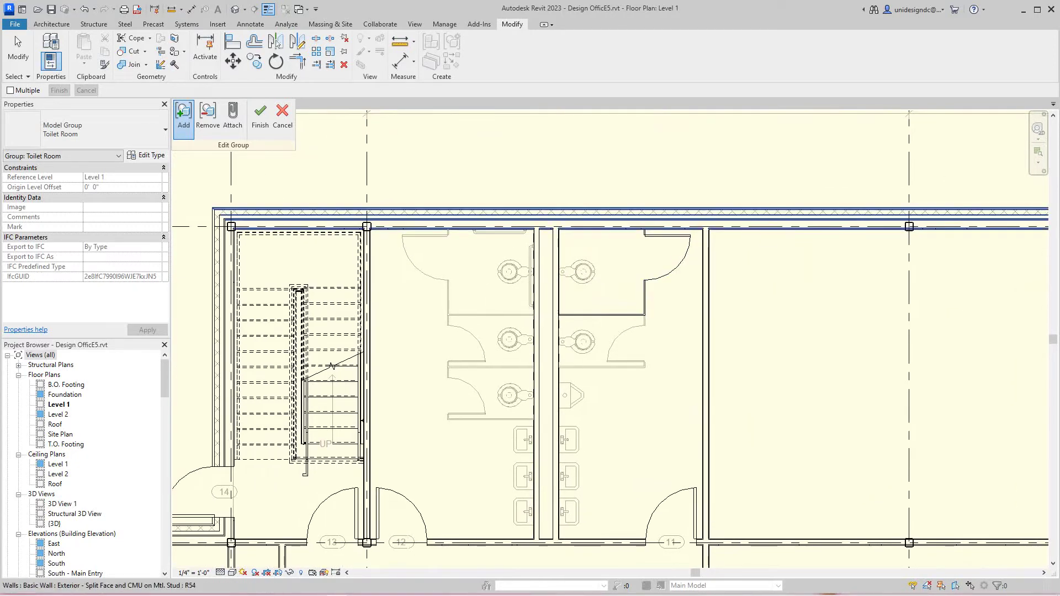
{"action": "left_click", "coordinate": [260, 117]}
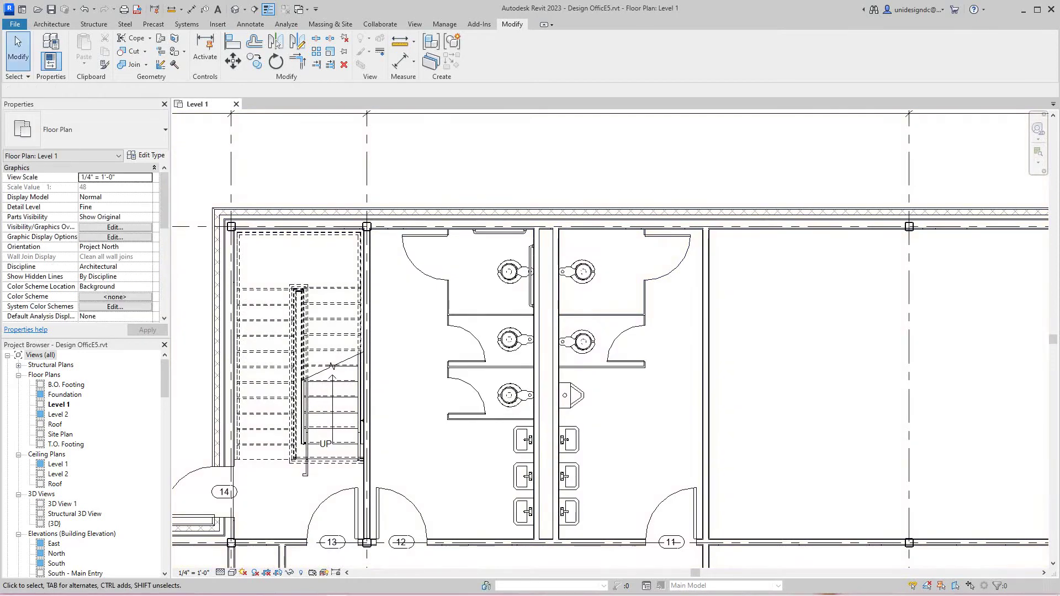
{"action": "scroll", "coordinate": [481, 166], "scroll_direction": "down", "scroll_amount": 5}
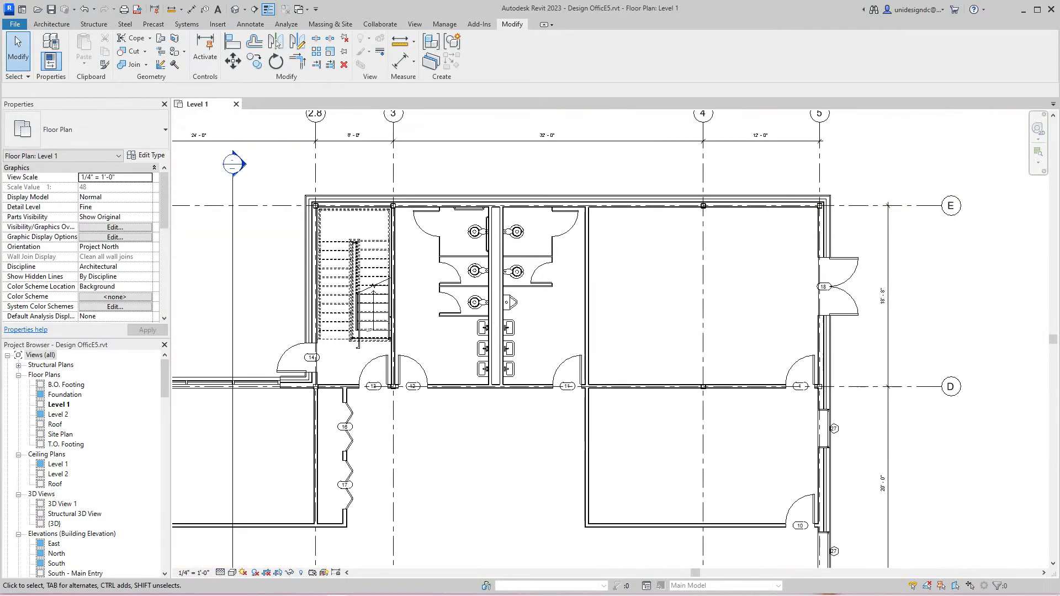
{"action": "scroll", "coordinate": [541, 238], "scroll_direction": "up", "scroll_amount": 4}
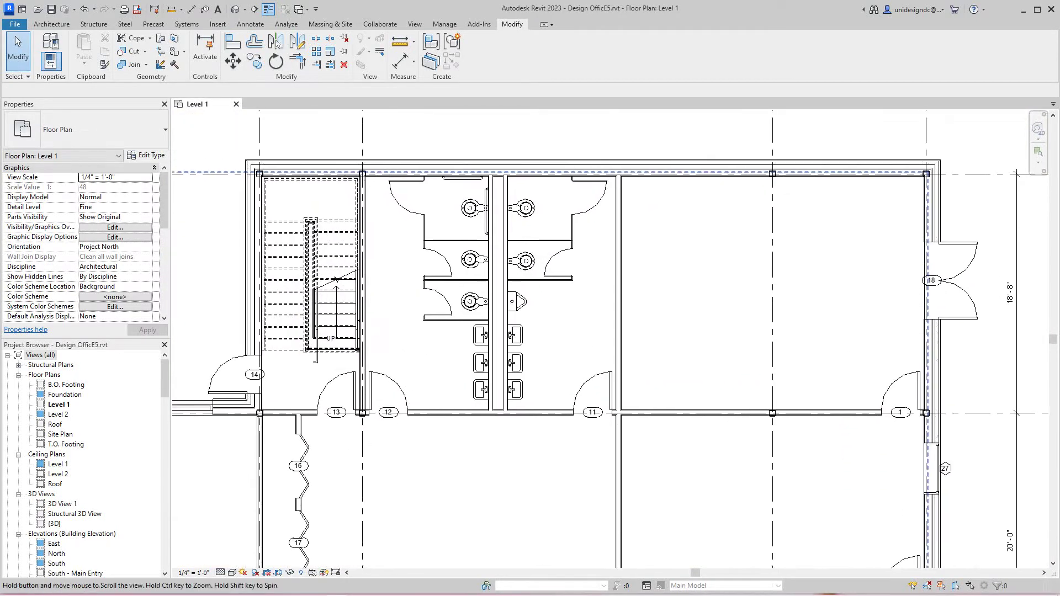
{"action": "scroll", "coordinate": [600, 336], "scroll_direction": "down", "scroll_amount": 2}
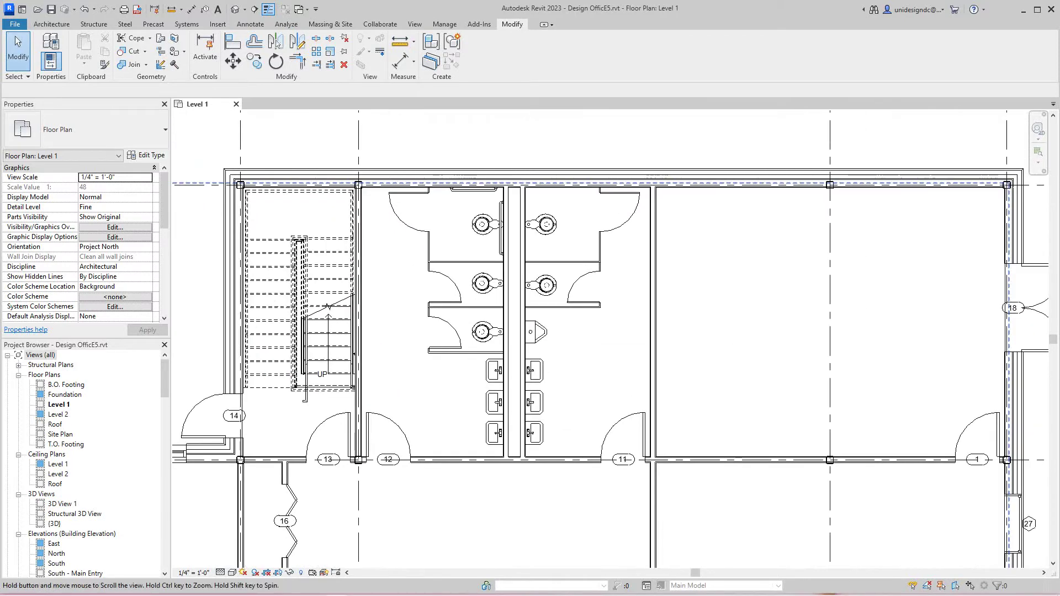
- Place an interior elevation marker in each restroom, one facing the urinal by door 11 and one beside the stair wall by door 12
{"action": "mouse_move", "coordinate": [530, 595]}
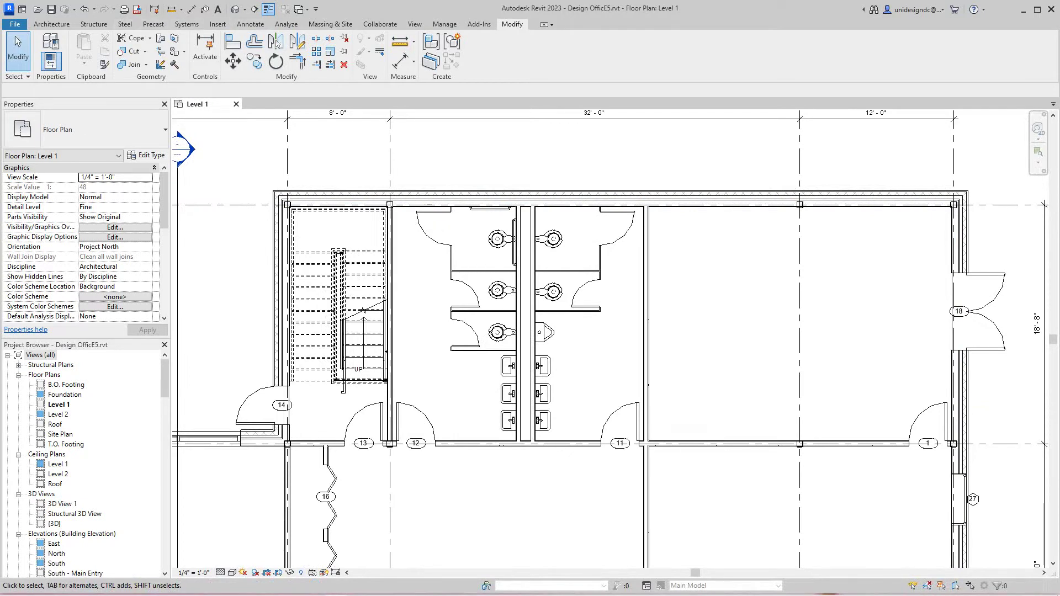
{"action": "left_click", "coordinate": [51, 24]}
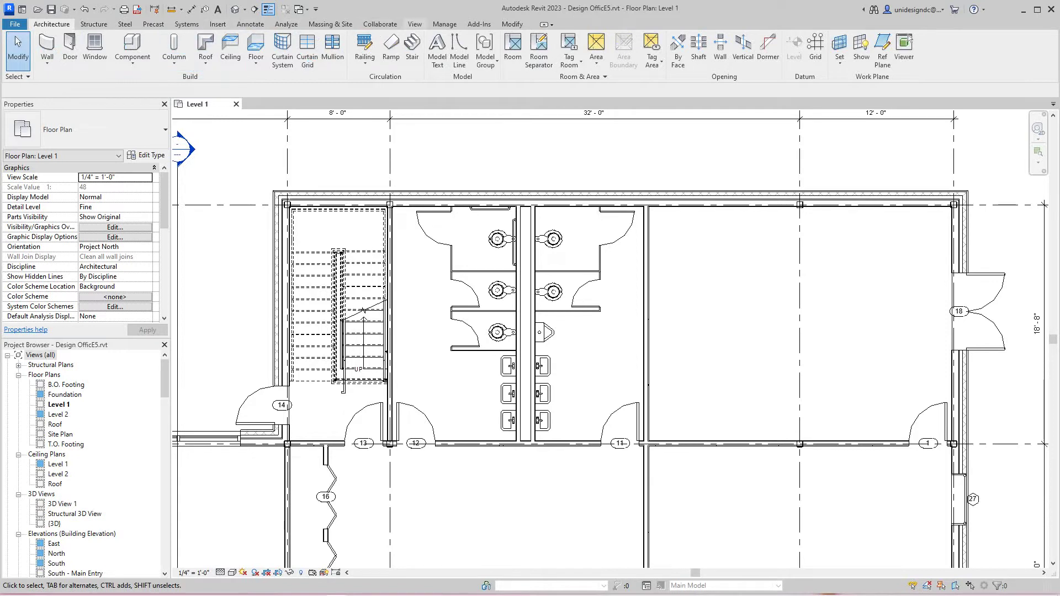
{"action": "left_click", "coordinate": [415, 24]}
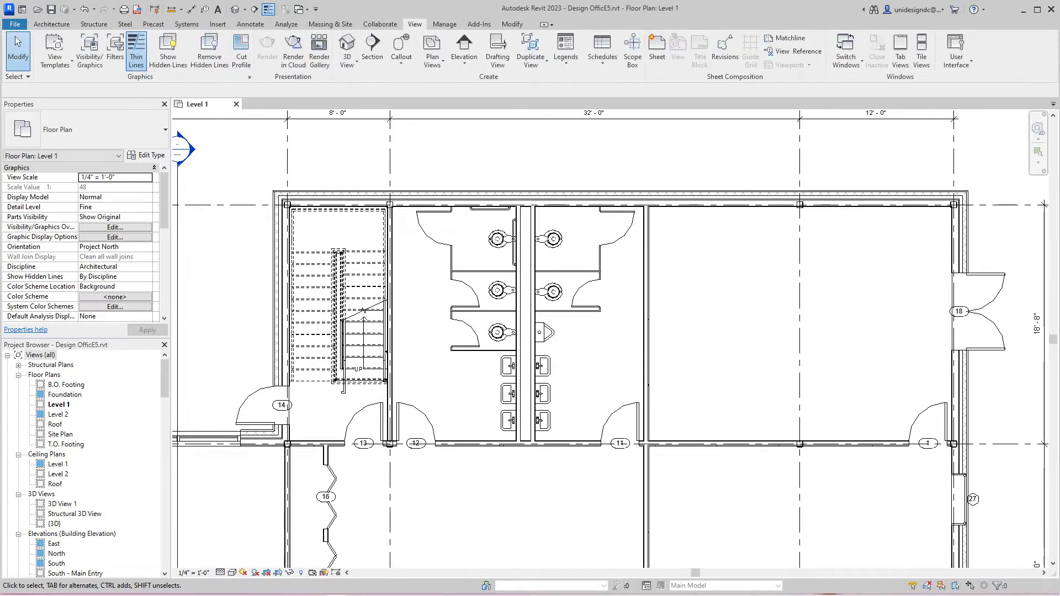
{"action": "left_click", "coordinate": [464, 63]}
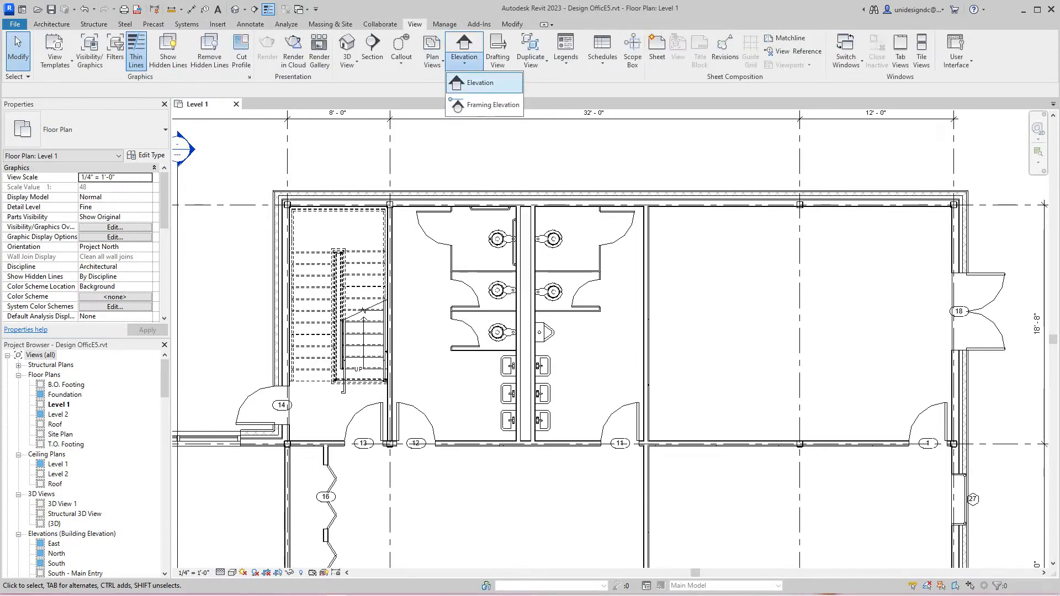
{"action": "left_click", "coordinate": [480, 83]}
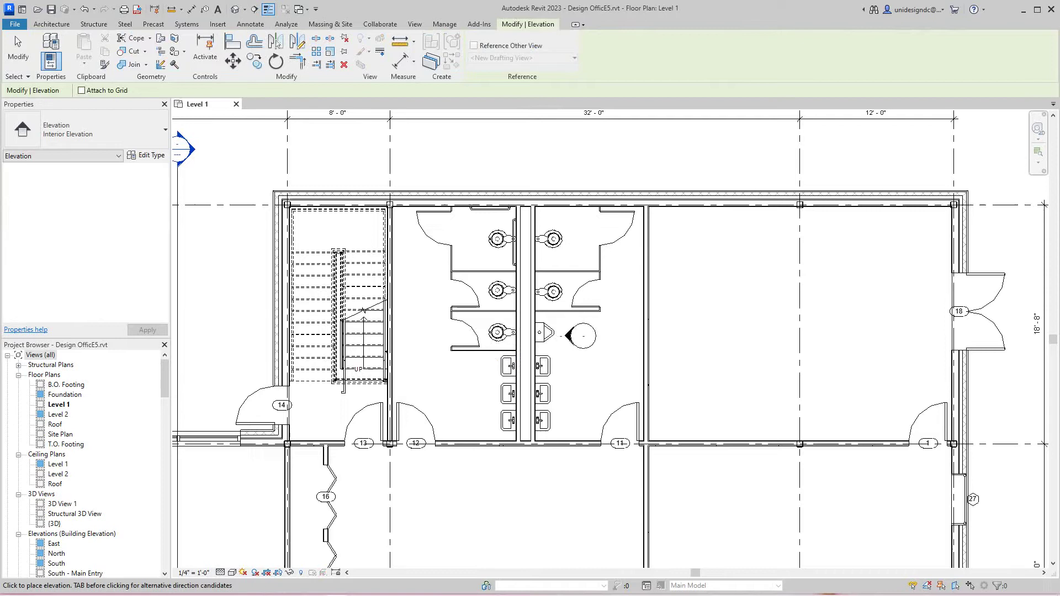
{"action": "left_click", "coordinate": [583, 336]}
{"action": "left_click", "coordinate": [423, 334]}
{"action": "key", "text": "Escape"}
{"action": "key", "text": "Escape"}
{"action": "scroll", "coordinate": [432, 351], "scroll_direction": "up", "scroll_amount": 3}
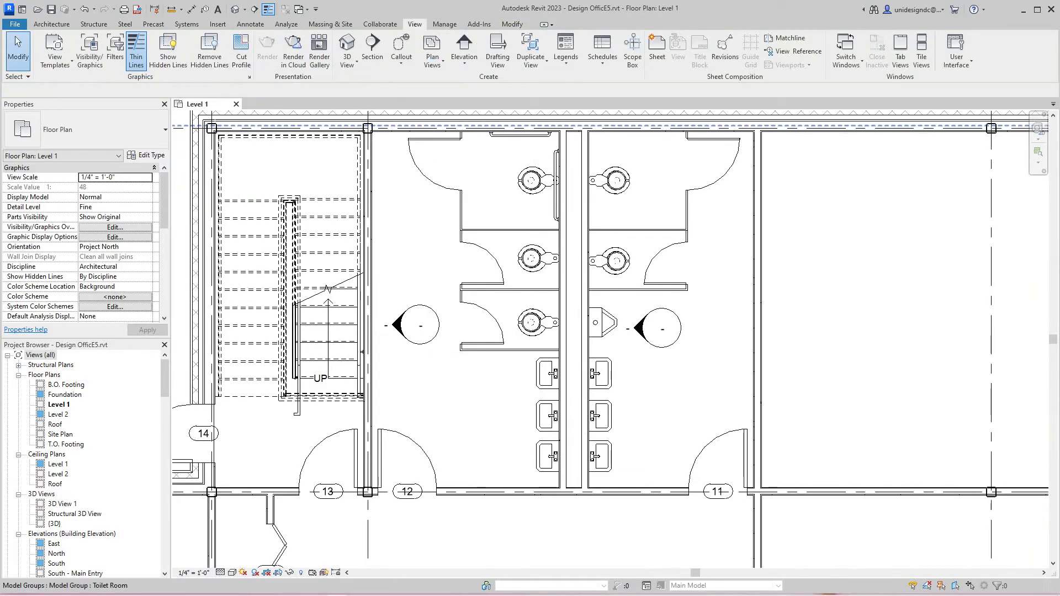
{"action": "left_click", "coordinate": [427, 340]}
{"action": "key", "text": "Escape"}
{"action": "scroll", "coordinate": [428, 341], "scroll_direction": "up", "scroll_amount": 1}
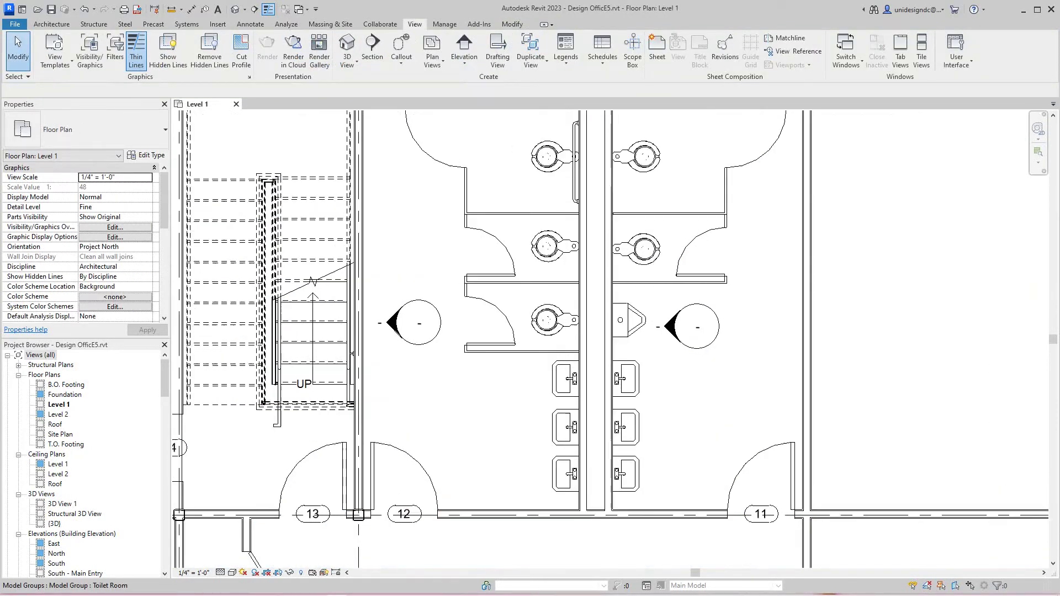
{"action": "scroll", "coordinate": [433, 338], "scroll_direction": "up", "scroll_amount": 1}
{"action": "right_click", "coordinate": [432, 338]}
{"action": "key", "text": "Escape"}
{"action": "key", "text": "Escape"}
{"action": "scroll", "coordinate": [434, 337], "scroll_direction": "down", "scroll_amount": 2}
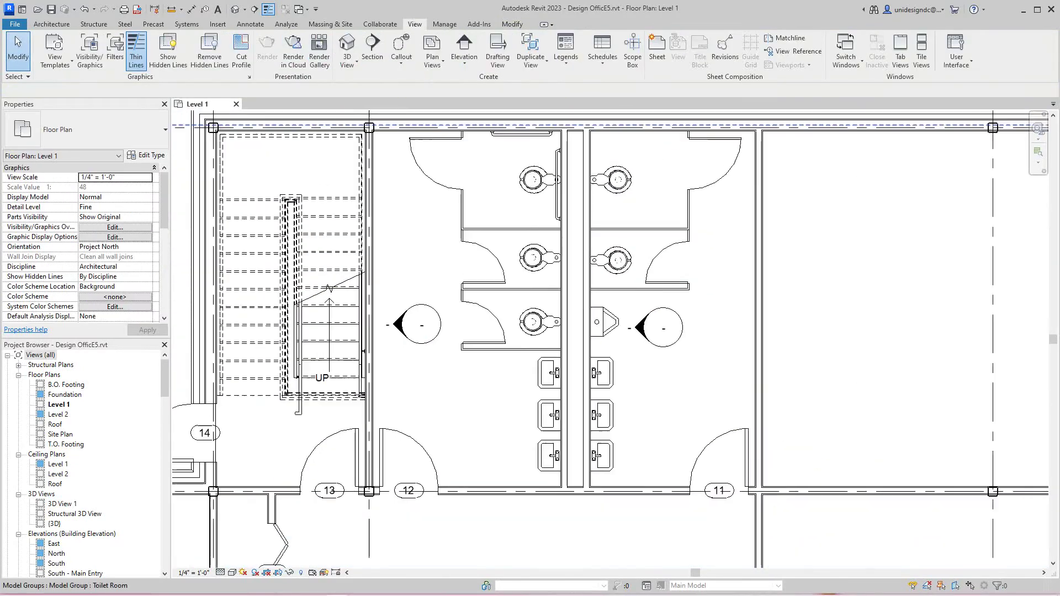
{"action": "scroll", "coordinate": [369, 336], "scroll_direction": "down", "scroll_amount": 3}
{"action": "scroll", "coordinate": [370, 336], "scroll_direction": "up", "scroll_amount": 3}
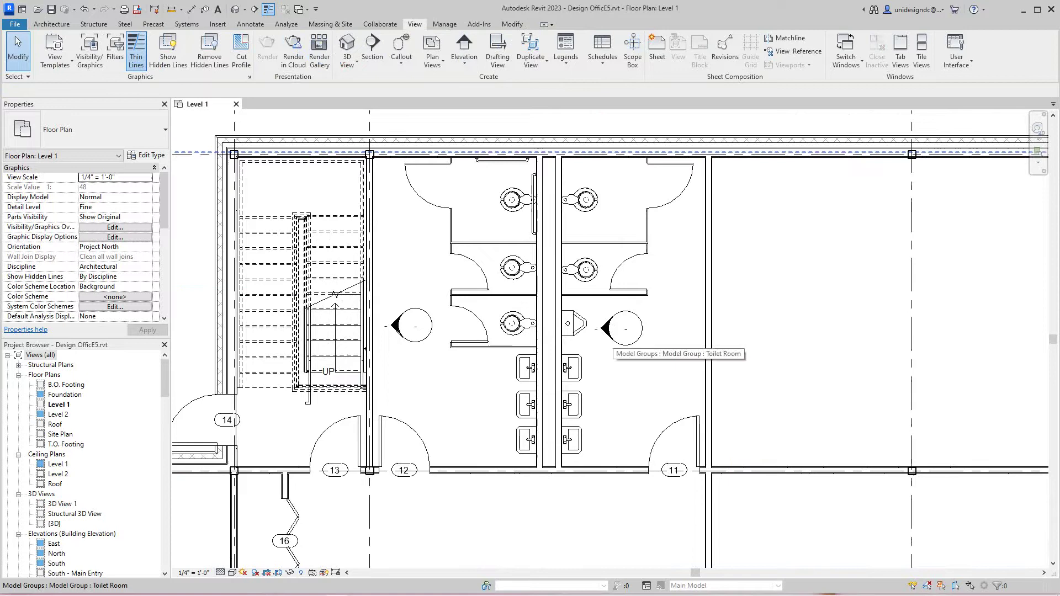
- Open the interior elevation of the door 11 restroom that faces the plumbing wall
{"action": "double_click", "coordinate": [606, 329]}
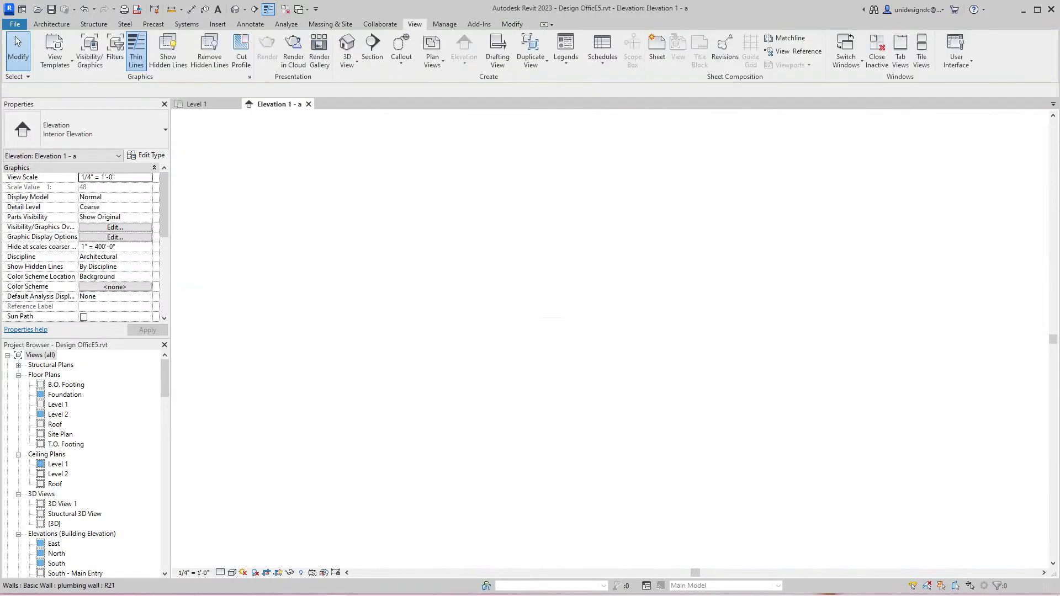
{"action": "scroll", "coordinate": [603, 408], "scroll_direction": "up", "scroll_amount": 3}
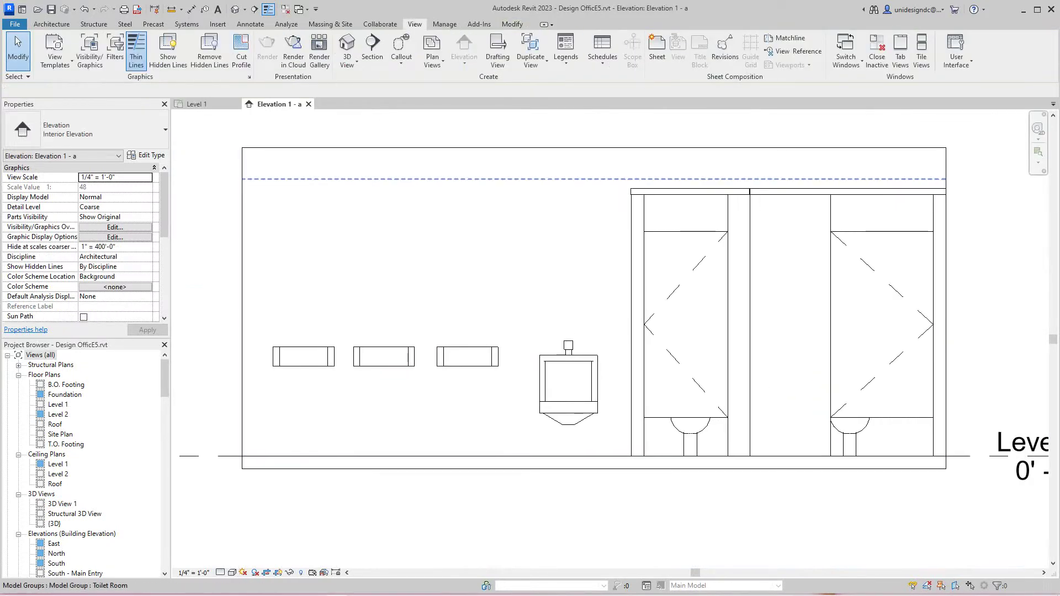
{"action": "scroll", "coordinate": [583, 393], "scroll_direction": "down", "scroll_amount": 1}
{"action": "middle_click_drag", "start_coordinate": [583, 390], "coordinate": [581, 398]}
{"action": "scroll", "coordinate": [673, 389], "scroll_direction": "up", "scroll_amount": 1}
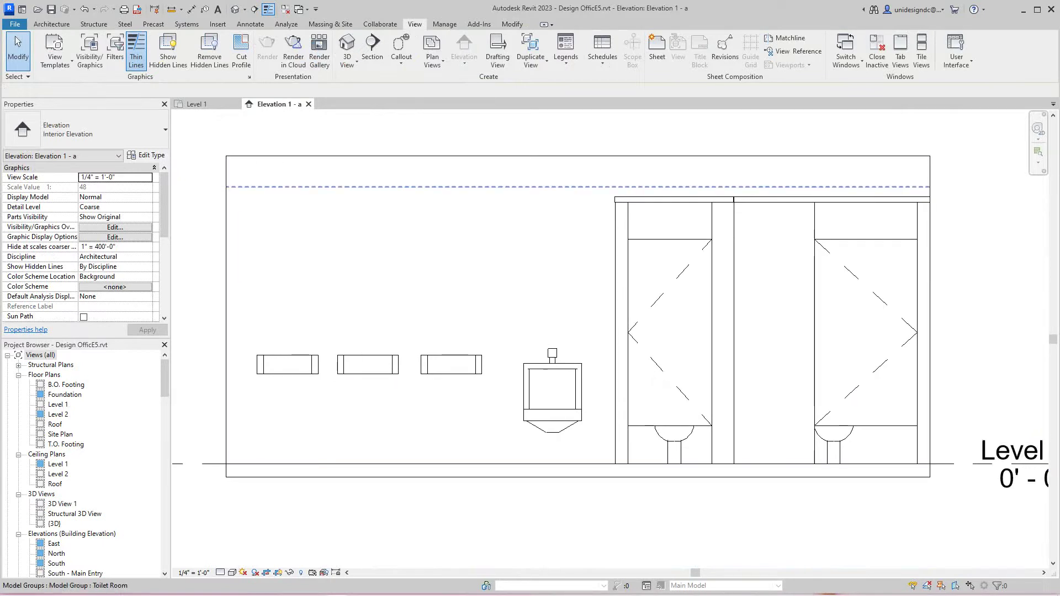
- Set the detail level of the door 11 restroom's interior elevation to Fine
{"action": "left_click", "coordinate": [220, 573]}
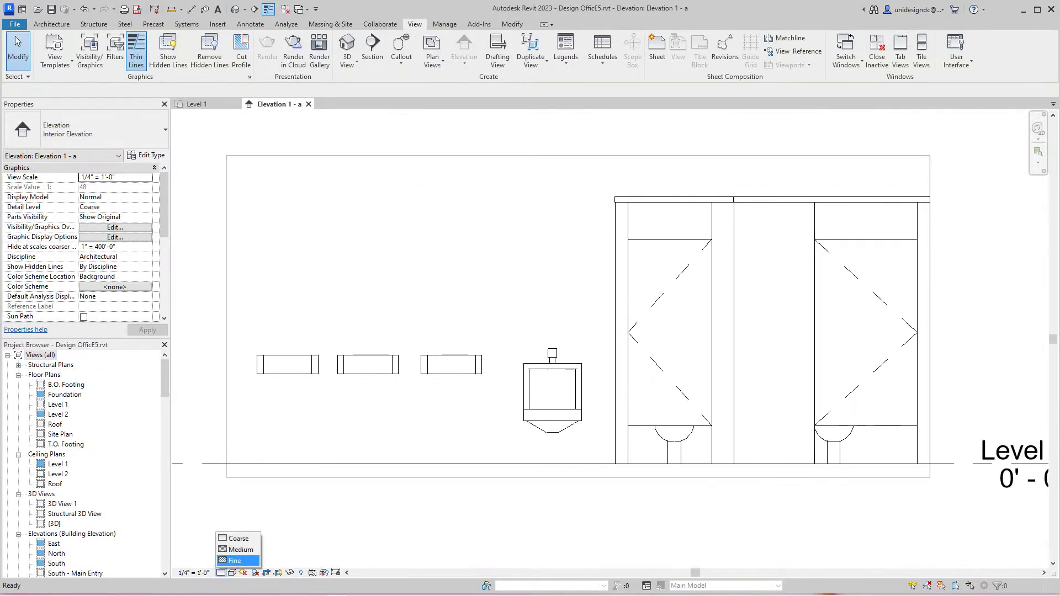
{"action": "left_click", "coordinate": [235, 560]}
{"action": "scroll", "coordinate": [526, 381], "scroll_direction": "down", "scroll_amount": 2}
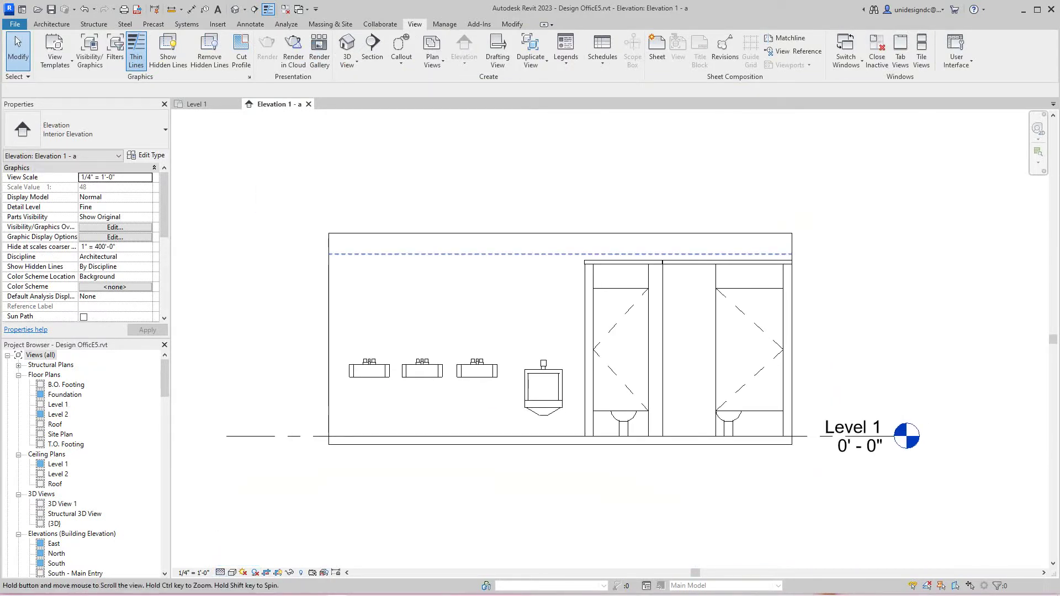
{"action": "middle_click_drag", "start_coordinate": [526, 381], "coordinate": [526, 391]}
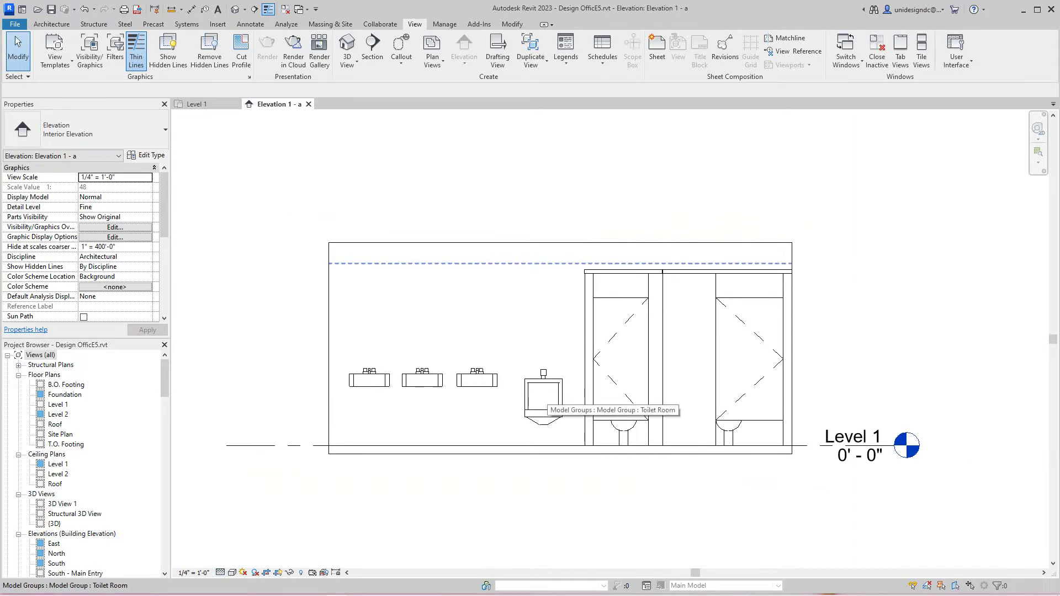
{"action": "scroll", "coordinate": [543, 405], "scroll_direction": "down", "scroll_amount": 2}
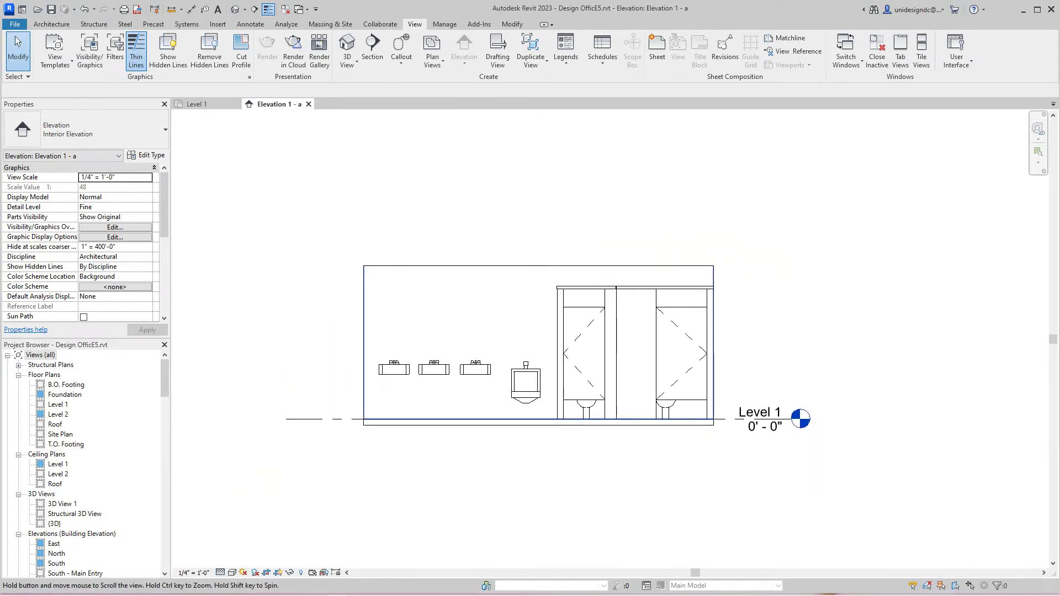
{"action": "scroll", "coordinate": [498, 359], "scroll_direction": "down", "scroll_amount": 1}
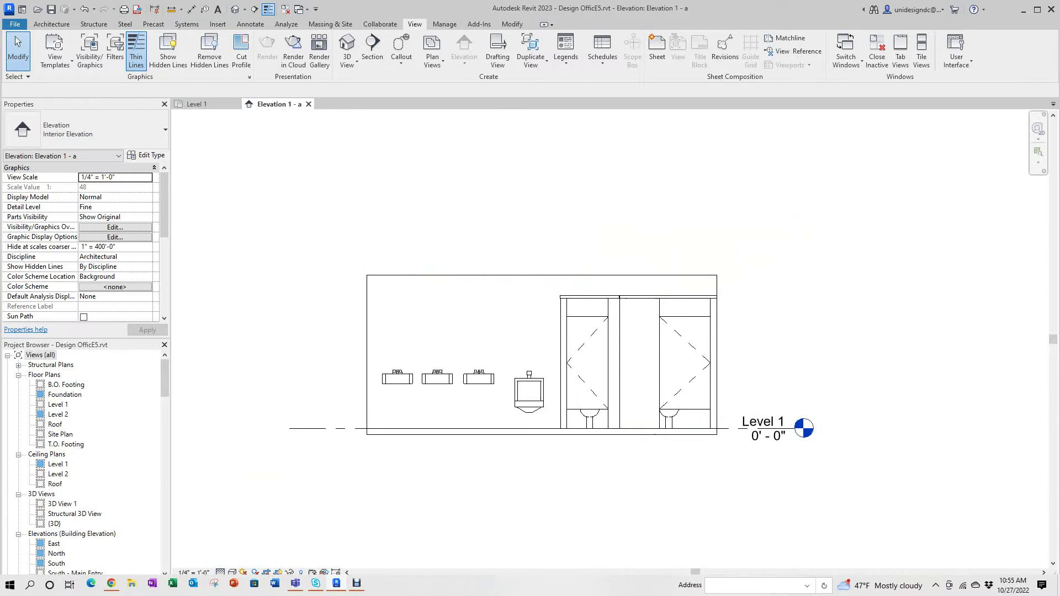
{"action": "scroll", "coordinate": [587, 468], "scroll_direction": "down", "scroll_amount": 2}
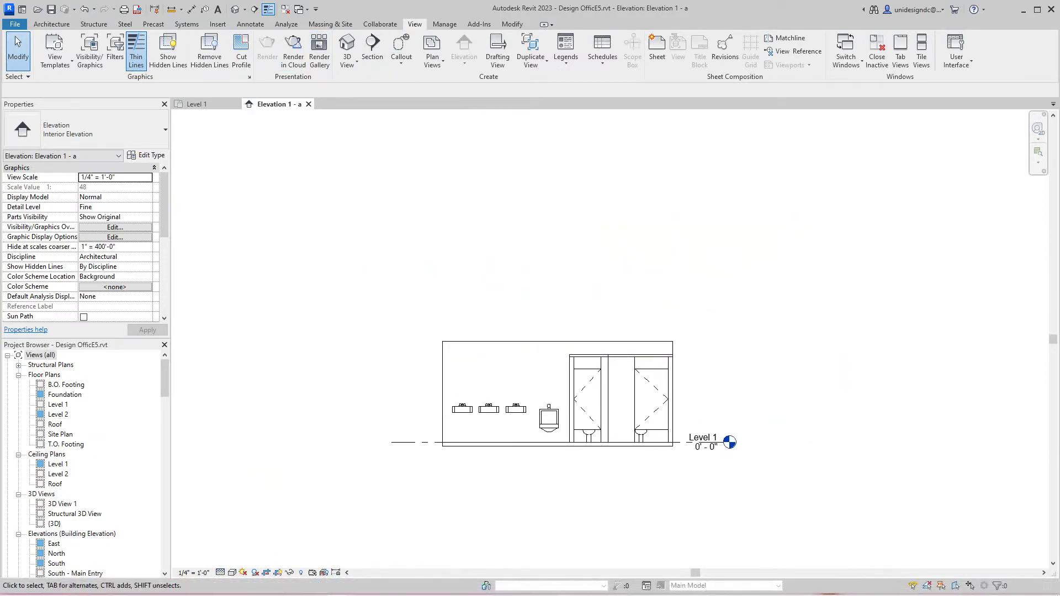
- Return to the Level 1 floor plan and review the restrooms with their elevation markers
{"action": "left_click", "coordinate": [194, 104]}
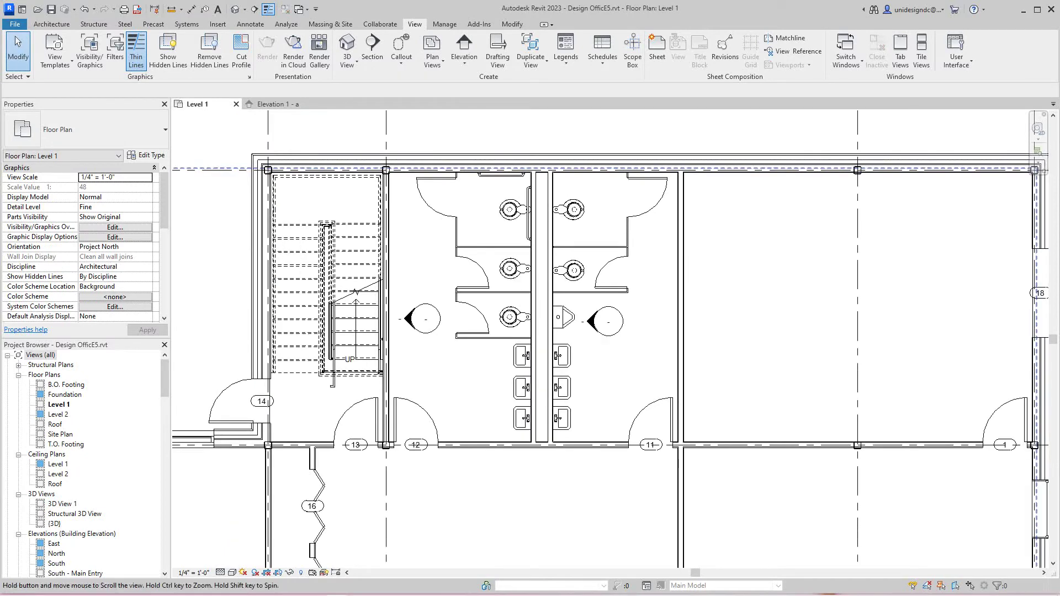
{"action": "scroll", "coordinate": [668, 325], "scroll_direction": "up", "scroll_amount": 3}
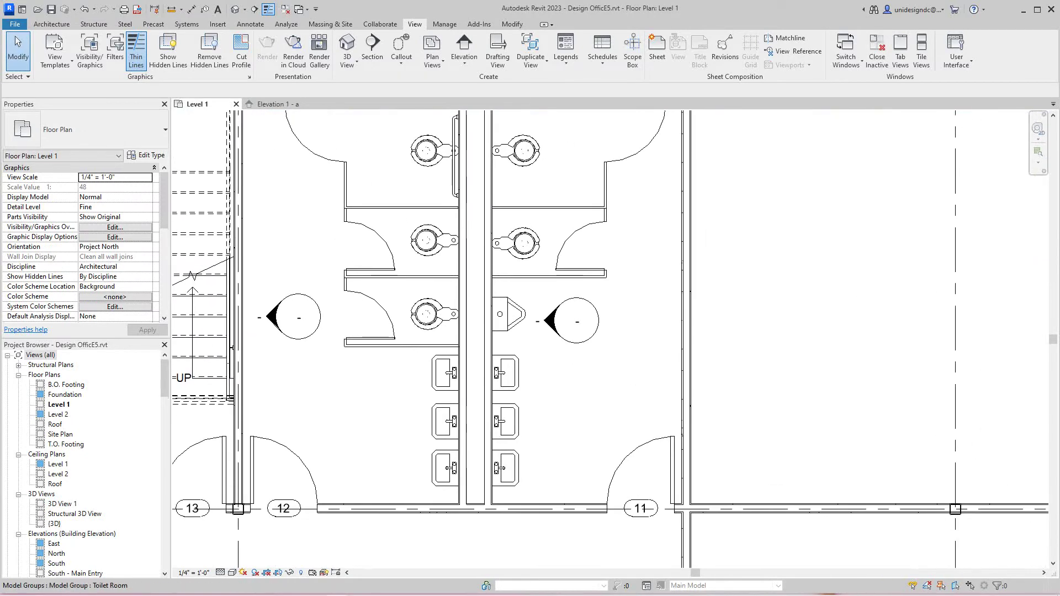
{"action": "scroll", "coordinate": [571, 502], "scroll_direction": "down", "scroll_amount": 3}
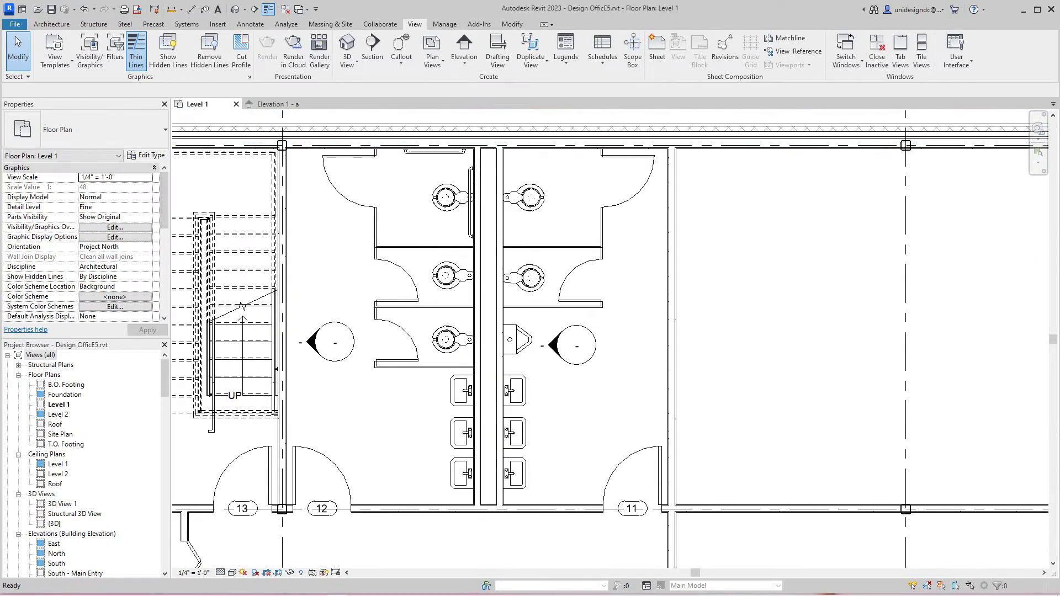
{"action": "scroll", "coordinate": [566, 308], "scroll_direction": "down", "scroll_amount": 3}
{"action": "scroll", "coordinate": [566, 308], "scroll_direction": "down", "scroll_amount": 1}
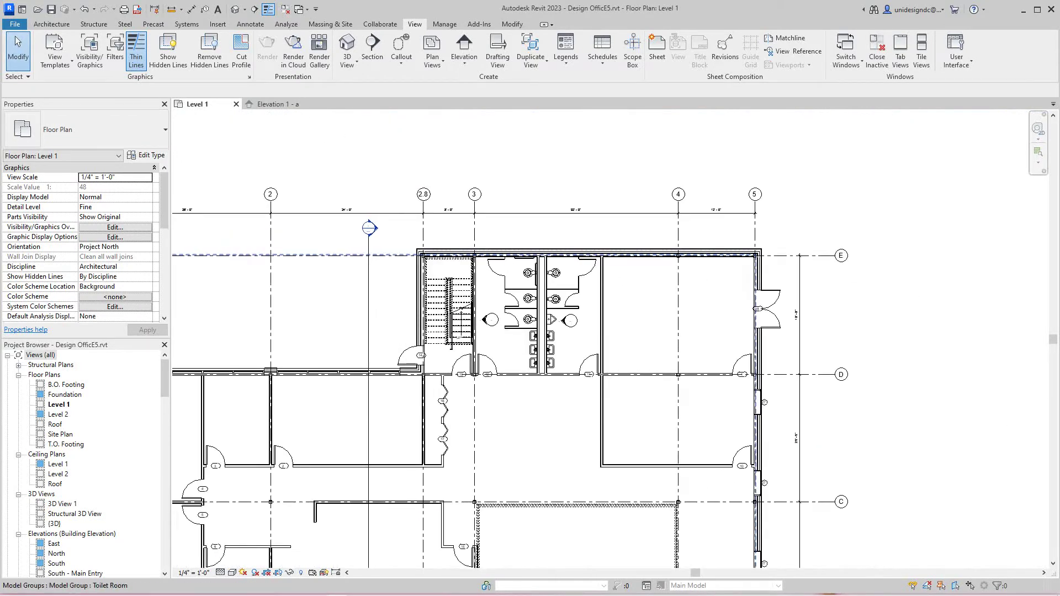
- Open the Level 2 floor plan at the empty rooms beside the stair, between grids 3 and 4
{"action": "double_click", "coordinate": [58, 415]}
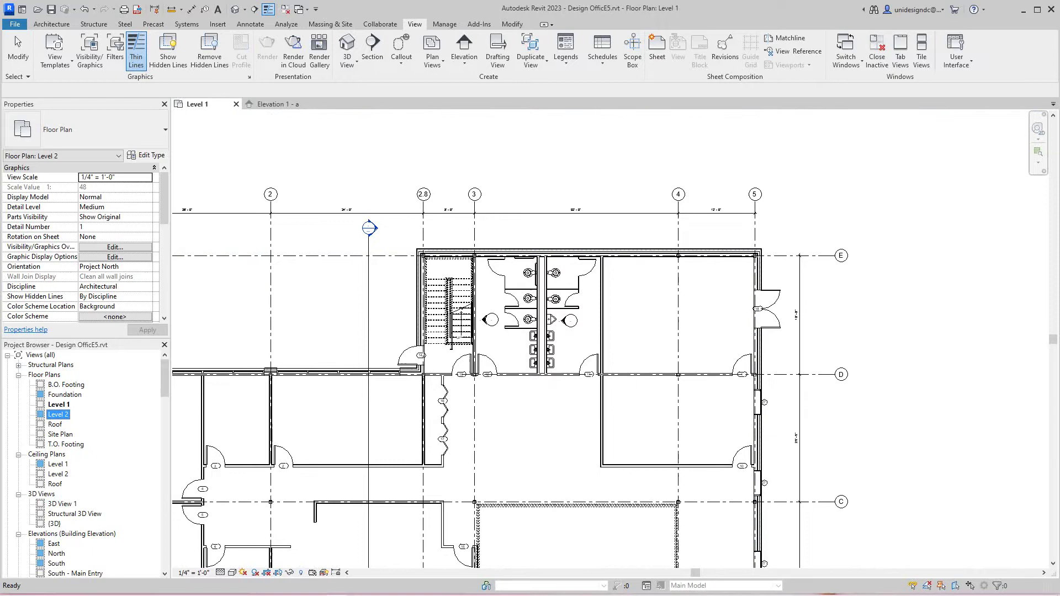
{"action": "double_click", "coordinate": [58, 414]}
{"action": "scroll", "coordinate": [540, 362], "scroll_direction": "up", "scroll_amount": 2}
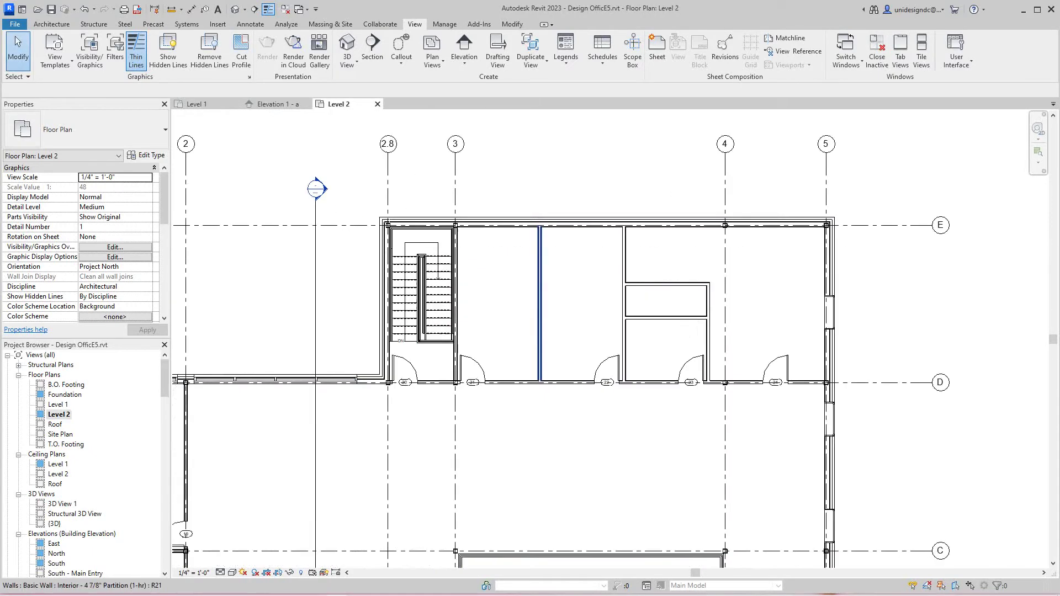
{"action": "middle_click_drag", "start_coordinate": [540, 360], "coordinate": [535, 396]}
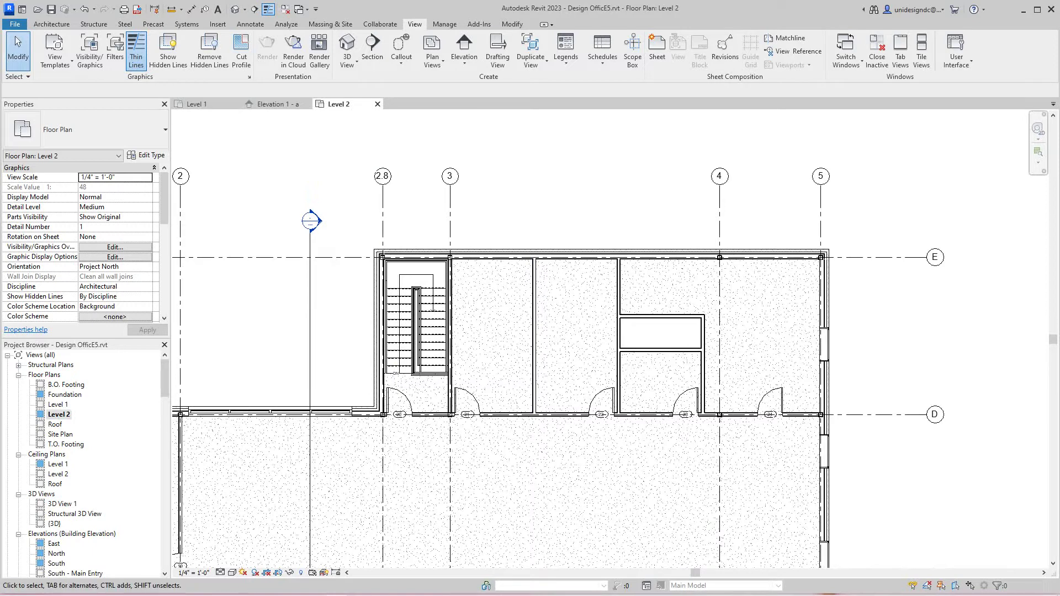
{"action": "left_click", "coordinate": [513, 25]}
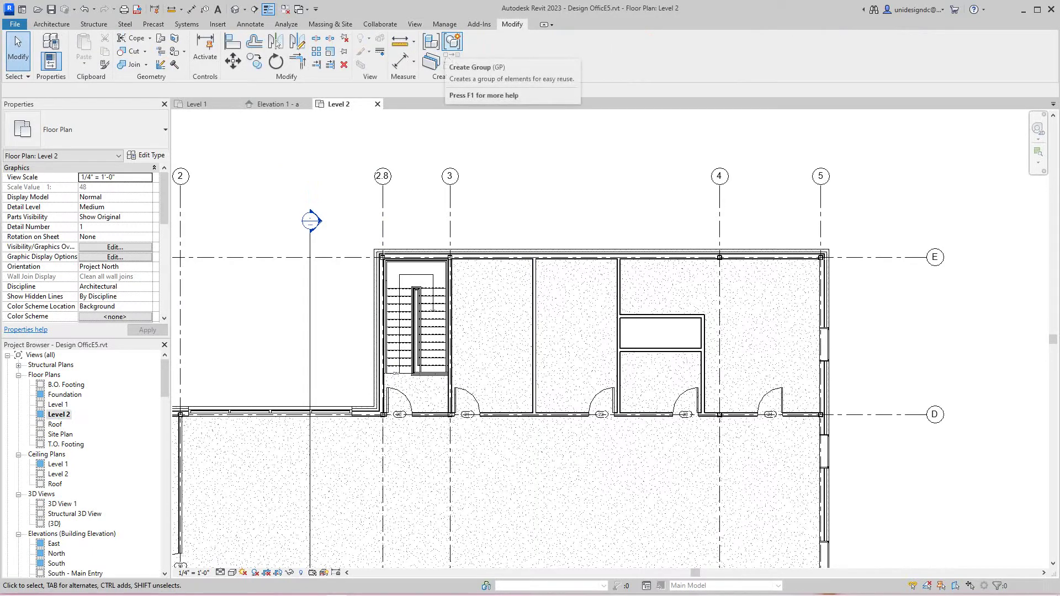
{"action": "left_click", "coordinate": [452, 42]}
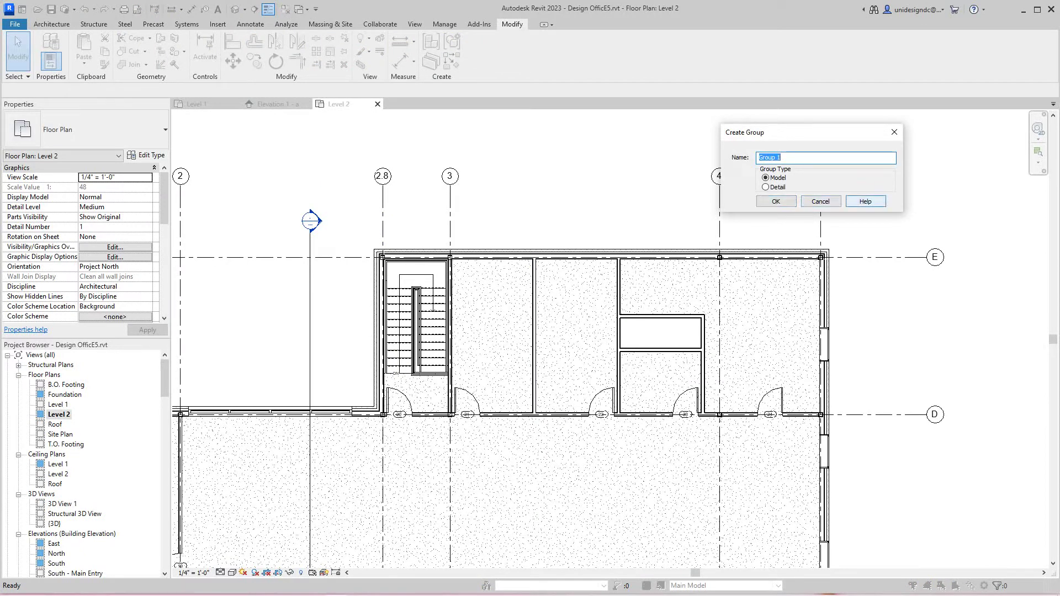
{"action": "left_click", "coordinate": [821, 202]}
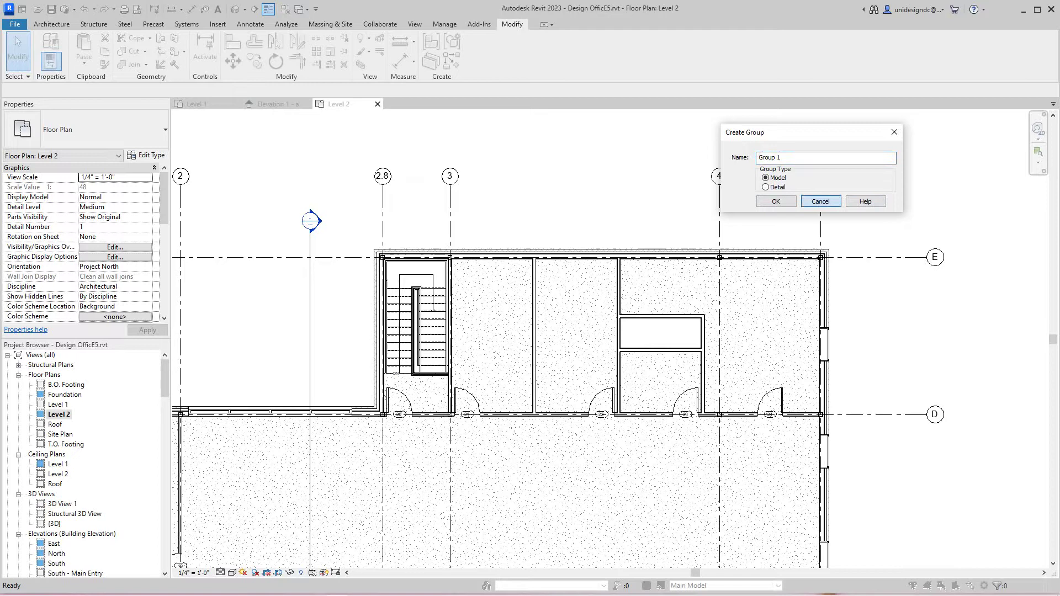
{"action": "left_click", "coordinate": [821, 201]}
{"action": "scroll", "coordinate": [657, 318], "scroll_direction": "down", "scroll_amount": 3}
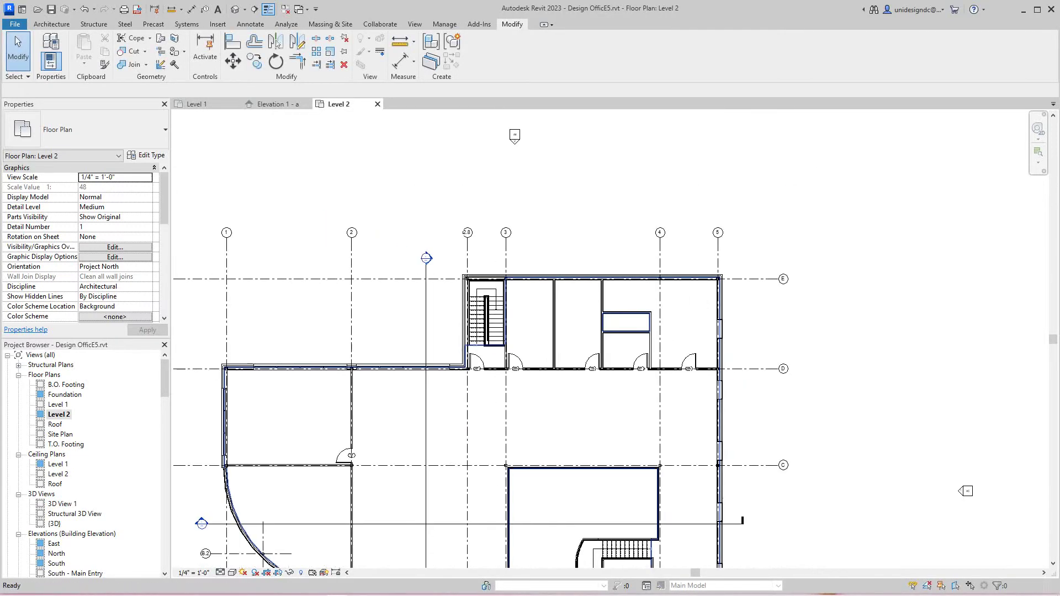
{"action": "scroll", "coordinate": [317, 251], "scroll_direction": "down", "scroll_amount": 3}
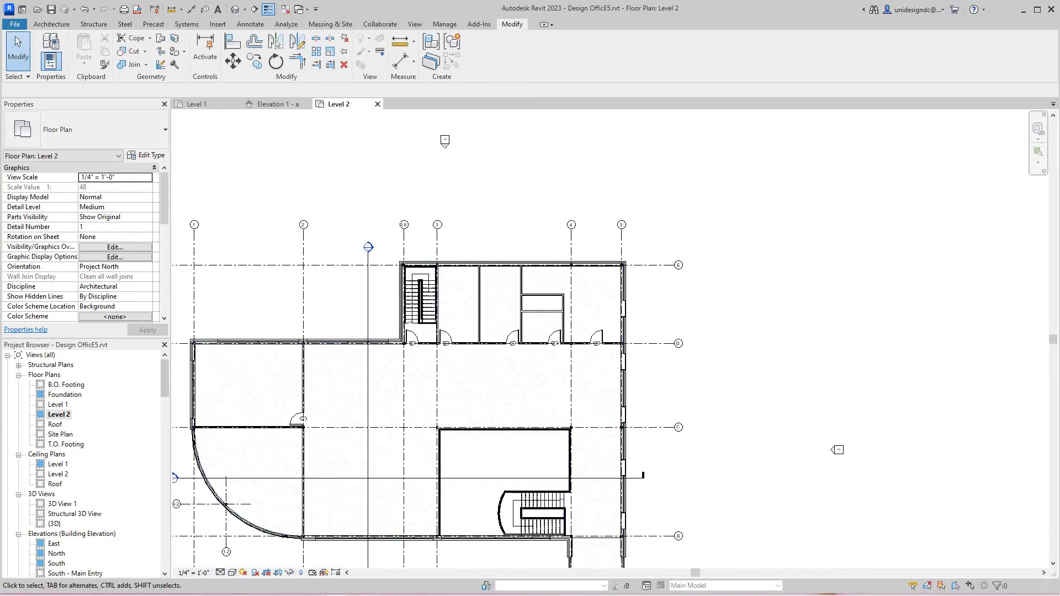
{"action": "left_click", "coordinate": [58, 405]}
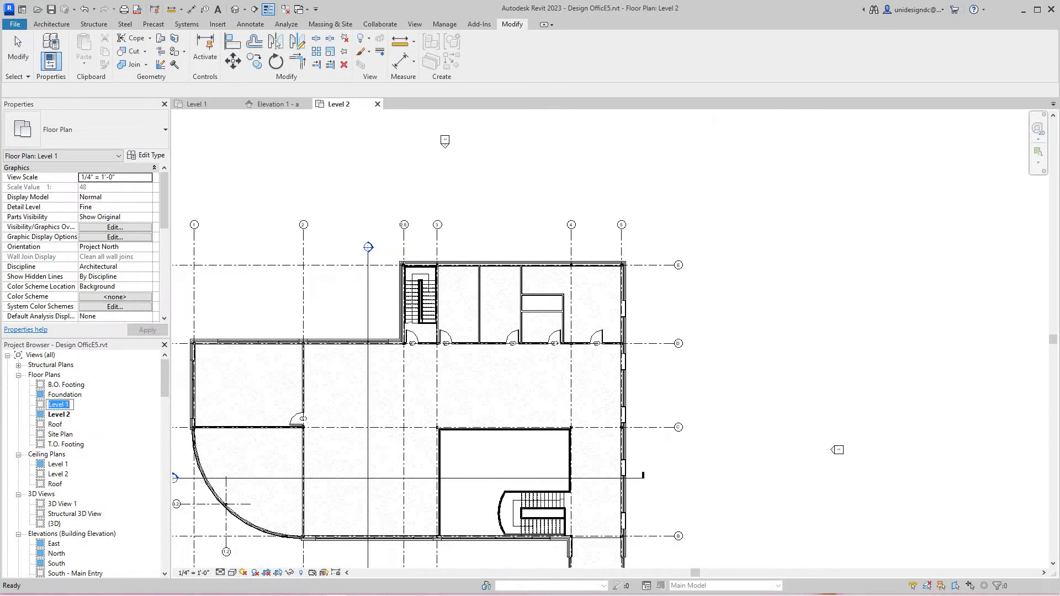
{"action": "left_click", "coordinate": [59, 415]}
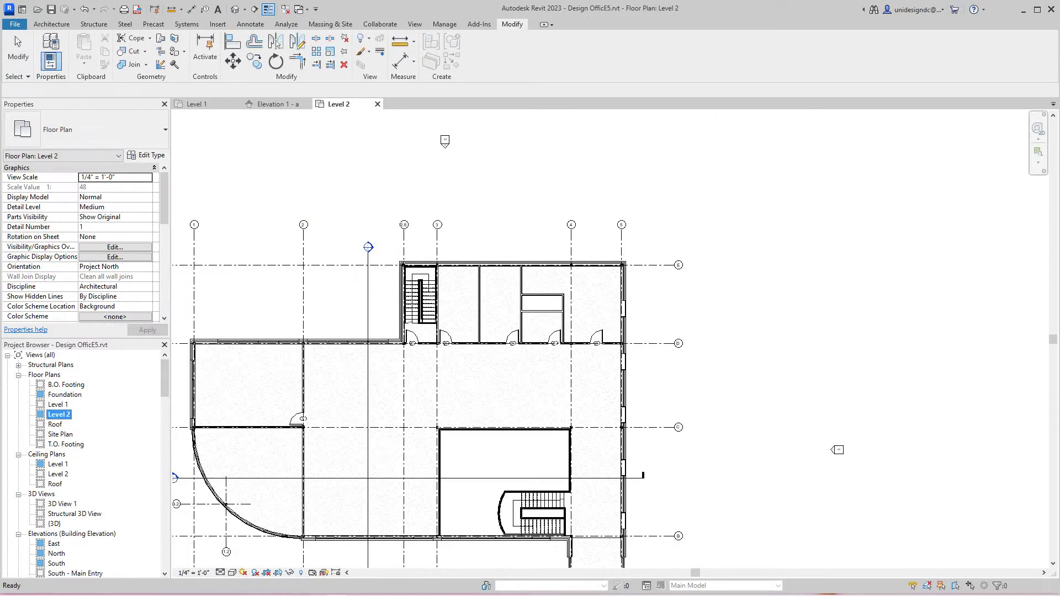
{"action": "left_click", "coordinate": [331, 221]}
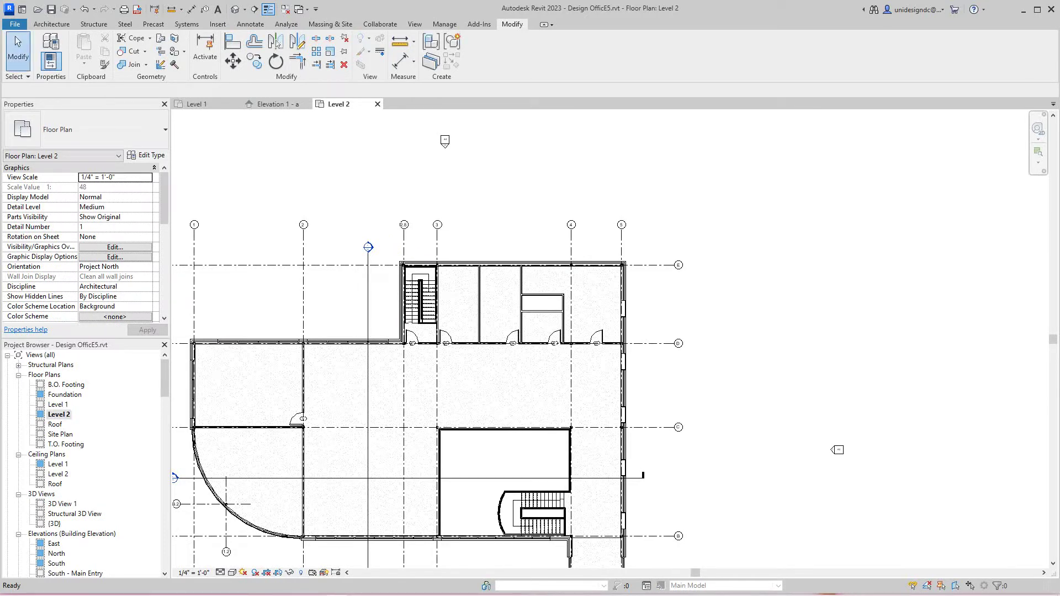
- Switch back to the Level 1 floor plan at the furnished restrooms between grids D and E
{"action": "scroll", "coordinate": [339, 368], "scroll_direction": "down", "scroll_amount": 1}
{"action": "middle_click_drag", "start_coordinate": [339, 367], "coordinate": [369, 358]}
{"action": "scroll", "coordinate": [368, 357], "scroll_direction": "up", "scroll_amount": 2}
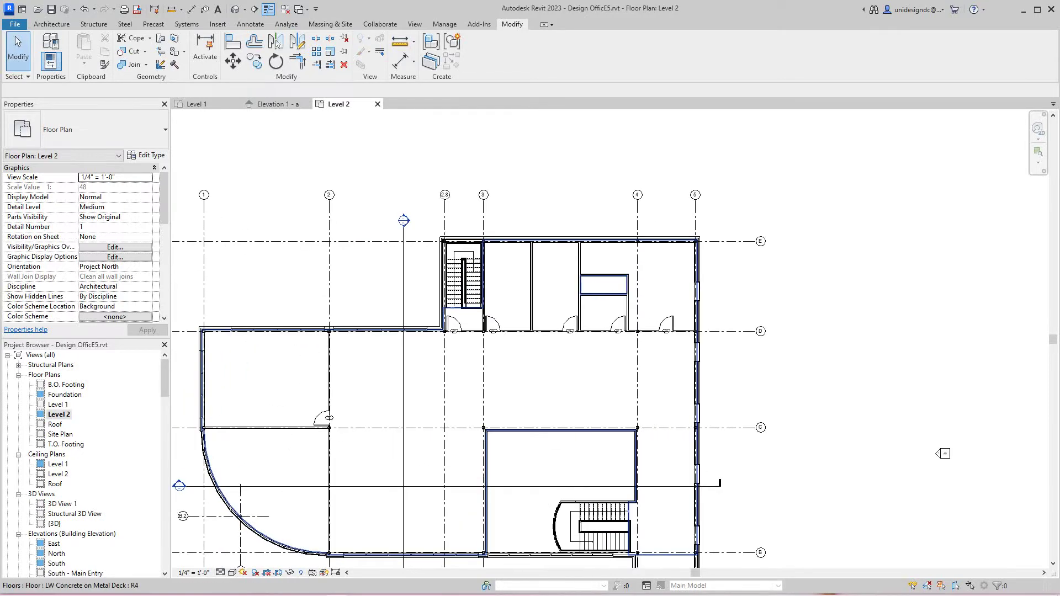
{"action": "left_click", "coordinate": [197, 104]}
{"action": "scroll", "coordinate": [531, 271], "scroll_direction": "up", "scroll_amount": 2}
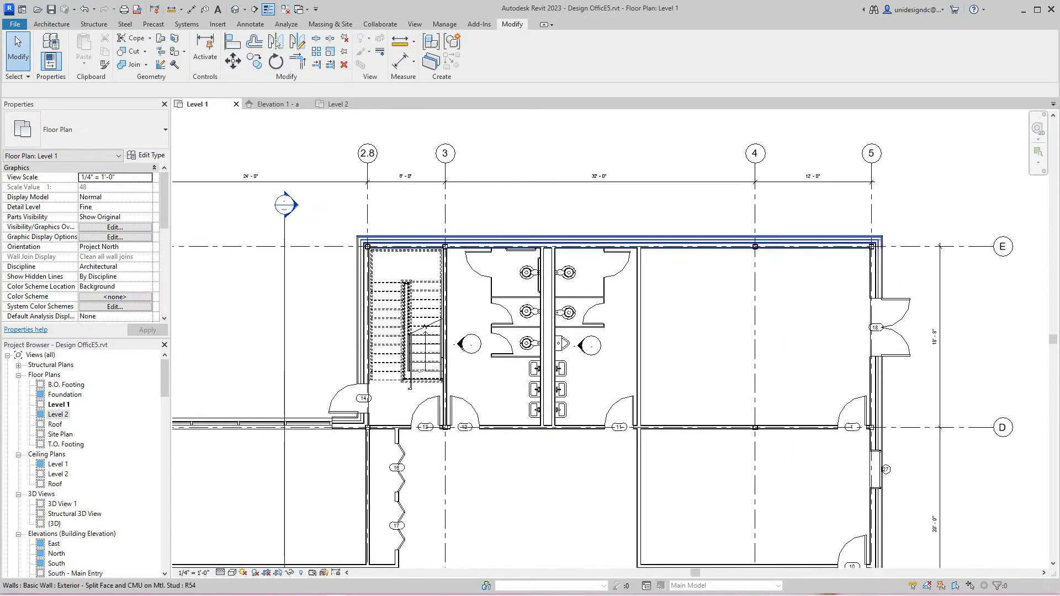
- Make the door 12 restroom's elevation marker face the toilet stalls and delete its stair-facing view, Elevation 2 - a
{"action": "scroll", "coordinate": [471, 285], "scroll_direction": "up", "scroll_amount": 2}
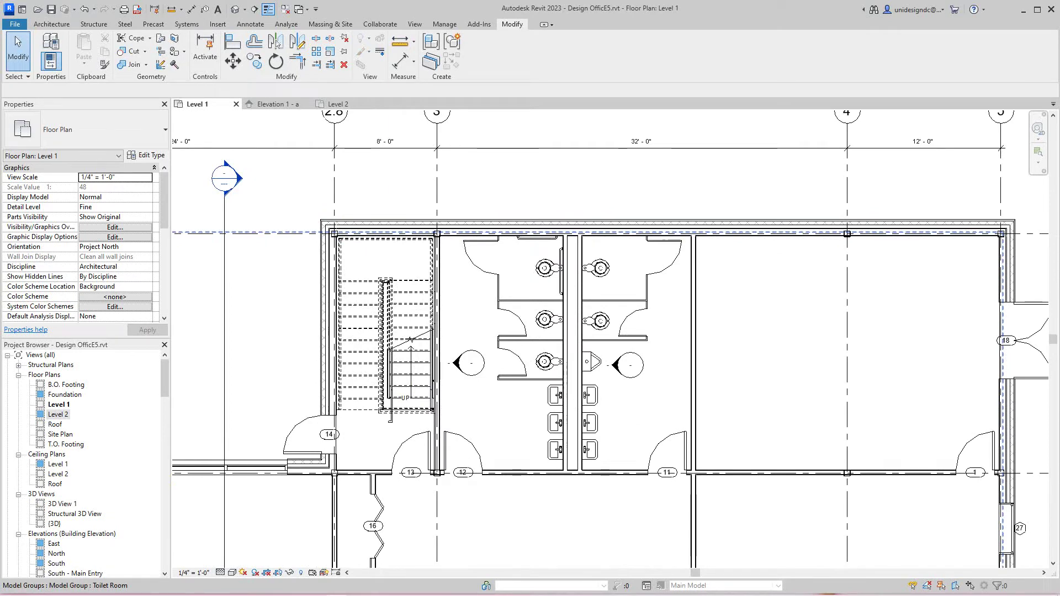
{"action": "left_click", "coordinate": [476, 369]}
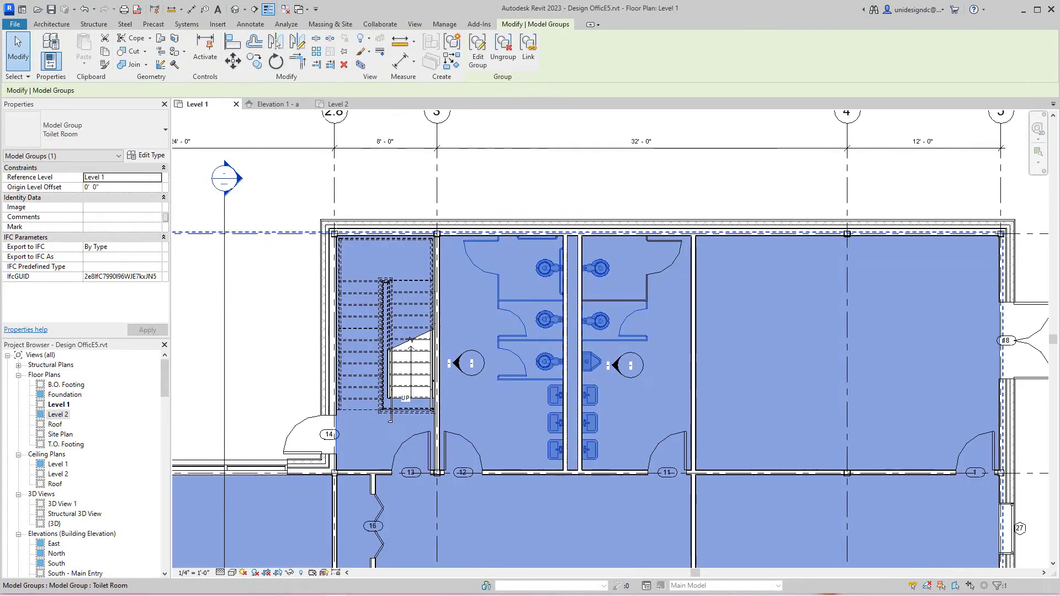
{"action": "key", "text": "Escape"}
{"action": "scroll", "coordinate": [478, 342], "scroll_direction": "up", "scroll_amount": 1}
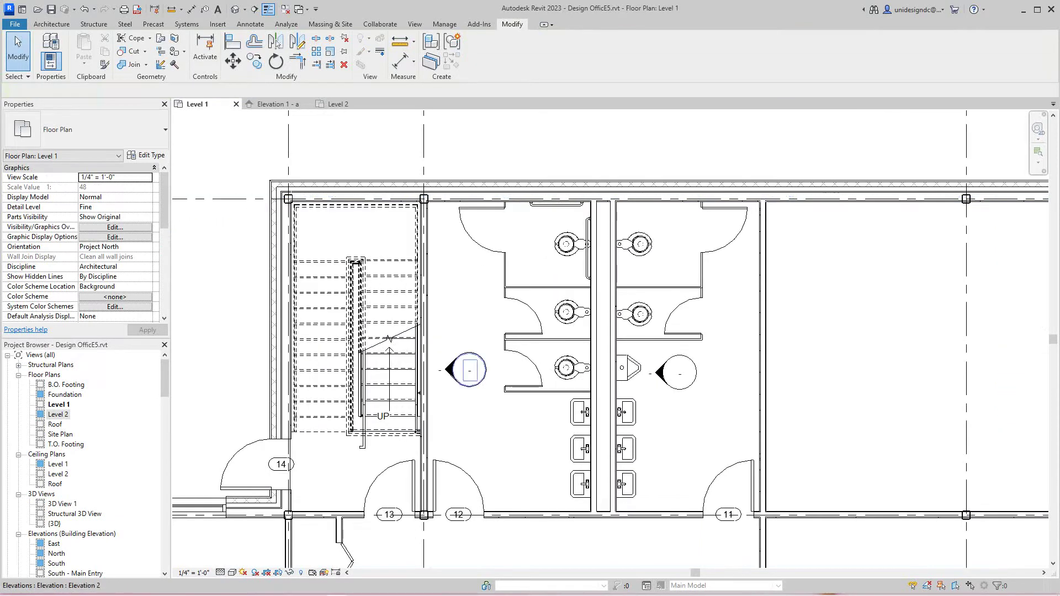
{"action": "left_click", "coordinate": [469, 370]}
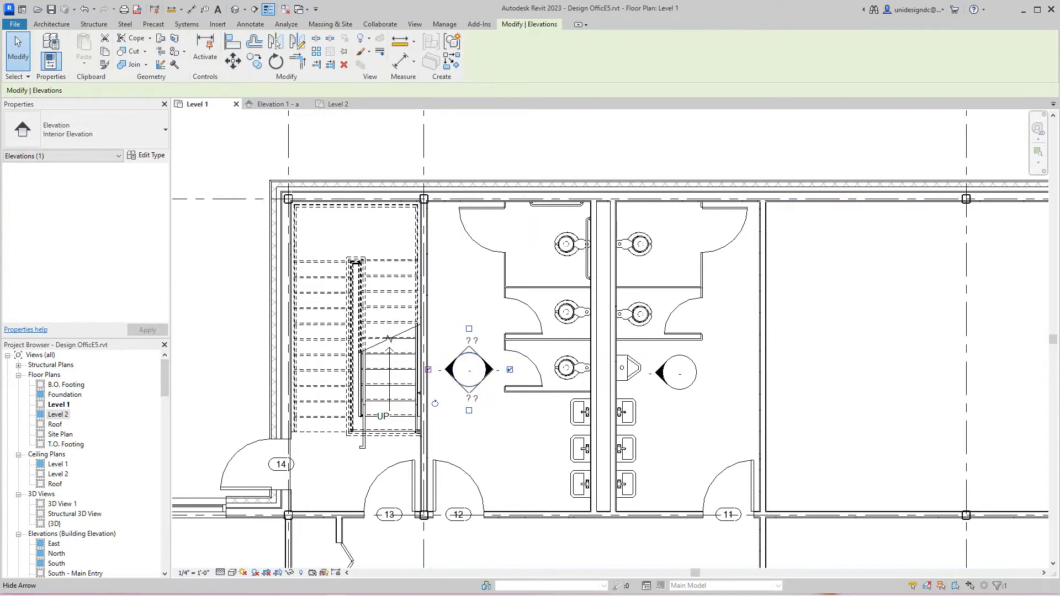
{"action": "key", "text": "Delete"}
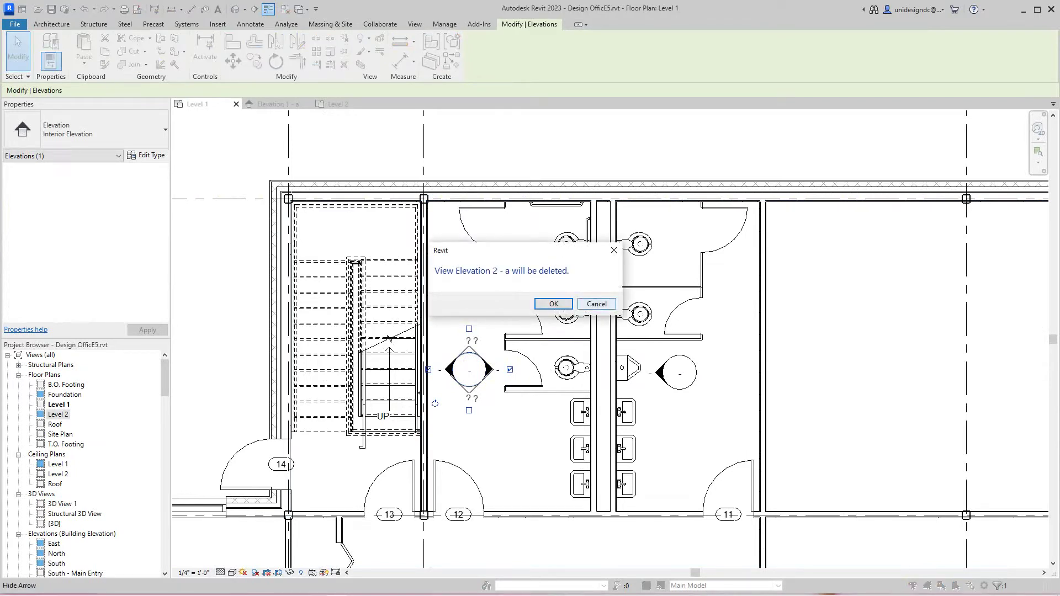
{"action": "key", "text": "Return"}
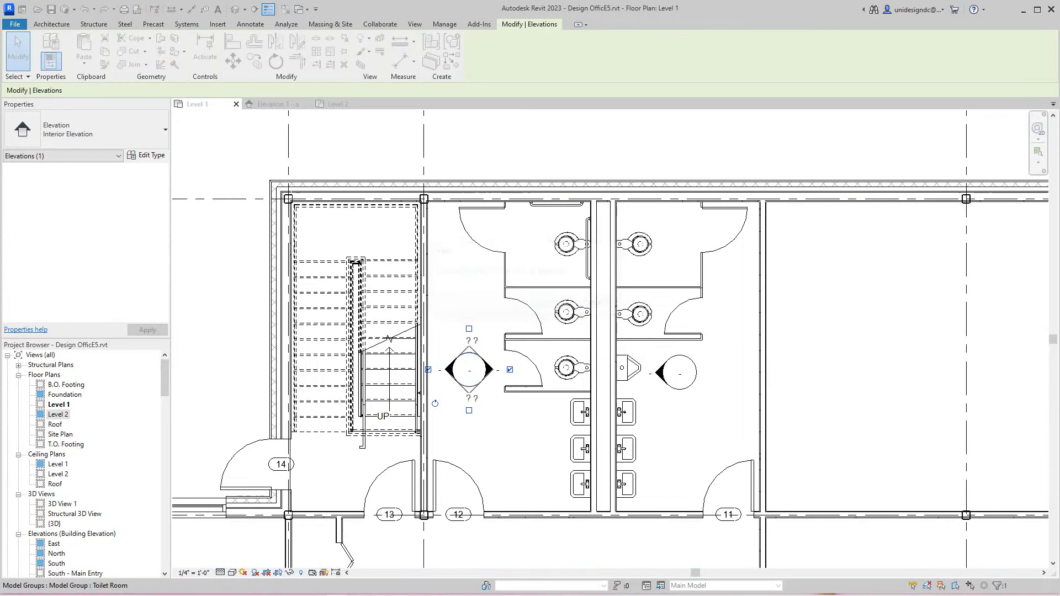
{"action": "scroll", "coordinate": [496, 397], "scroll_direction": "up", "scroll_amount": 2}
{"action": "left_click", "coordinate": [499, 408]}
{"action": "scroll", "coordinate": [498, 408], "scroll_direction": "up", "scroll_amount": 1}
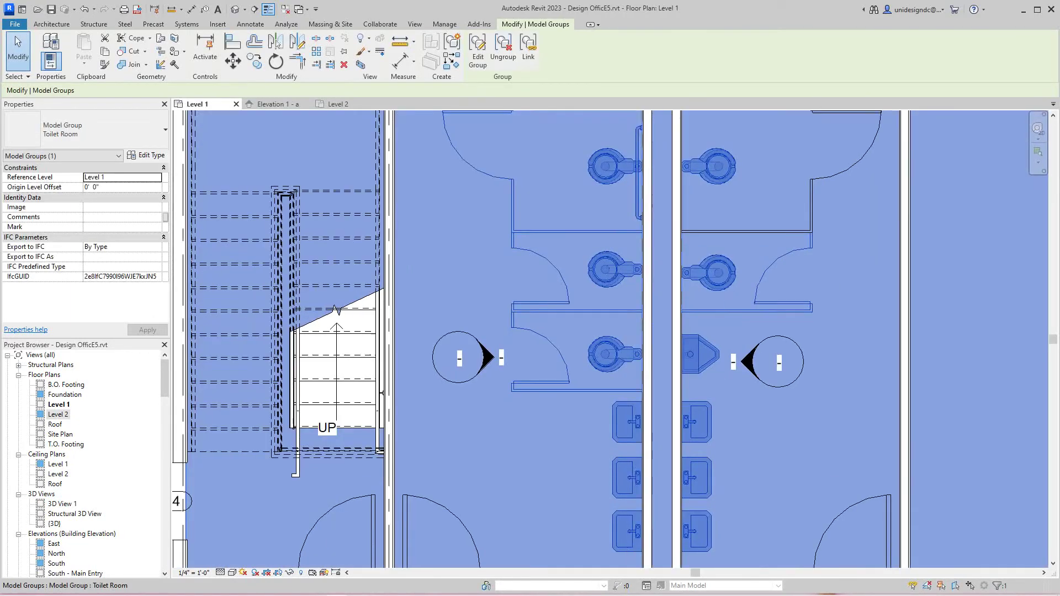
{"action": "key", "text": "Escape"}
- Open the interior elevation that faces the toilet stalls and sinks in the door 12 restroom
{"action": "scroll", "coordinate": [499, 410], "scroll_direction": "down", "scroll_amount": 4}
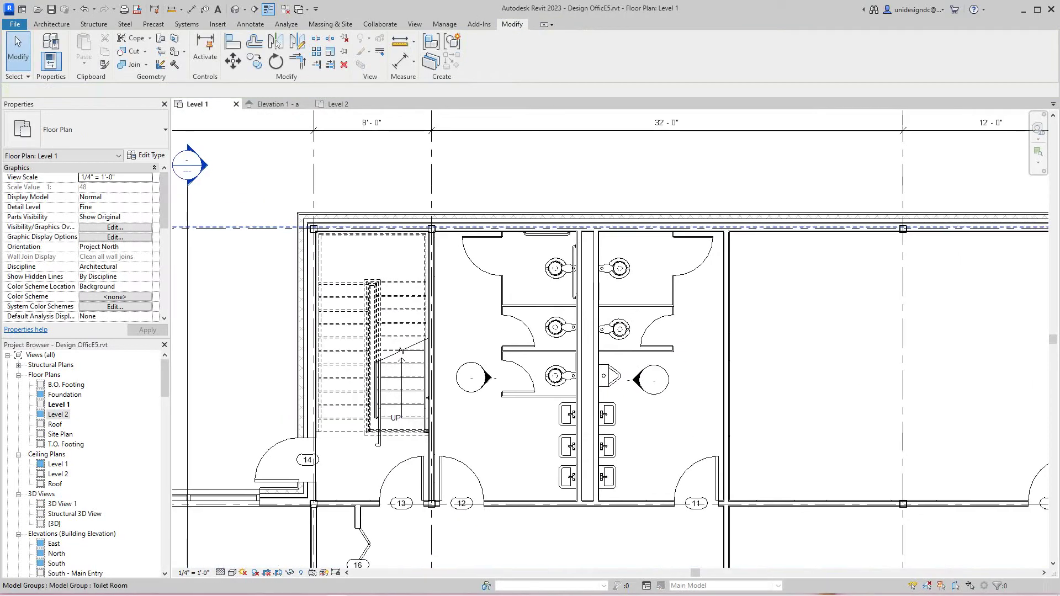
{"action": "scroll", "coordinate": [516, 389], "scroll_direction": "up", "scroll_amount": 4}
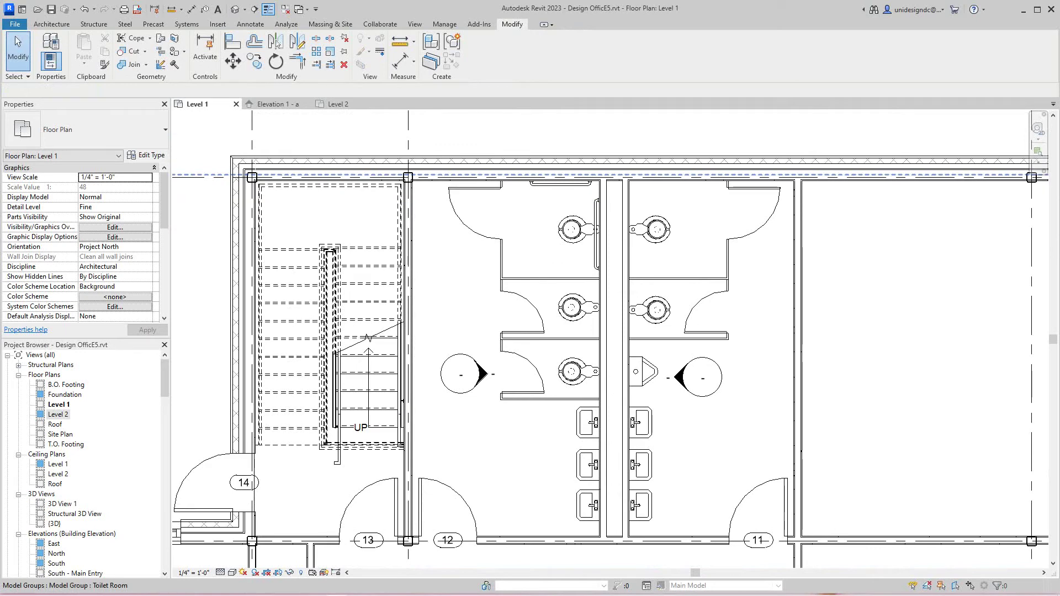
{"action": "scroll", "coordinate": [500, 380], "scroll_direction": "down", "scroll_amount": 2}
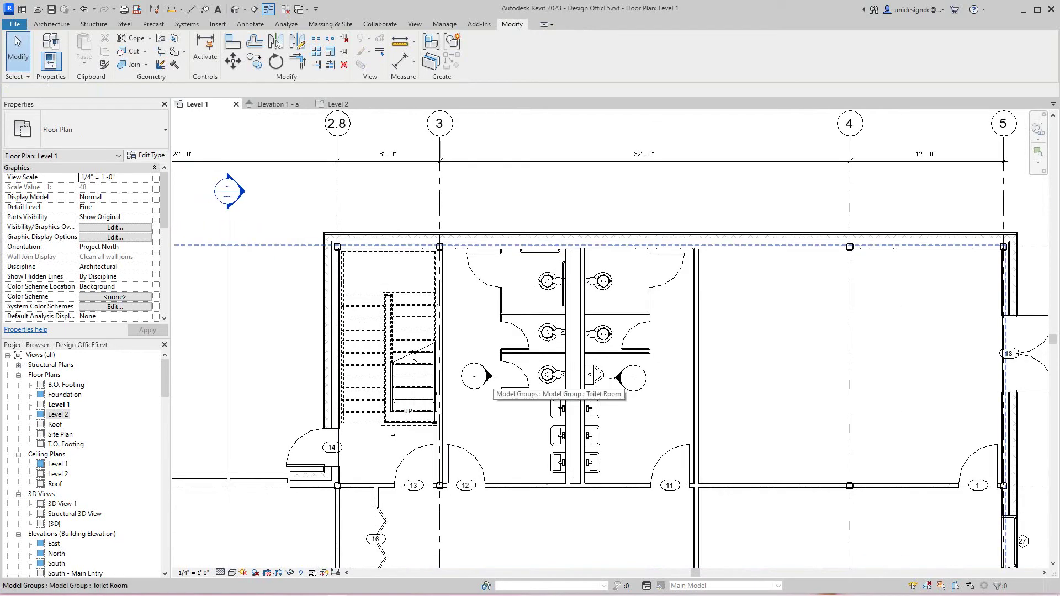
{"action": "double_click", "coordinate": [489, 377]}
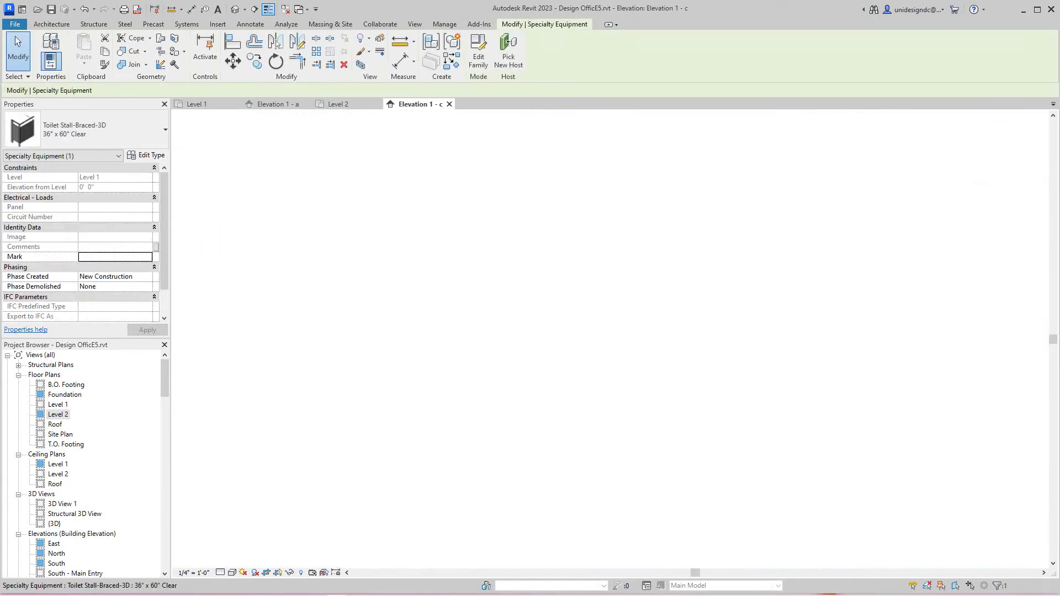
{"action": "left_click", "coordinate": [545, 308]}
{"action": "middle_click_drag", "start_coordinate": [544, 308], "coordinate": [546, 317]}
{"action": "key", "text": "Escape"}
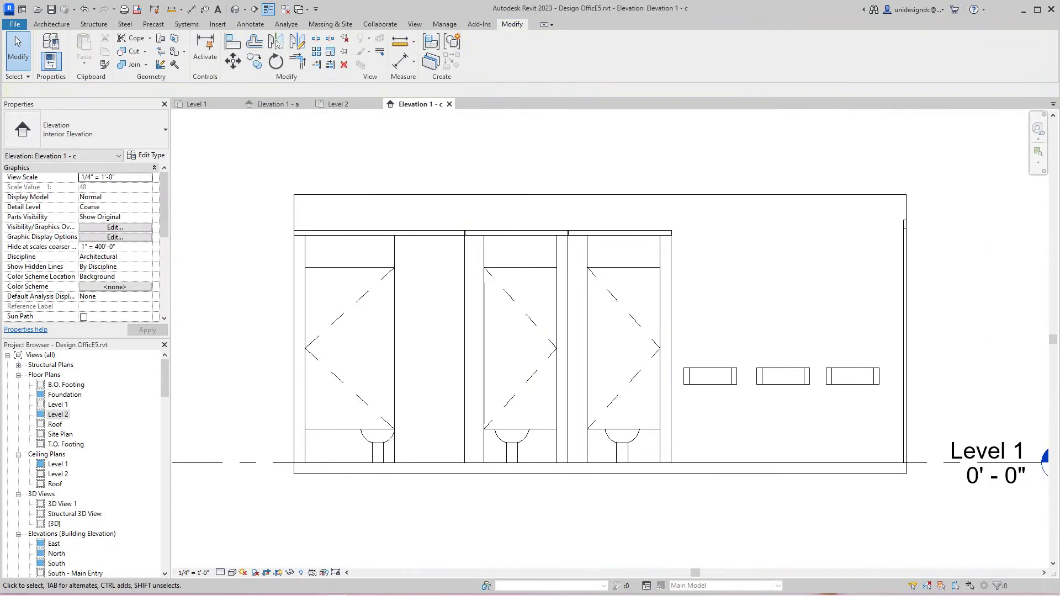
{"action": "scroll", "coordinate": [446, 403], "scroll_direction": "down", "scroll_amount": 1}
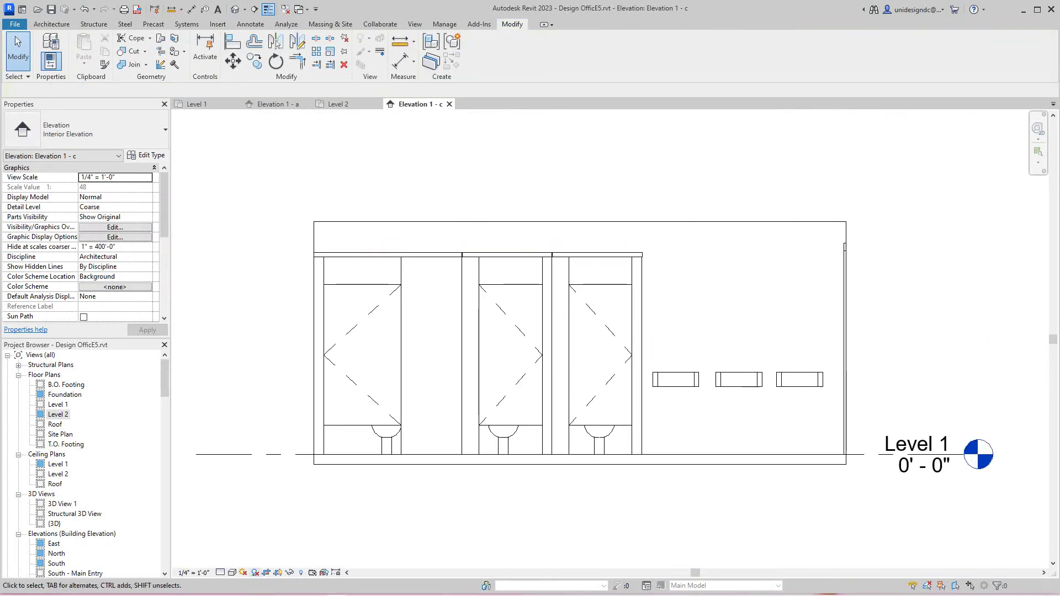
- Set the detail level of the door 12 restroom's interior elevation to Fine
{"action": "left_click", "coordinate": [221, 573]}
{"action": "left_click", "coordinate": [235, 561]}
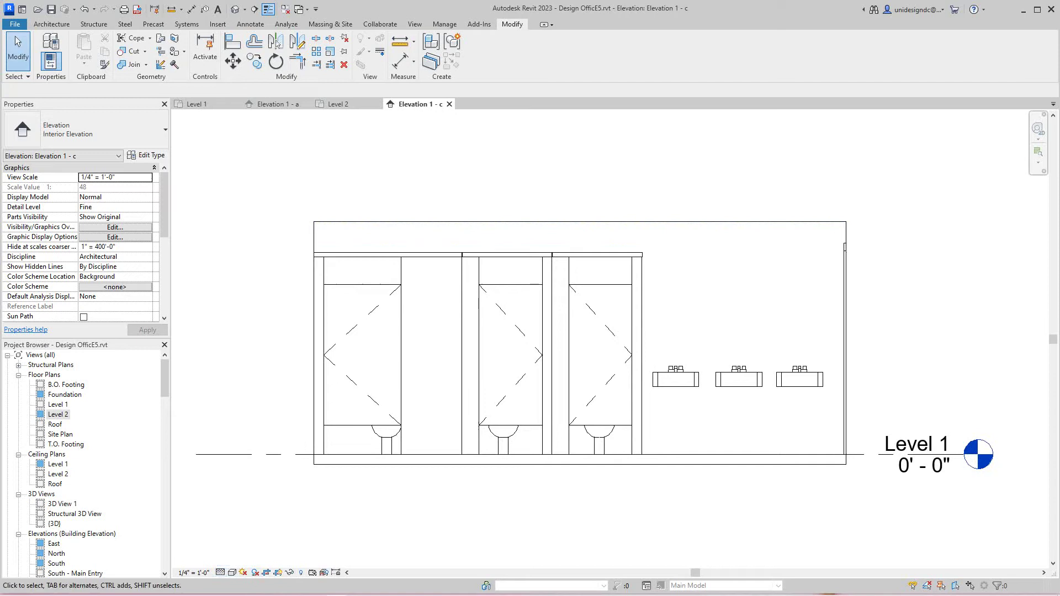
{"action": "scroll", "coordinate": [523, 470], "scroll_direction": "up", "scroll_amount": 1}
{"action": "scroll", "coordinate": [621, 414], "scroll_direction": "down", "scroll_amount": 2}
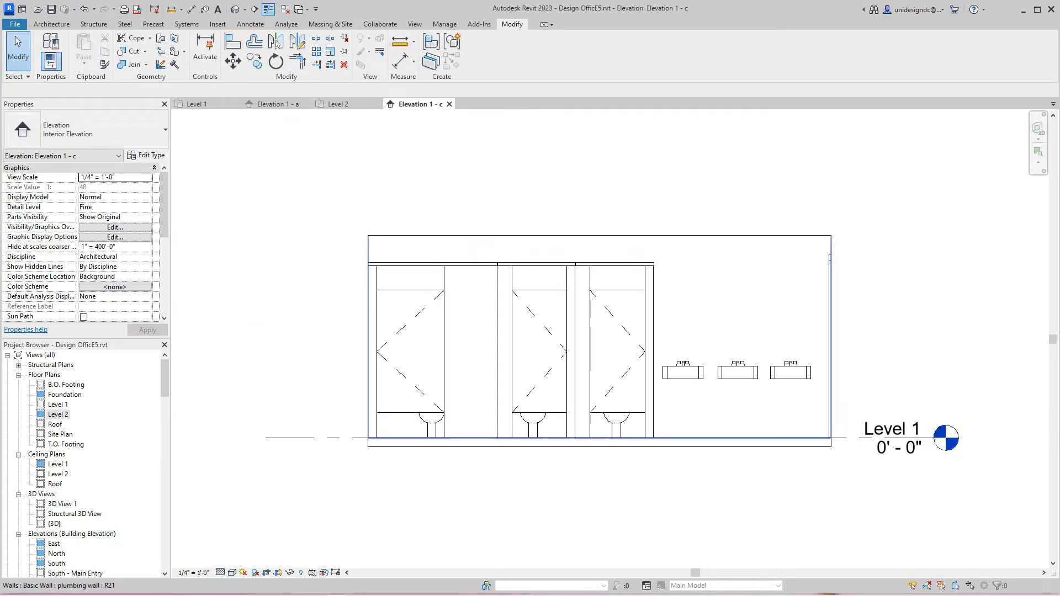
{"action": "middle_click_drag", "start_coordinate": [621, 398], "coordinate": [575, 391]}
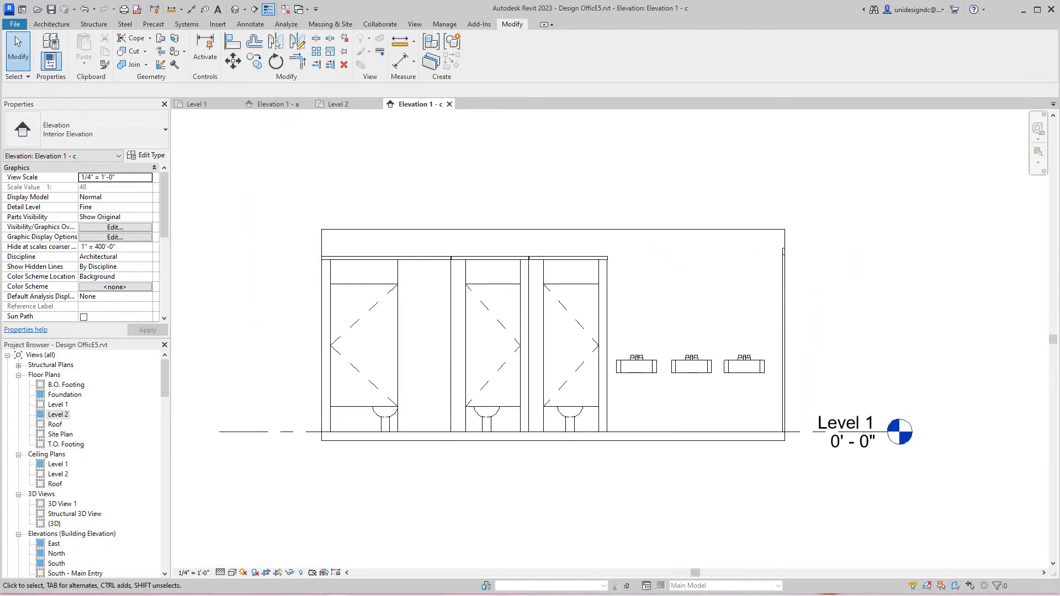
{"action": "scroll", "coordinate": [456, 404], "scroll_direction": "down", "scroll_amount": 1}
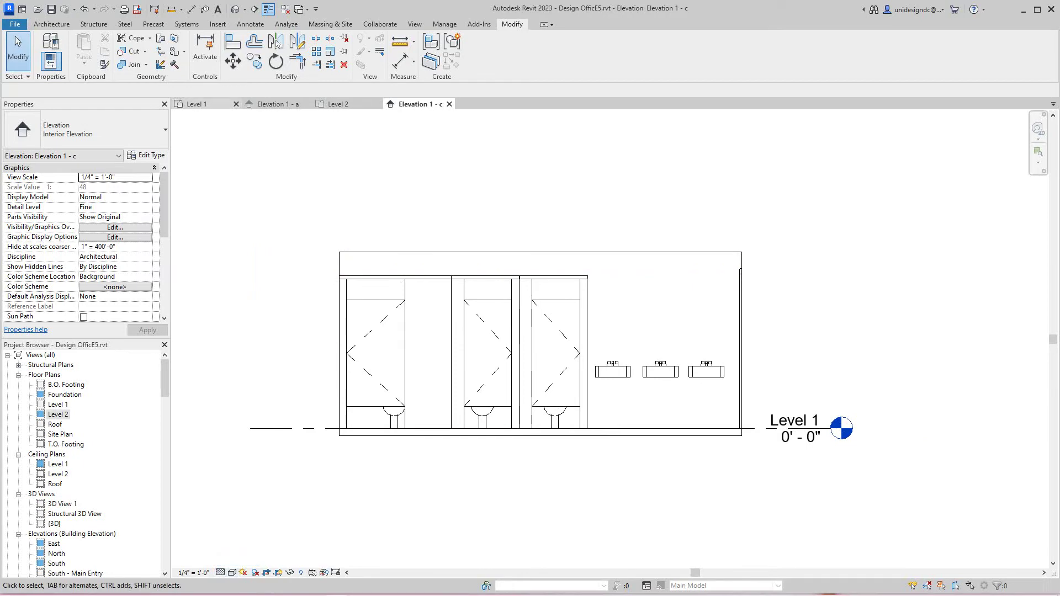
- Return to the Level 1 floor plan and review the restroom group and both elevation markers
{"action": "left_click", "coordinate": [201, 104]}
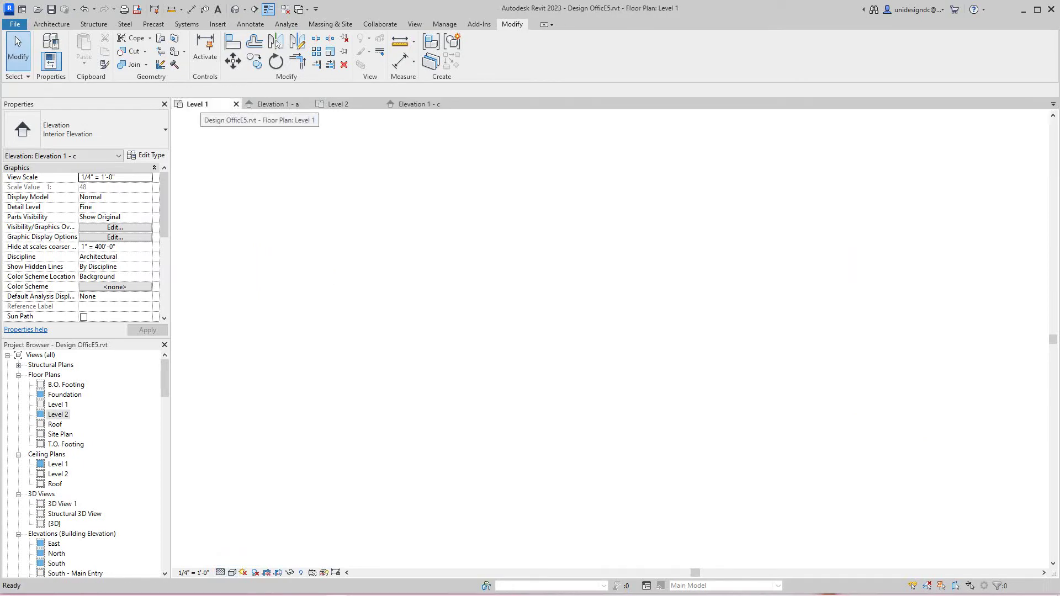
{"action": "scroll", "coordinate": [658, 389], "scroll_direction": "down", "scroll_amount": 1}
{"action": "middle_click_drag", "start_coordinate": [658, 388], "coordinate": [619, 356]}
{"action": "scroll", "coordinate": [623, 334], "scroll_direction": "up", "scroll_amount": 3}
{"action": "scroll", "coordinate": [620, 331], "scroll_direction": "down", "scroll_amount": 4}
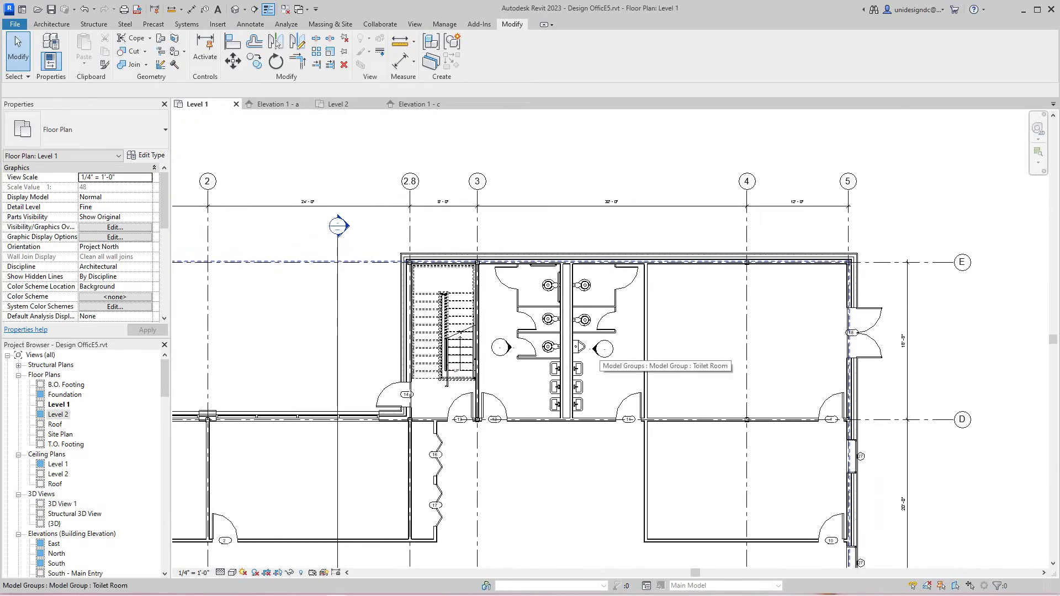
{"action": "scroll", "coordinate": [599, 351], "scroll_direction": "down", "scroll_amount": 2}
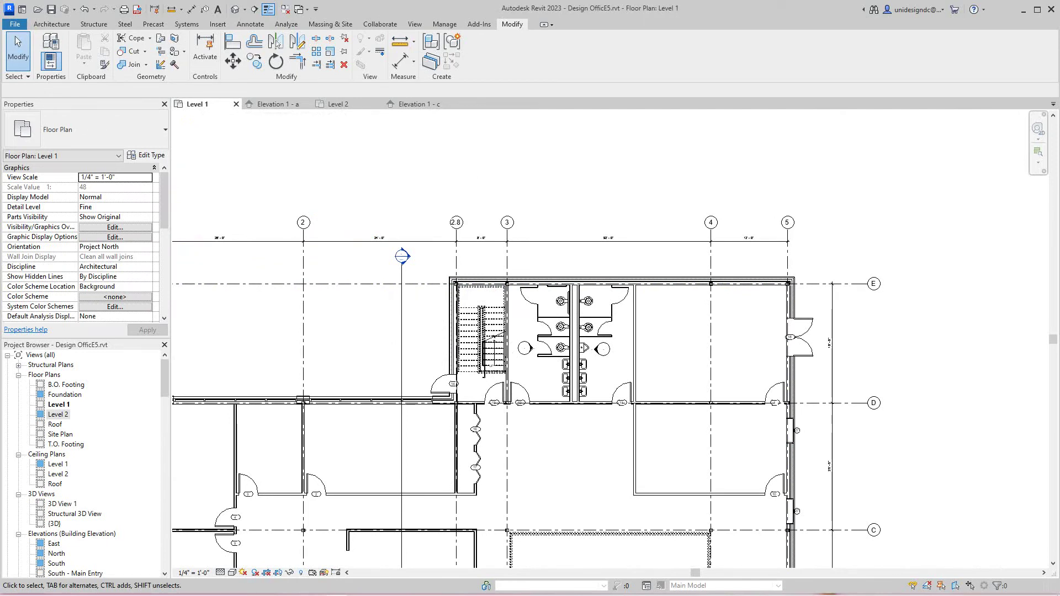
- Open the Level 2 floor plan and examine the whole layout, including the empty rooms between grids D and E
{"action": "left_click", "coordinate": [338, 104]}
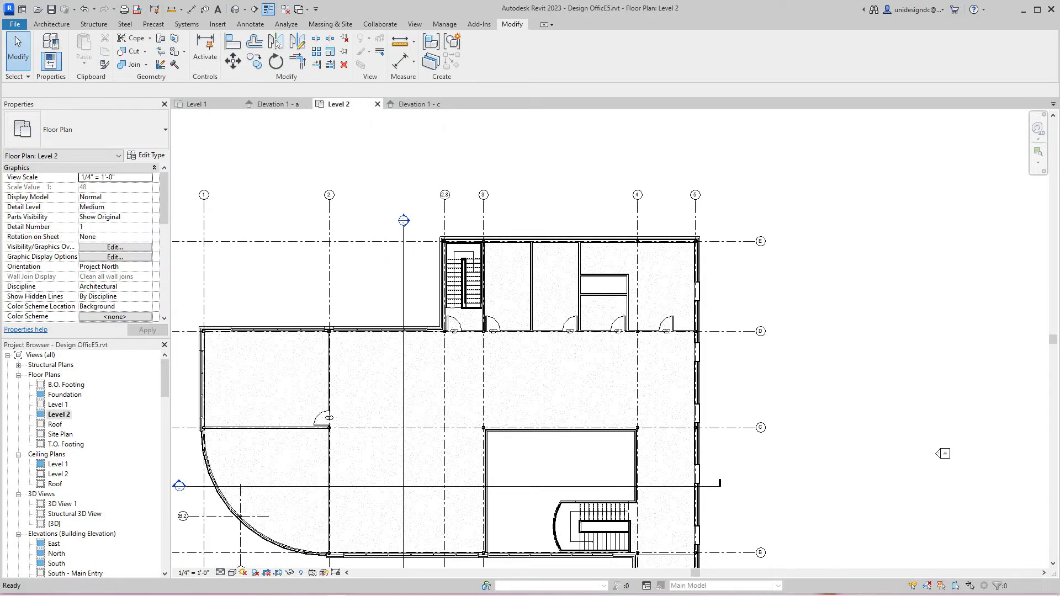
{"action": "middle_click_drag", "start_coordinate": [466, 387], "coordinate": [479, 394]}
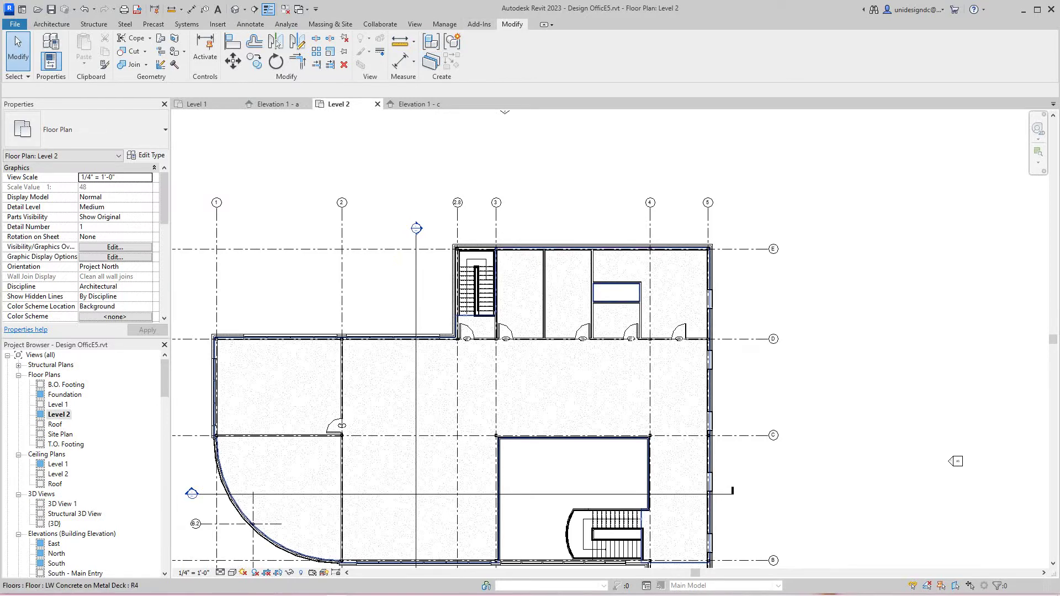
{"action": "scroll", "coordinate": [554, 290], "scroll_direction": "down", "scroll_amount": 3}
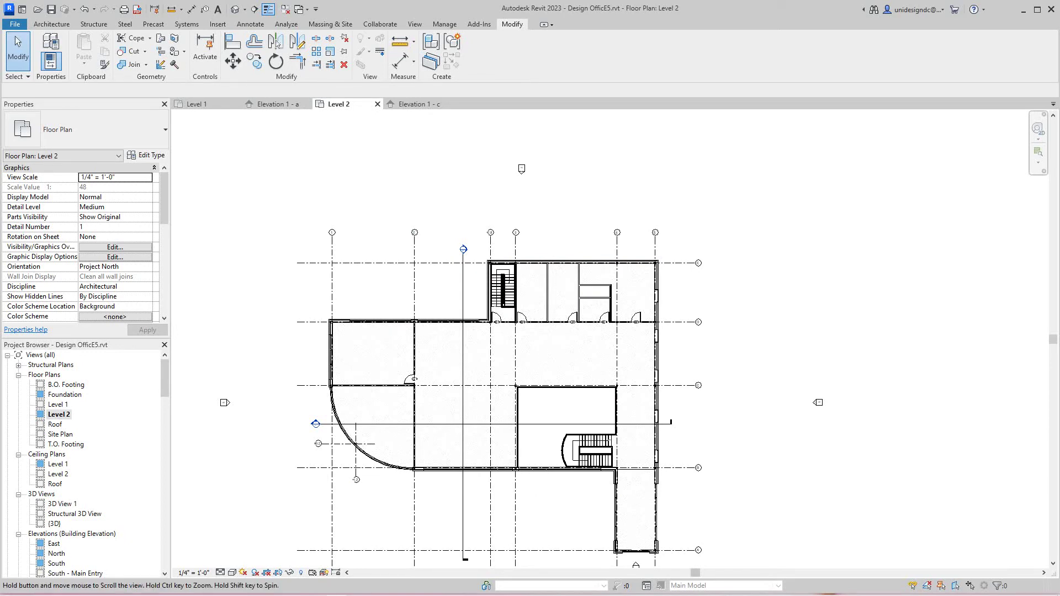
{"action": "scroll", "coordinate": [676, 521], "scroll_direction": "up", "scroll_amount": 4}
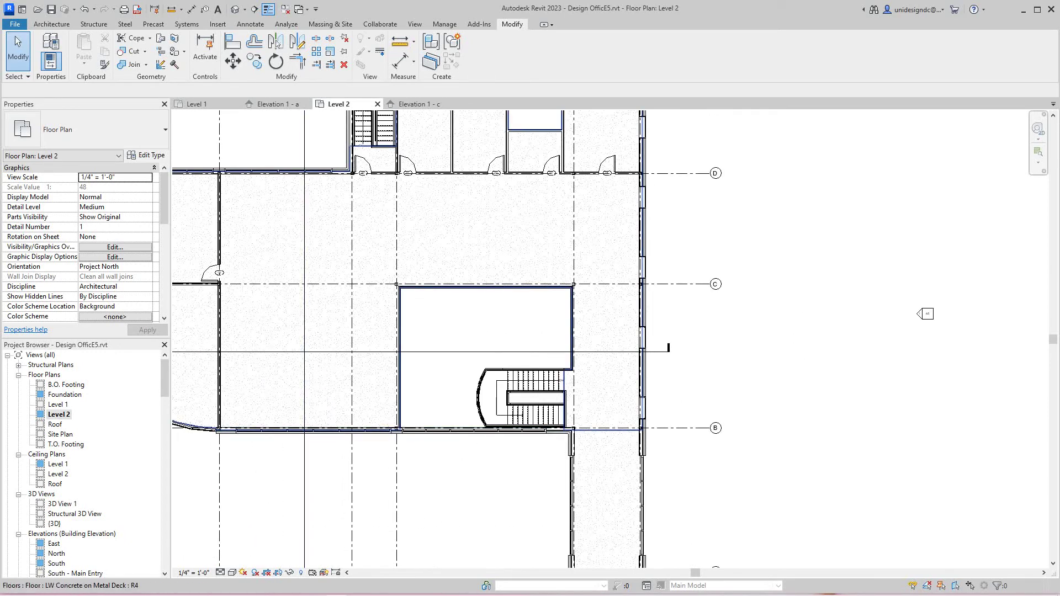
{"action": "middle_click_drag", "start_coordinate": [552, 288], "coordinate": [673, 361]}
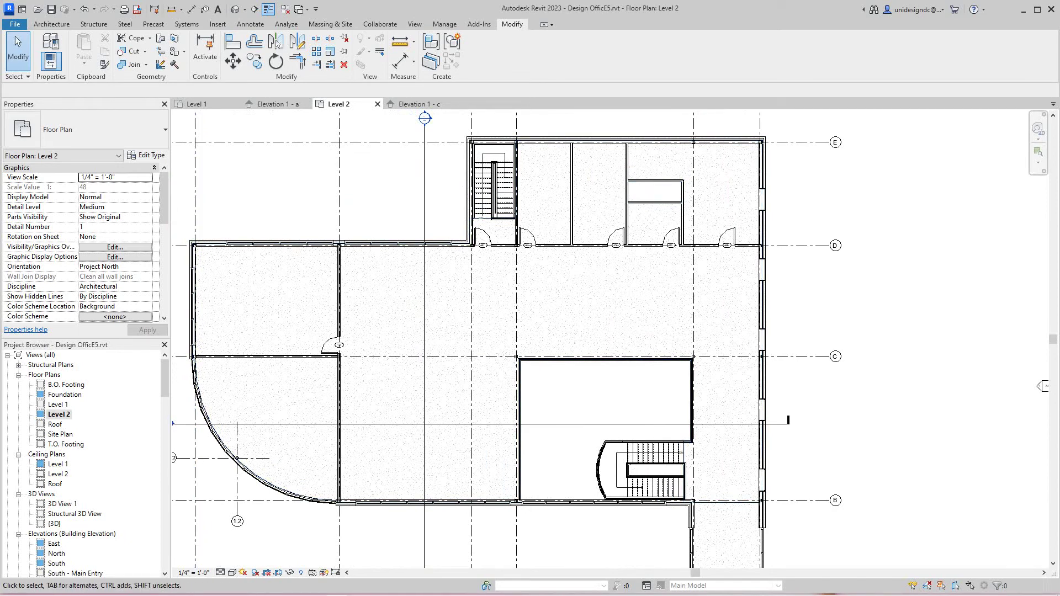
- Switch back to the Level 1 floor plan at the sinks along the plumbing walls between doors 12 and 11
{"action": "left_click", "coordinate": [197, 104]}
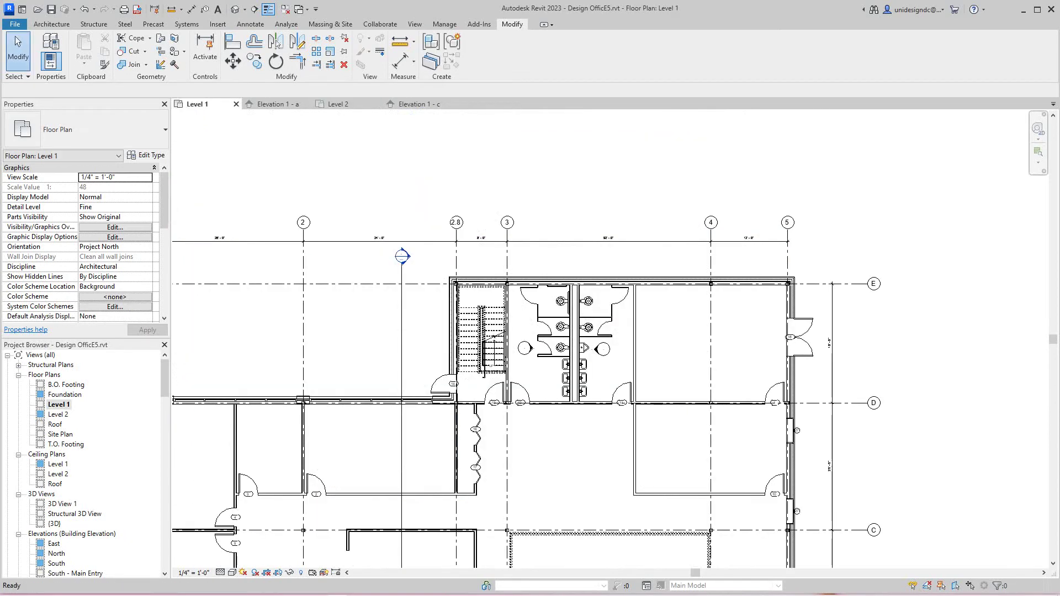
{"action": "scroll", "coordinate": [604, 341], "scroll_direction": "up", "scroll_amount": 1}
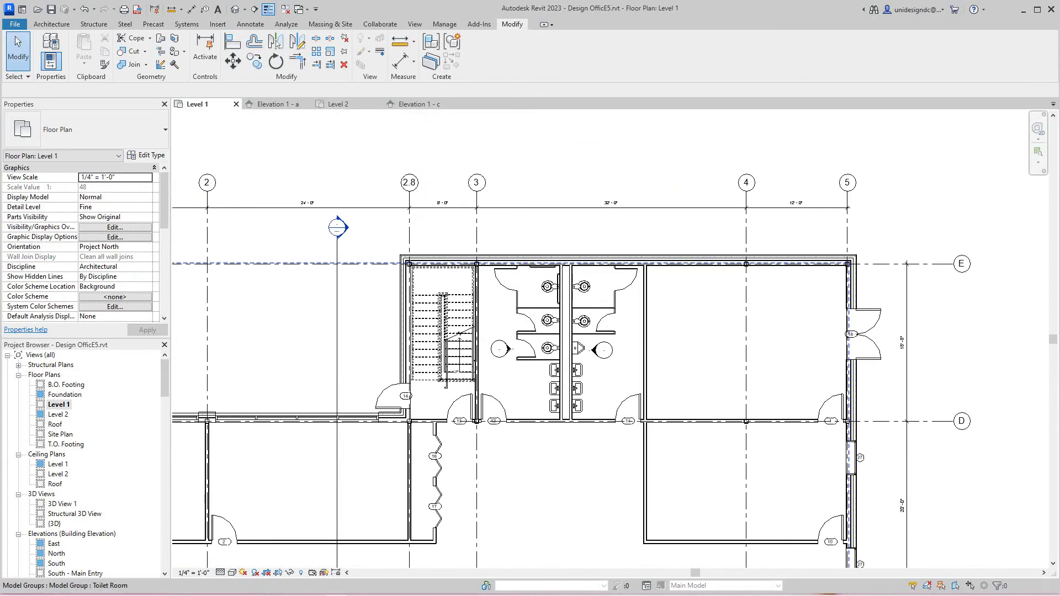
{"action": "scroll", "coordinate": [627, 342], "scroll_direction": "up", "scroll_amount": 5}
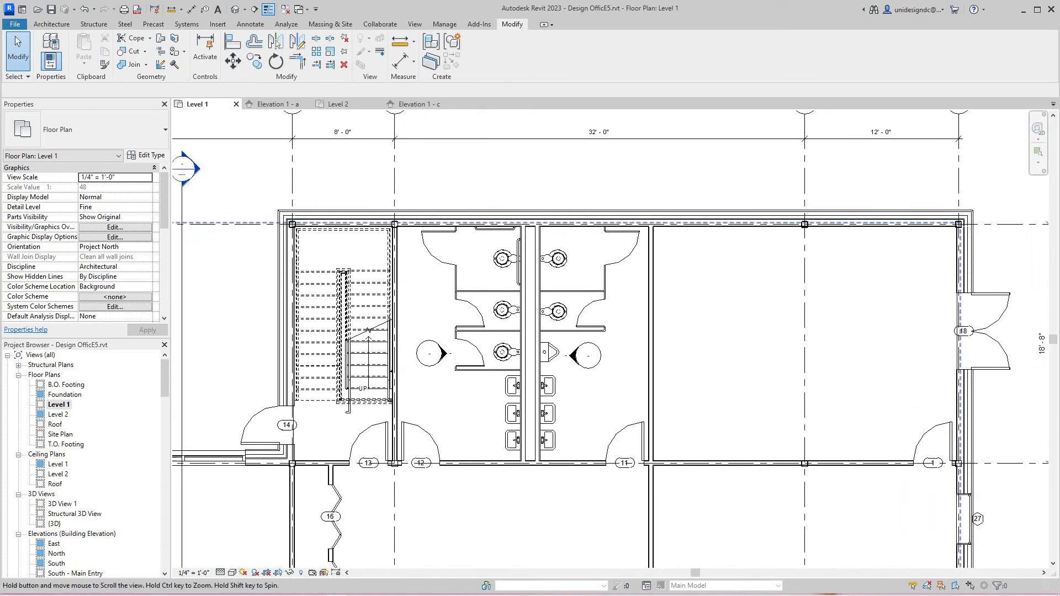
{"action": "middle_click_drag", "start_coordinate": [627, 342], "coordinate": [622, 280]}
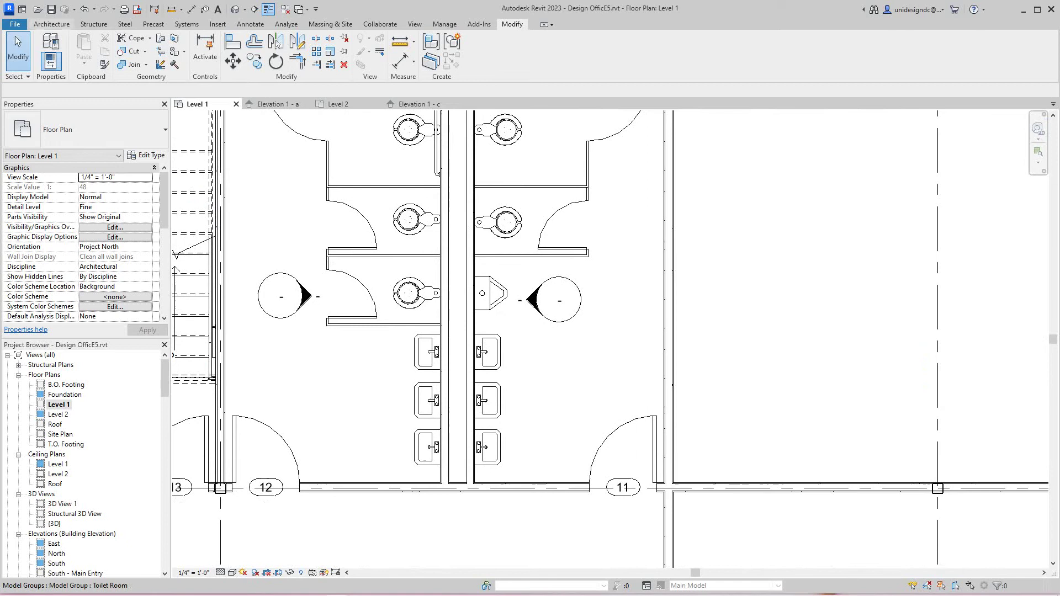
- Place a Urinal Screen-3D 36" O.C. component on the plumbing wall between the urinal and the nearest sink in the door 11 restroom
{"action": "left_click", "coordinate": [52, 24]}
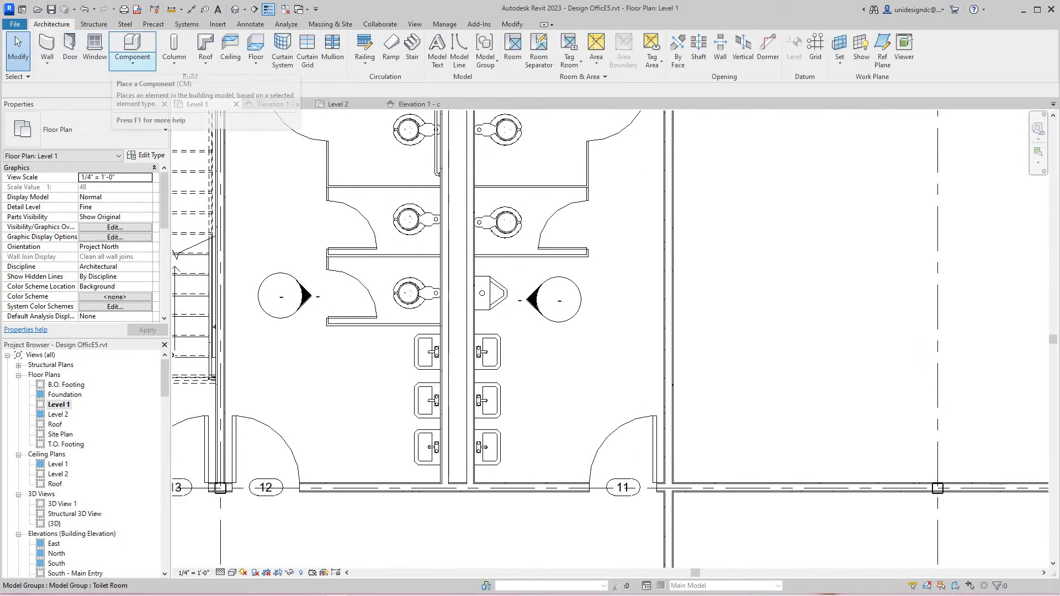
{"action": "left_click", "coordinate": [133, 62]}
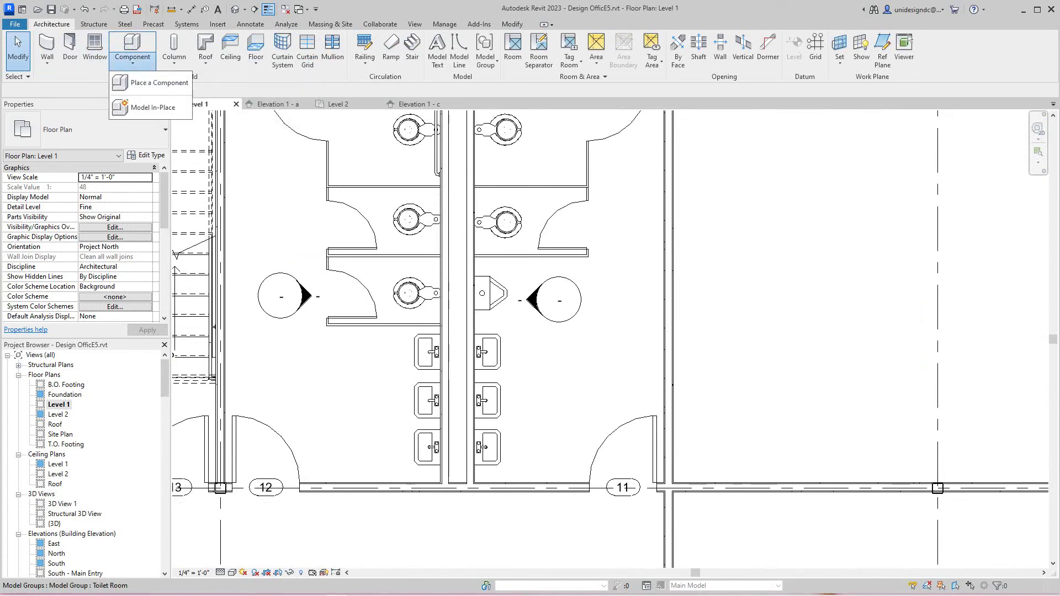
{"action": "left_click", "coordinate": [152, 83]}
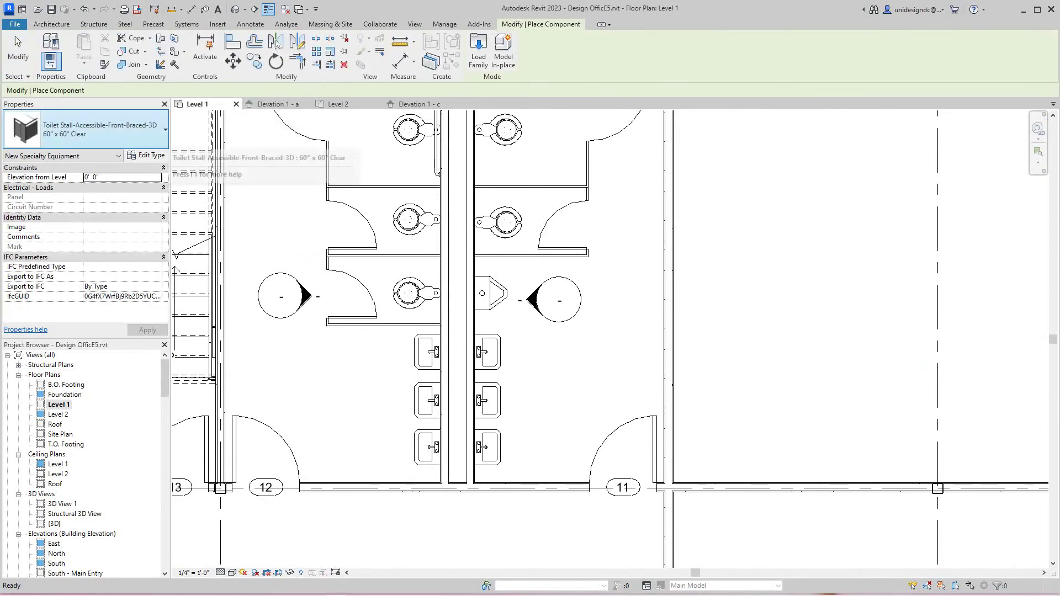
{"action": "left_click", "coordinate": [163, 131]}
{"action": "scroll", "coordinate": [83, 236], "scroll_direction": "down", "scroll_amount": 6}
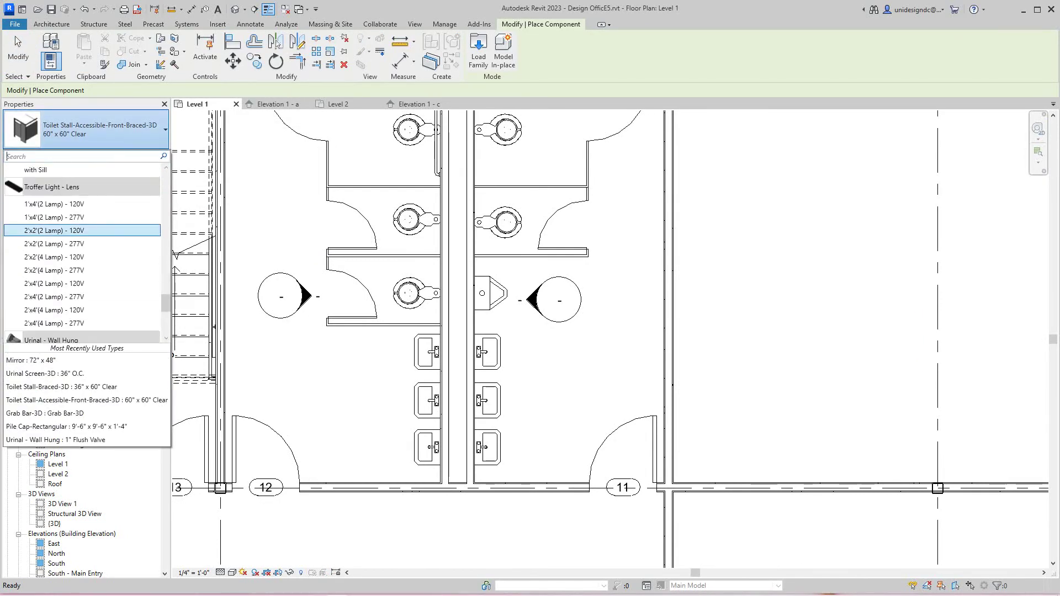
{"action": "scroll", "coordinate": [83, 227], "scroll_direction": "down", "scroll_amount": 5}
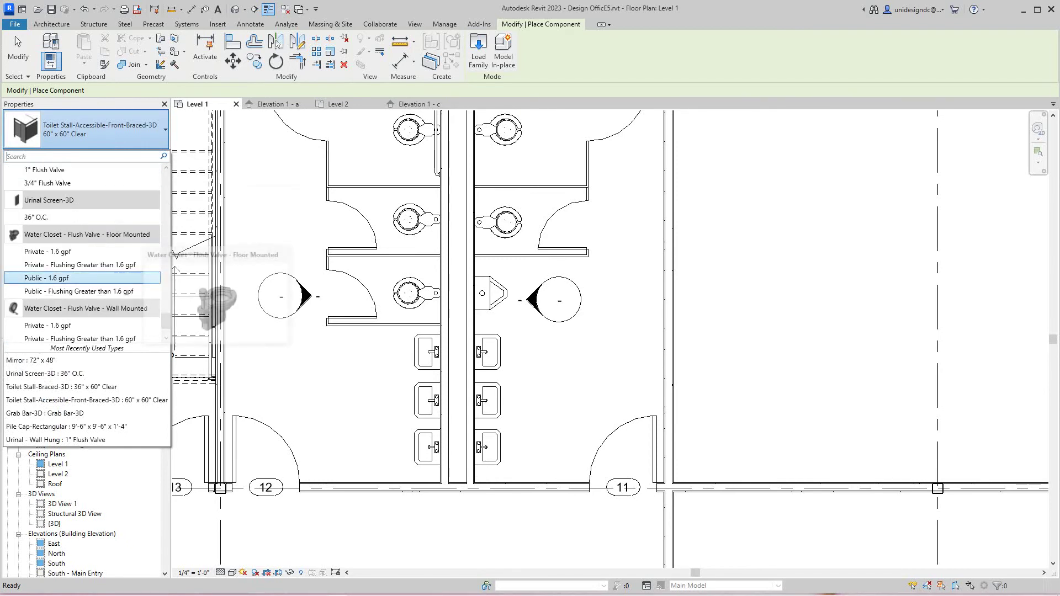
{"action": "scroll", "coordinate": [83, 212], "scroll_direction": "up", "scroll_amount": 3}
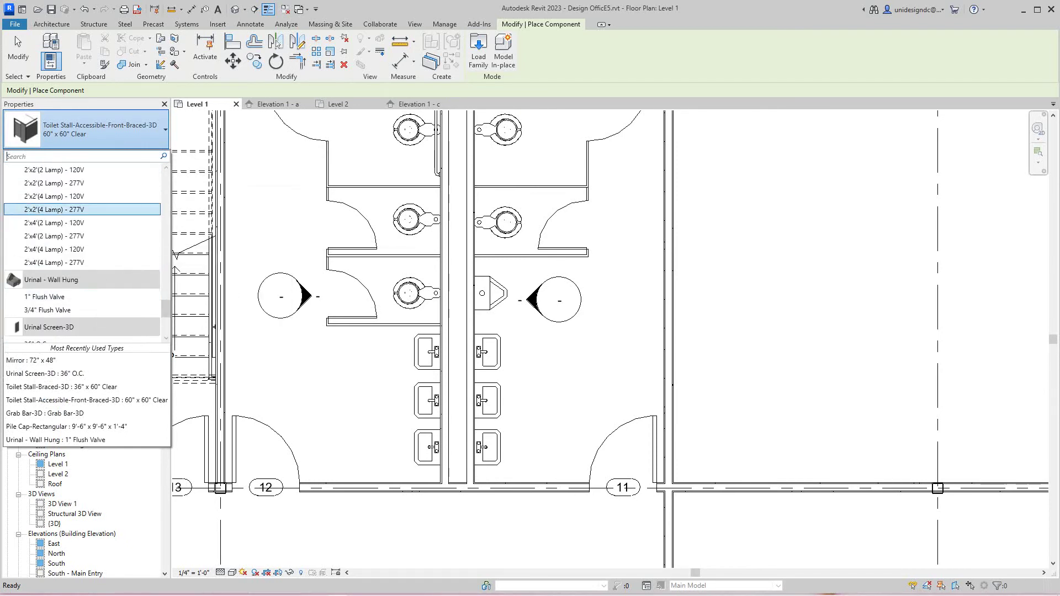
{"action": "scroll", "coordinate": [82, 232], "scroll_direction": "down", "scroll_amount": 2}
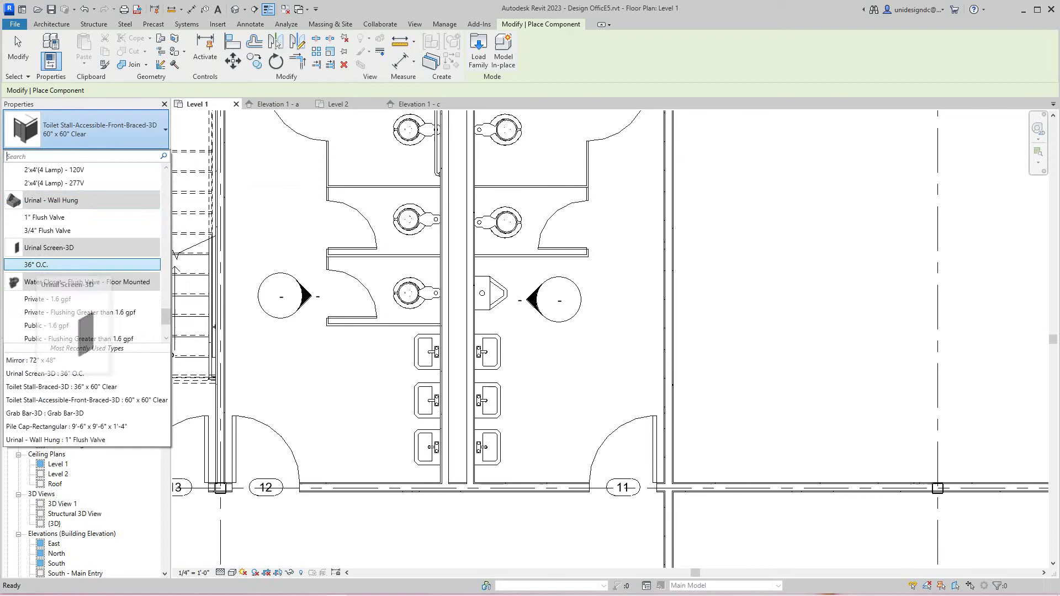
{"action": "scroll", "coordinate": [83, 265], "scroll_direction": "down", "scroll_amount": 1}
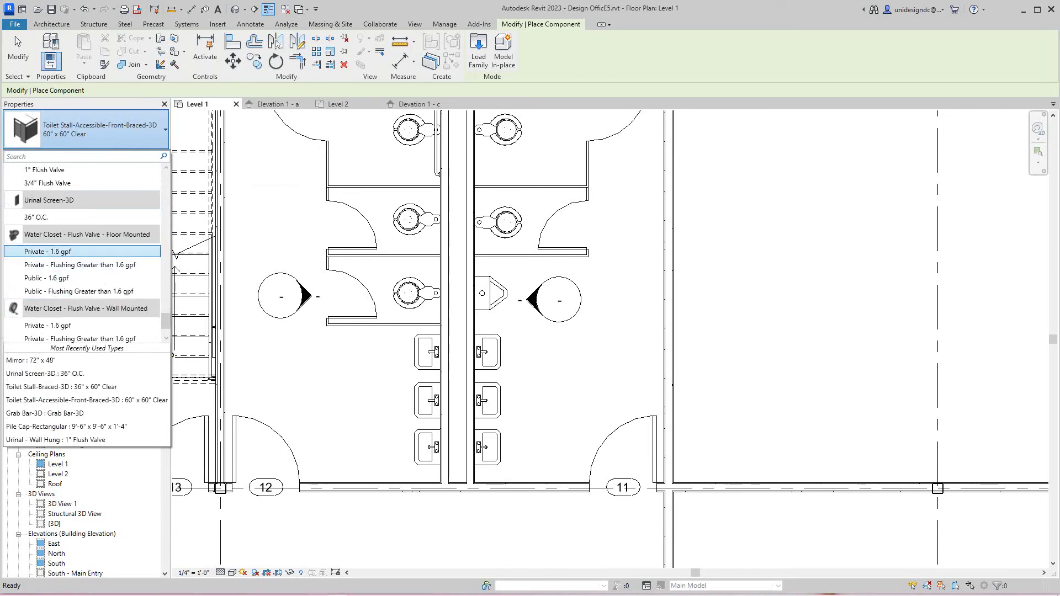
{"action": "left_click", "coordinate": [50, 217]}
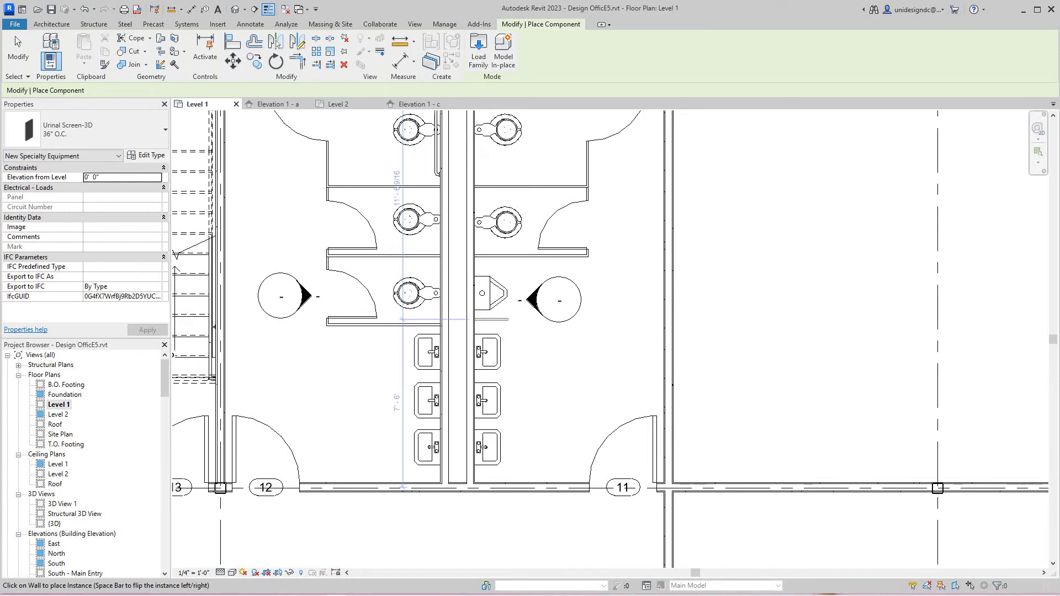
- Place a 96" x 48" Mirror component on the wall behind the three sinks in the door 11 restroom
{"action": "scroll", "coordinate": [580, 329], "scroll_direction": "down", "scroll_amount": 2}
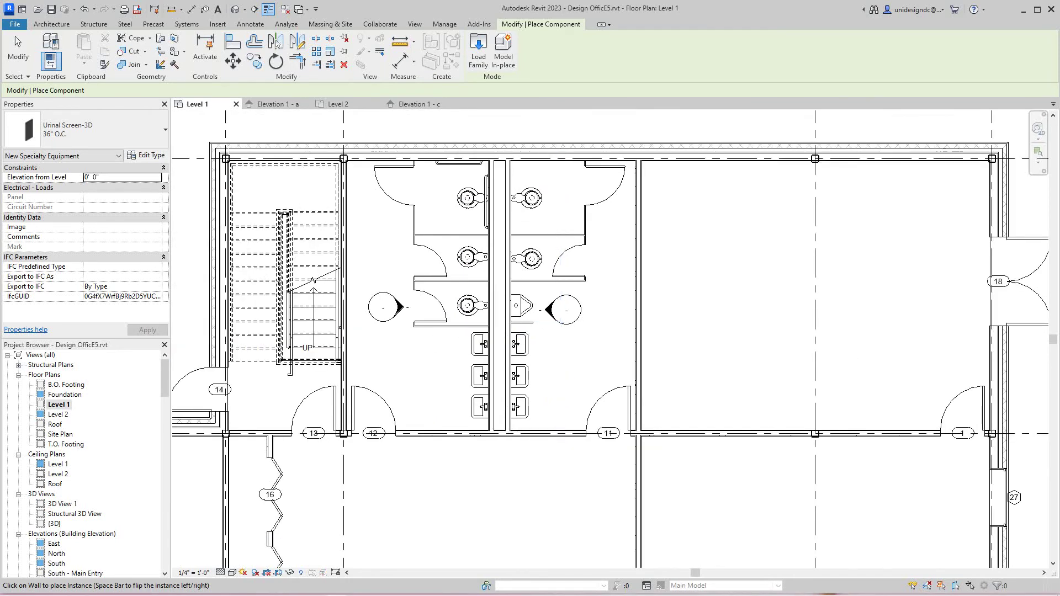
{"action": "scroll", "coordinate": [543, 341], "scroll_direction": "down", "scroll_amount": 2}
{"action": "middle_click_drag", "start_coordinate": [542, 340], "coordinate": [541, 313]}
{"action": "scroll", "coordinate": [541, 313], "scroll_direction": "up", "scroll_amount": 3}
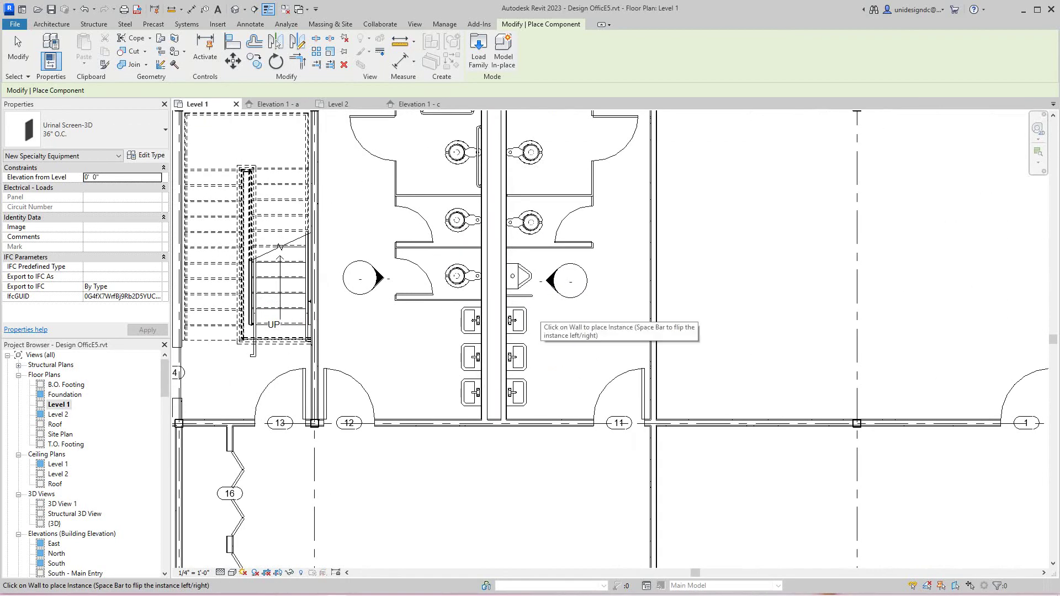
{"action": "scroll", "coordinate": [539, 323], "scroll_direction": "down", "scroll_amount": 3}
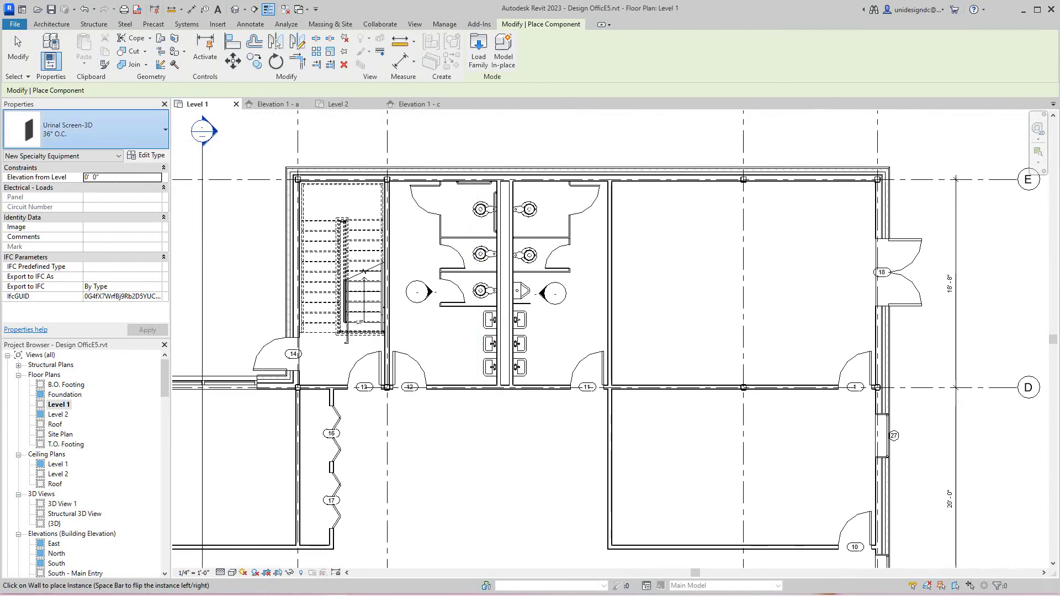
{"action": "left_click", "coordinate": [160, 131]}
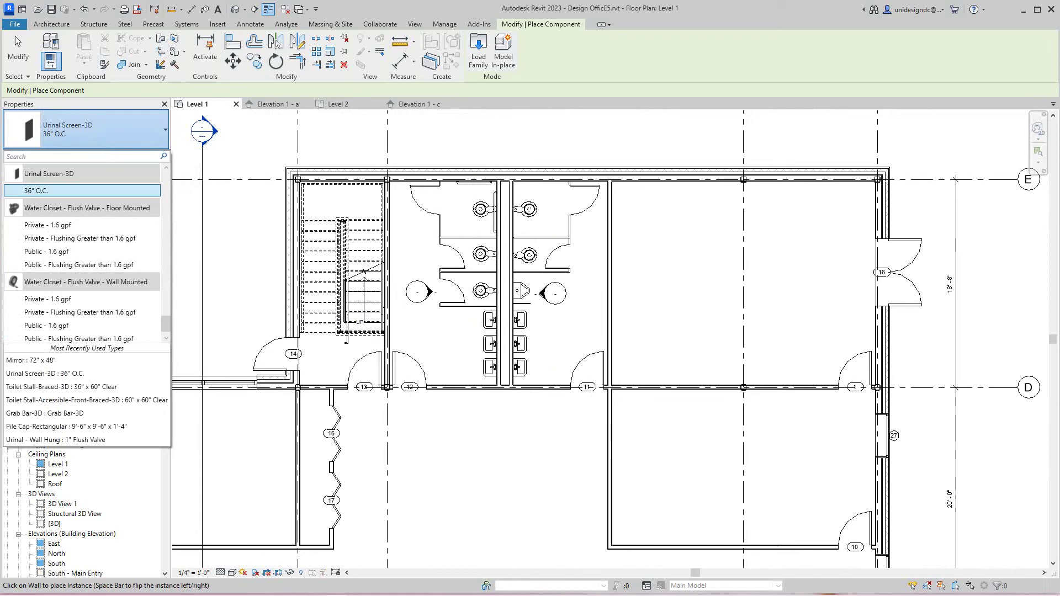
{"action": "type", "text": "MIR"}
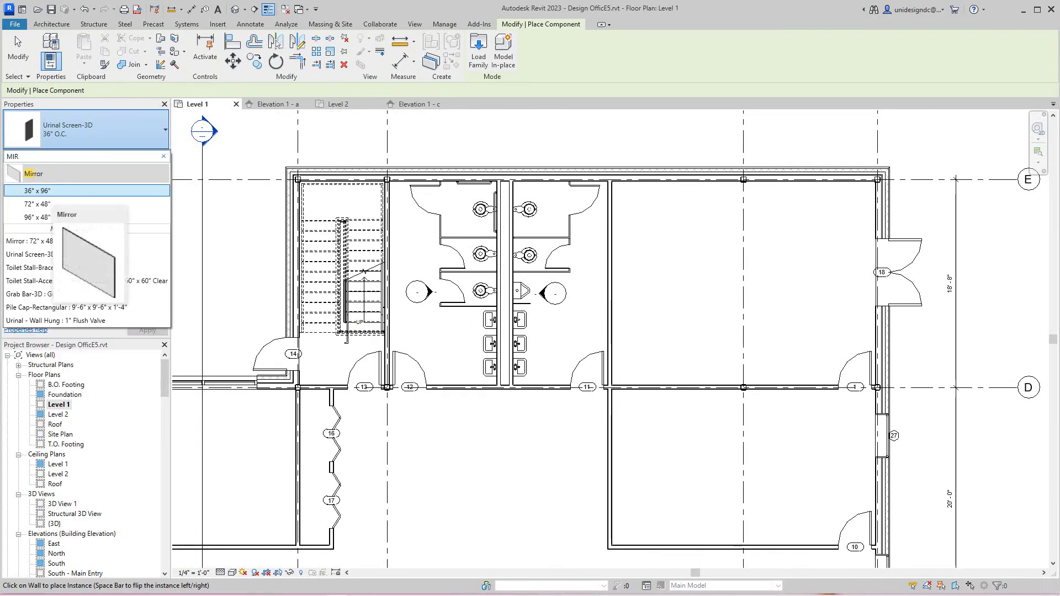
{"action": "key", "text": "Escape"}
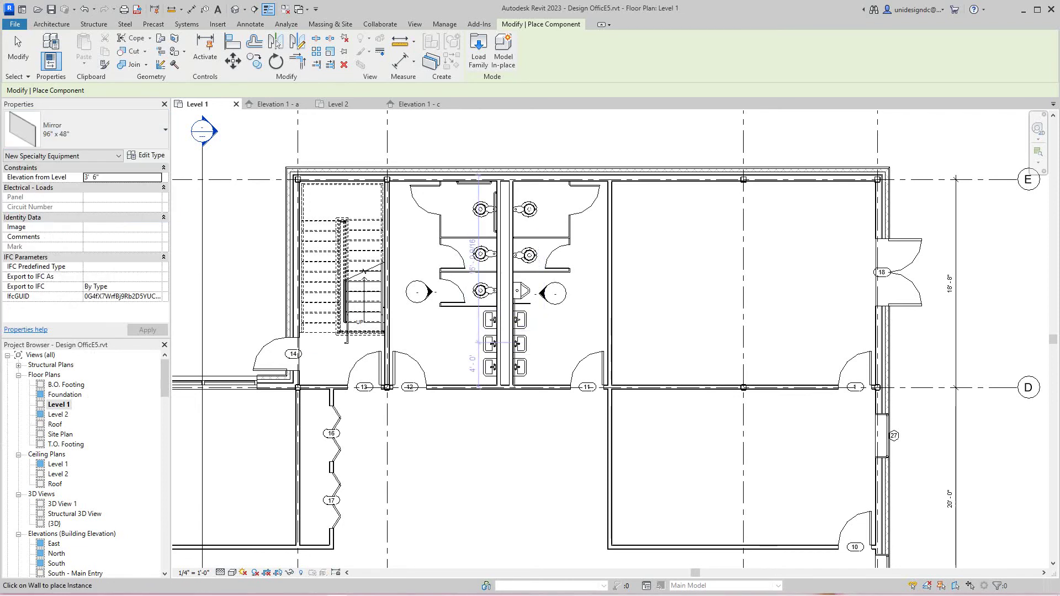
{"action": "key", "text": "Escape"}
{"action": "key", "text": "Escape"}
- Change the mirror behind the door 11 restroom's sinks to the 72" x 48" type
{"action": "scroll", "coordinate": [528, 324], "scroll_direction": "up", "scroll_amount": 5}
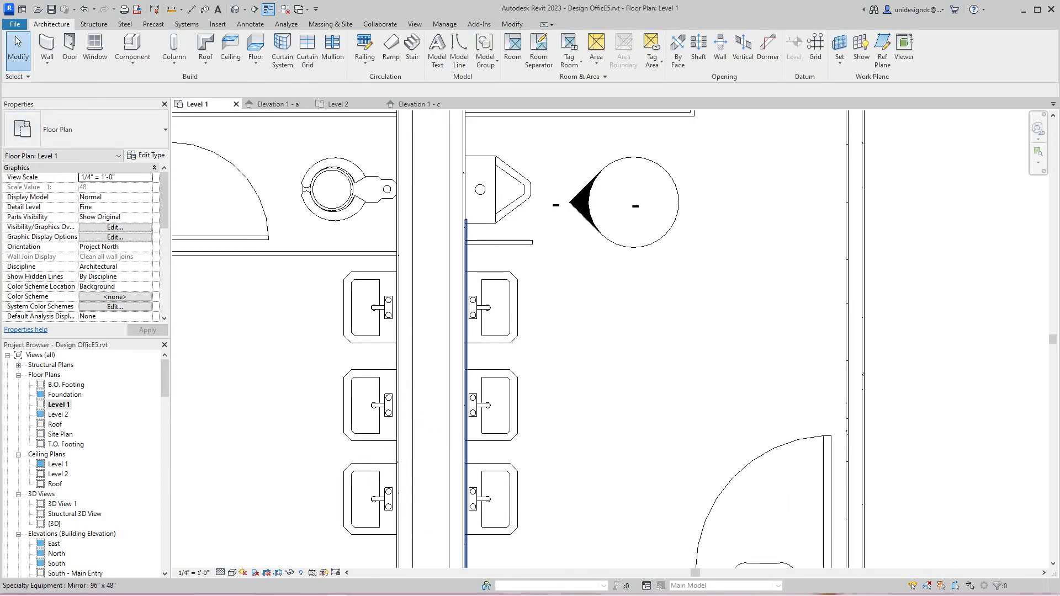
{"action": "left_click", "coordinate": [465, 265]}
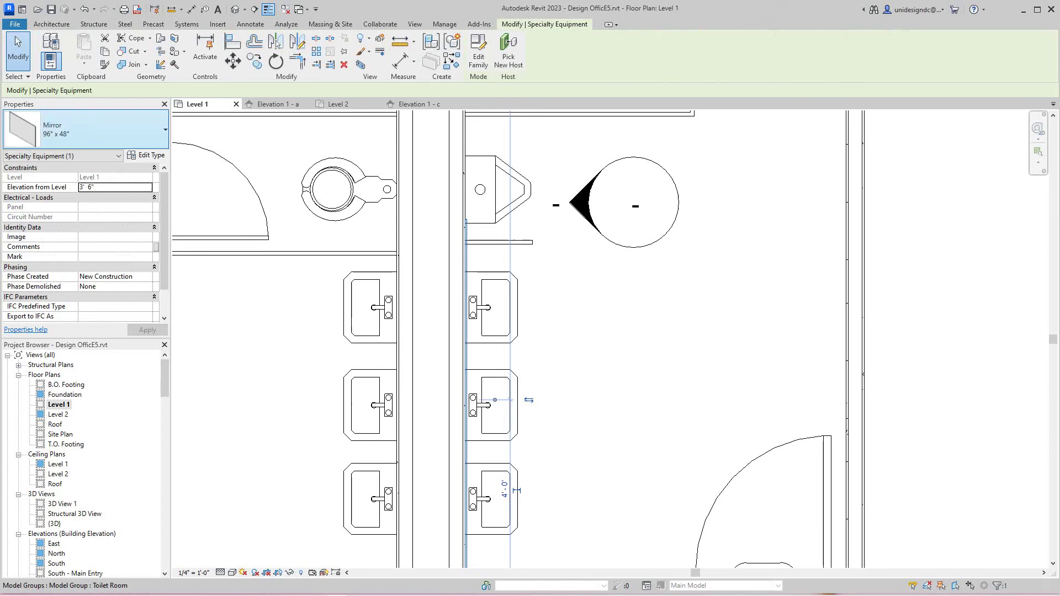
{"action": "left_click", "coordinate": [83, 130]}
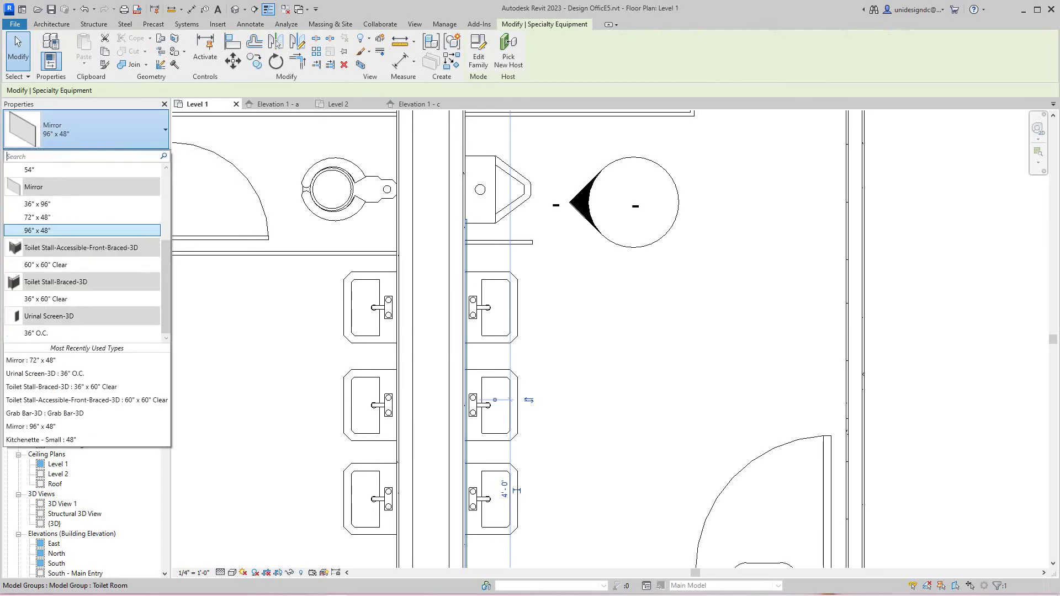
{"action": "left_click", "coordinate": [37, 217]}
{"action": "scroll", "coordinate": [266, 224], "scroll_direction": "down", "scroll_amount": 1}
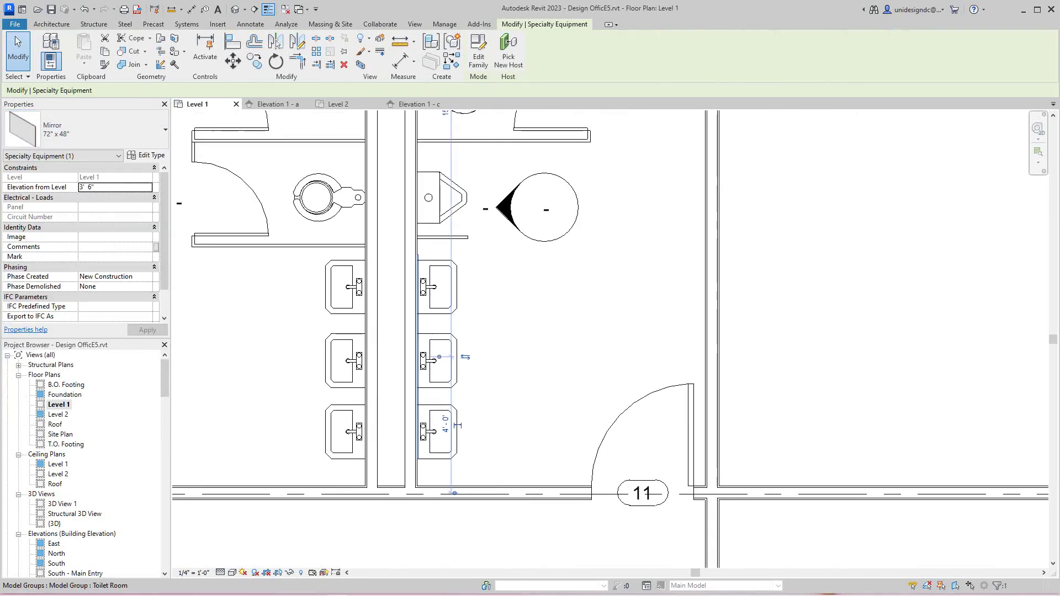
{"action": "middle_click_drag", "start_coordinate": [266, 224], "coordinate": [273, 221]}
{"action": "key", "text": "Escape"}
- Open the door 11 restroom's interior elevation and set its visual style to Shaded
{"action": "scroll", "coordinate": [588, 376], "scroll_direction": "down", "scroll_amount": 5}
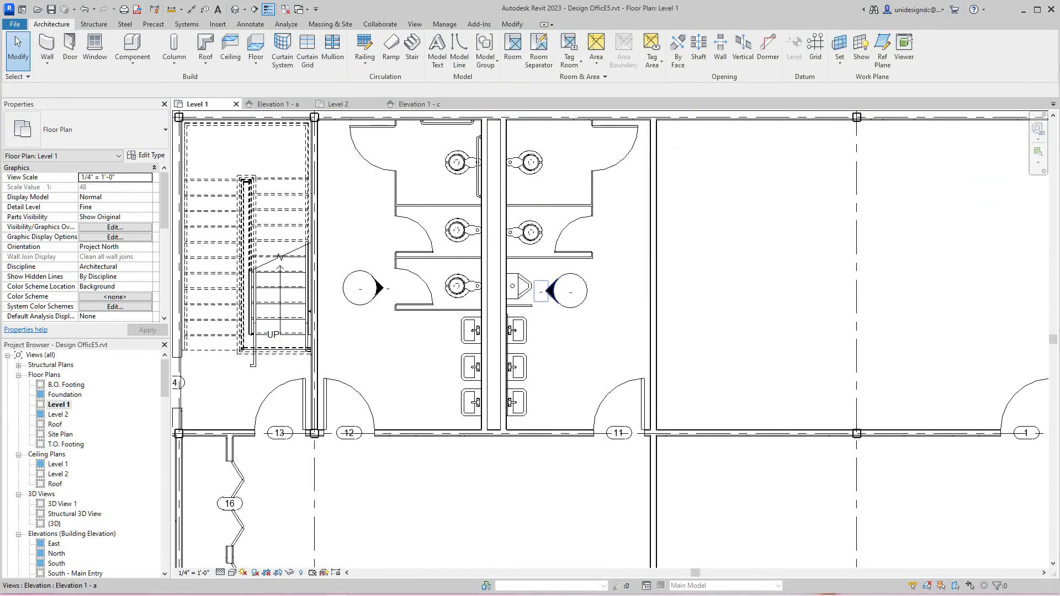
{"action": "double_click", "coordinate": [542, 291]}
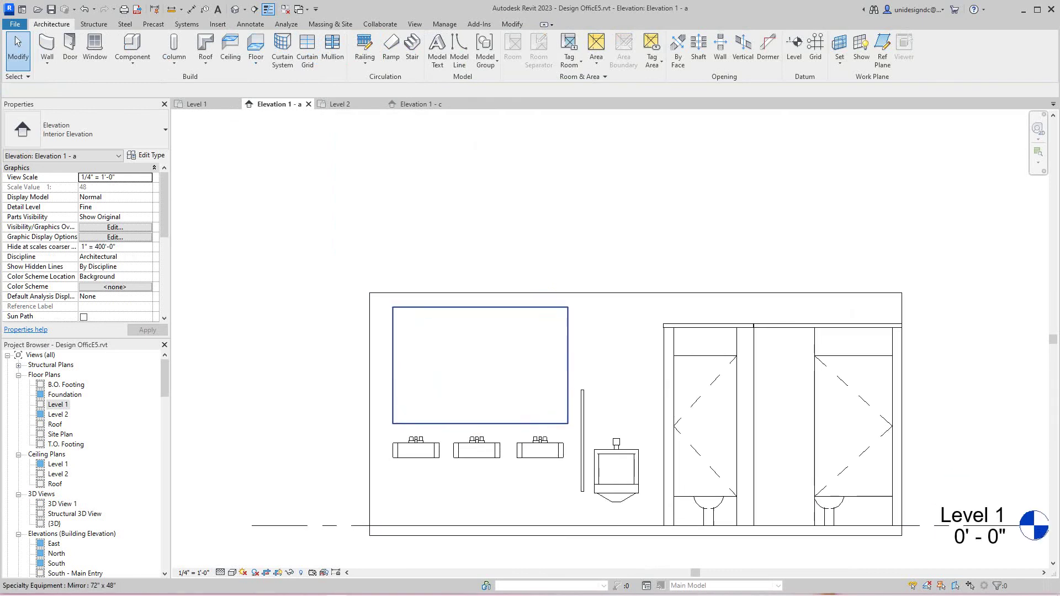
{"action": "middle_click_drag", "start_coordinate": [503, 425], "coordinate": [379, 340]}
{"action": "scroll", "coordinate": [352, 346], "scroll_direction": "up", "scroll_amount": 1}
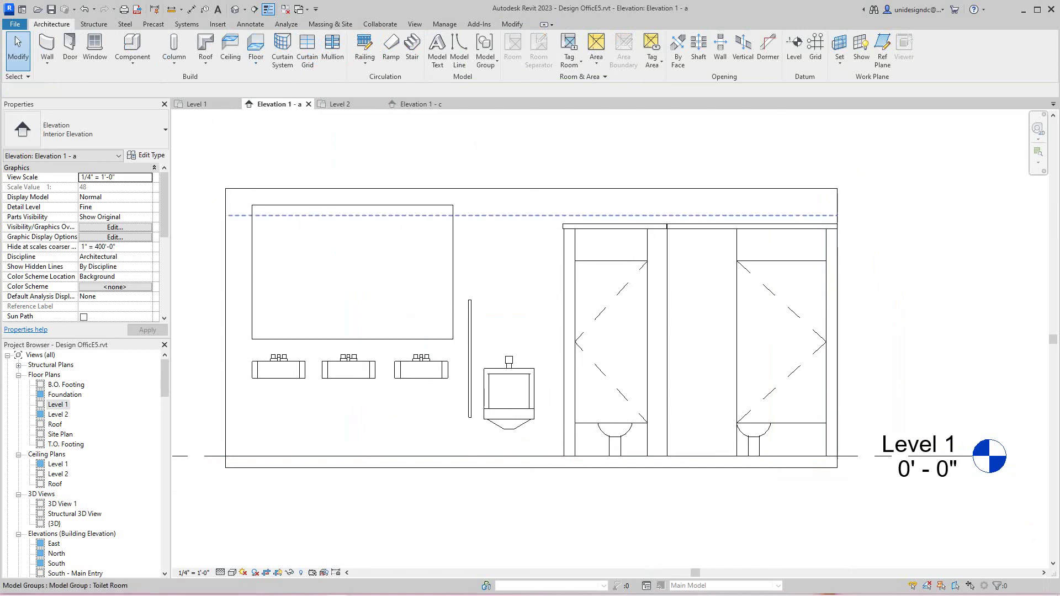
{"action": "left_click", "coordinate": [233, 573]}
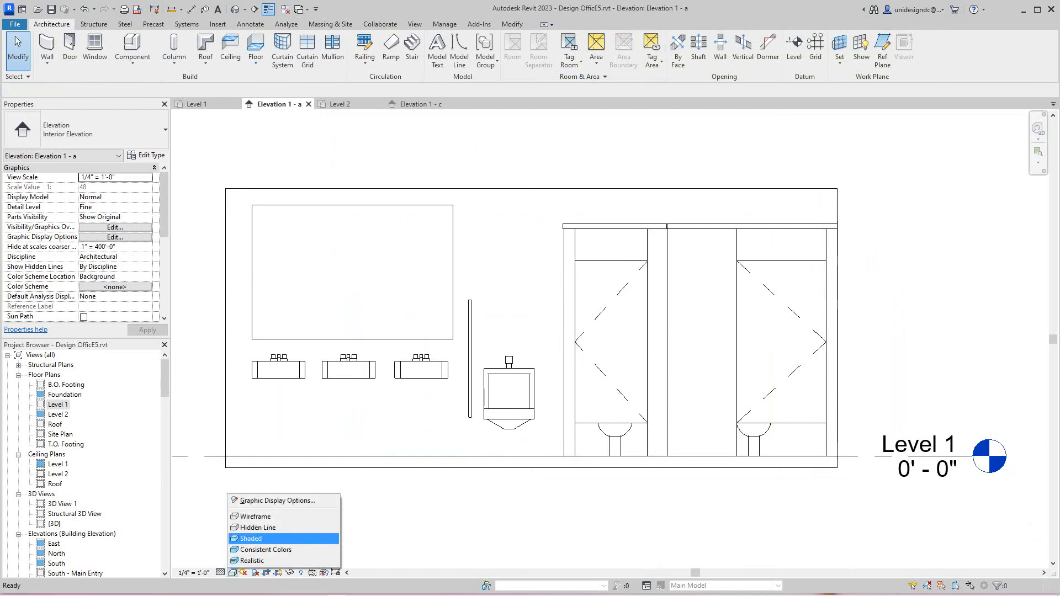
{"action": "left_click", "coordinate": [251, 538]}
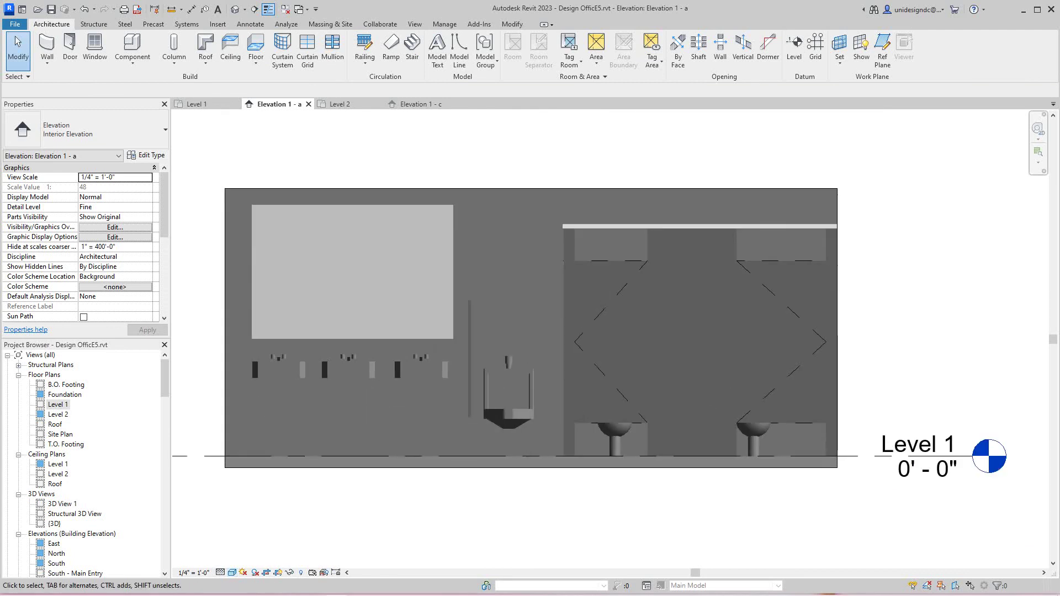